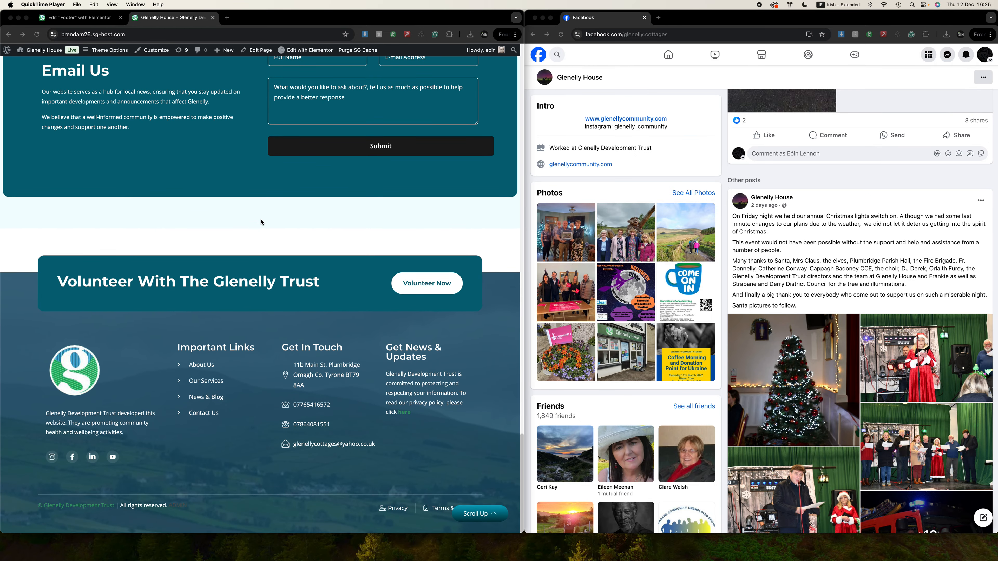
Open the News page of the Glenelly House website
{"action": "scroll", "coordinate": [260, 220], "scroll_direction": "up", "scroll_amount": 20}
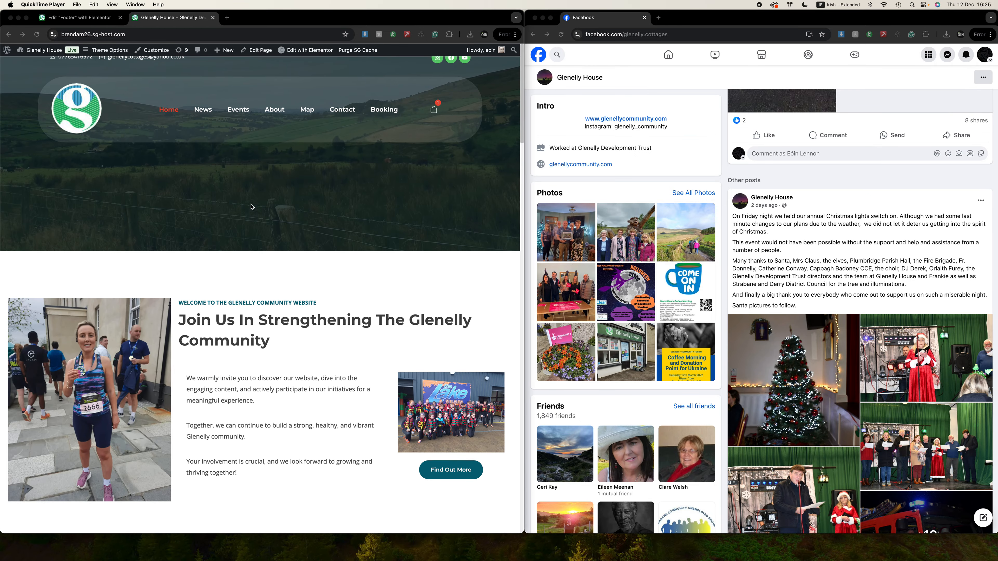
{"action": "left_click", "coordinate": [203, 112]}
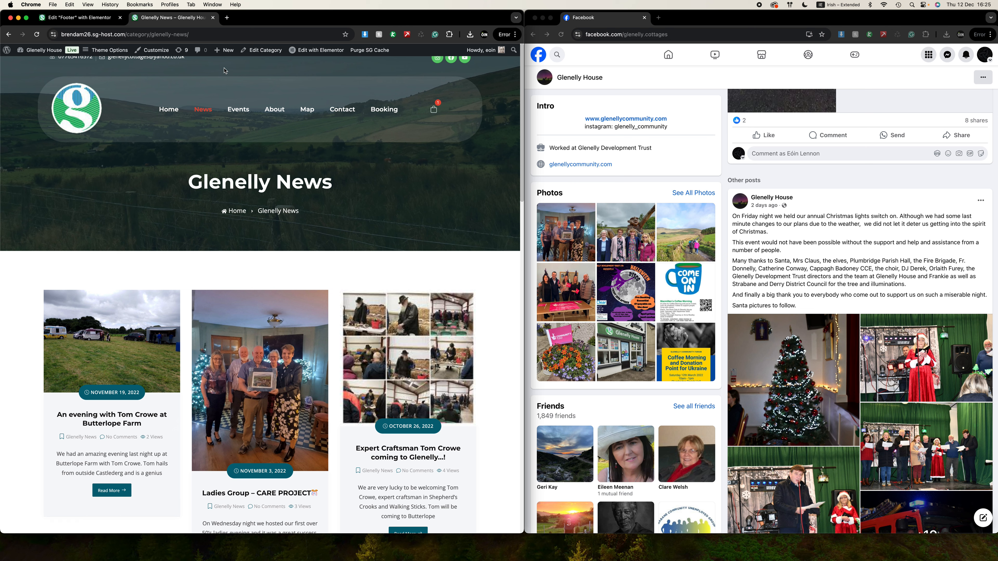
{"action": "mouse_move", "coordinate": [222, 56]}
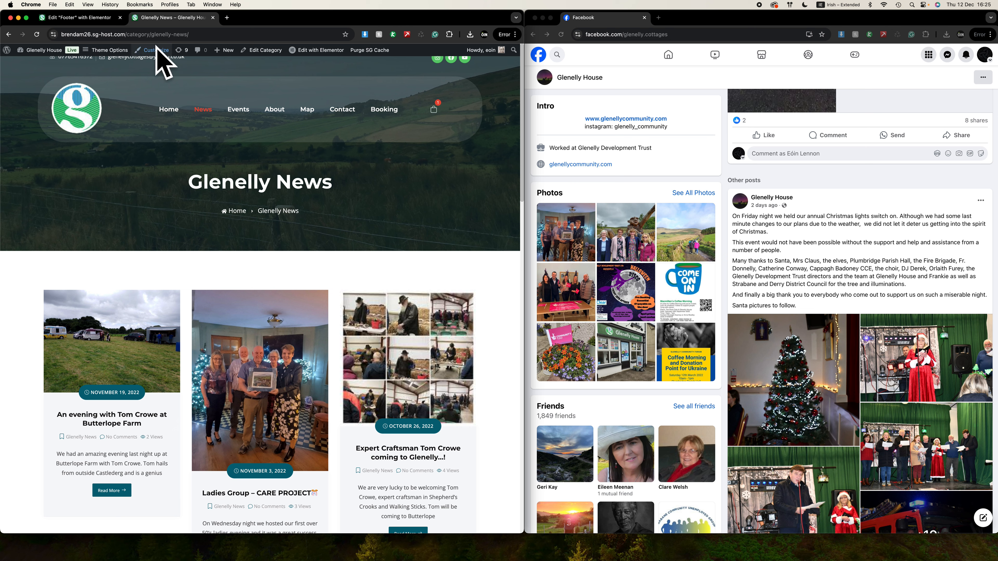
{"action": "mouse_move", "coordinate": [504, 53]}
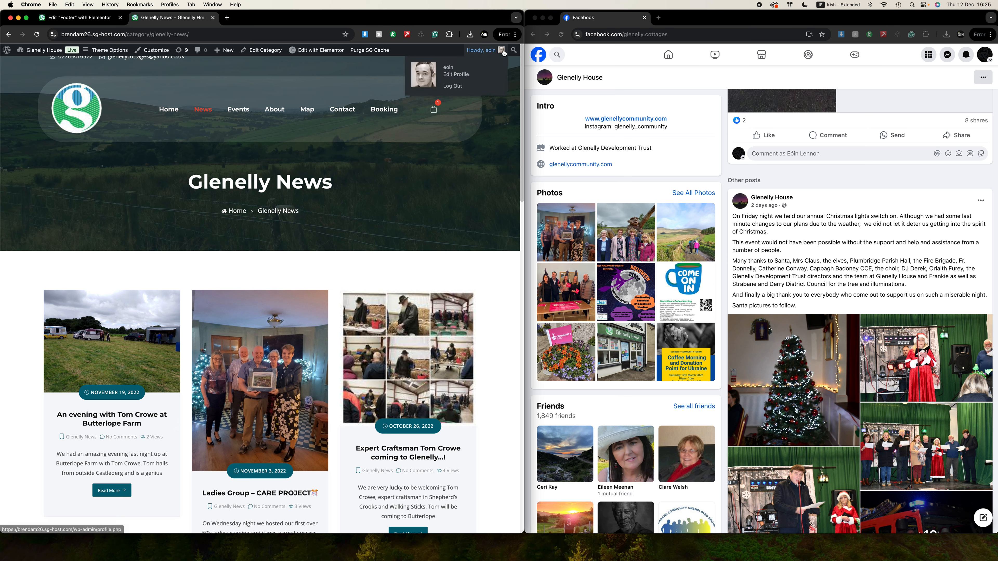
Go to the WordPress dashboard from the site's footer and start a new post
{"action": "scroll", "coordinate": [180, 284], "scroll_direction": "down", "scroll_amount": 20}
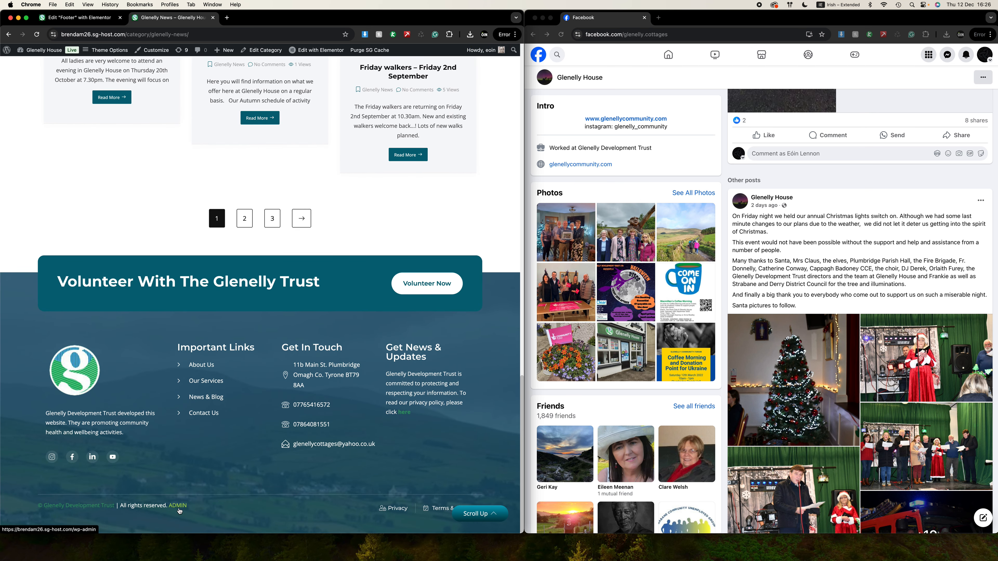
{"action": "left_click", "coordinate": [178, 506]}
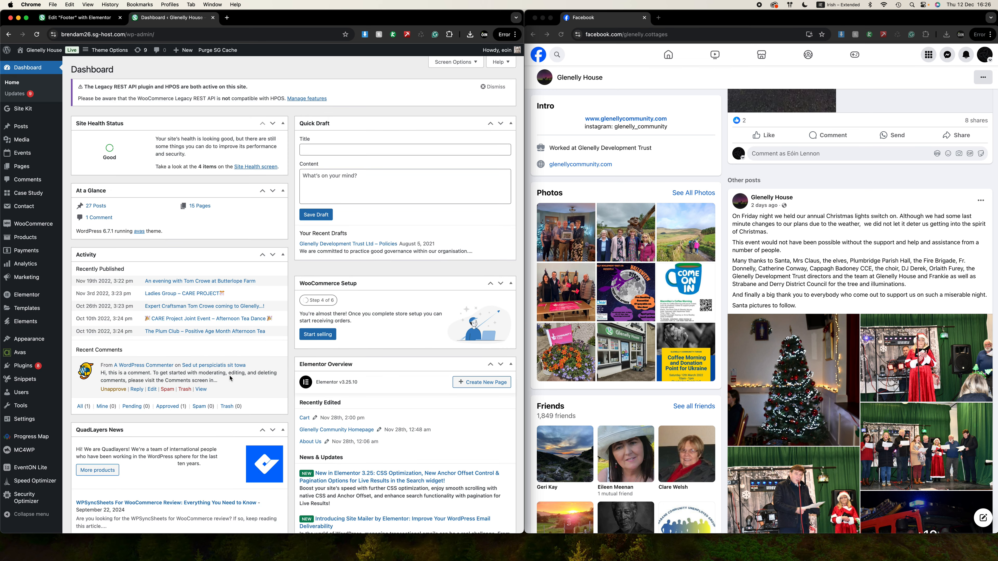
{"action": "double_click", "coordinate": [102, 69]}
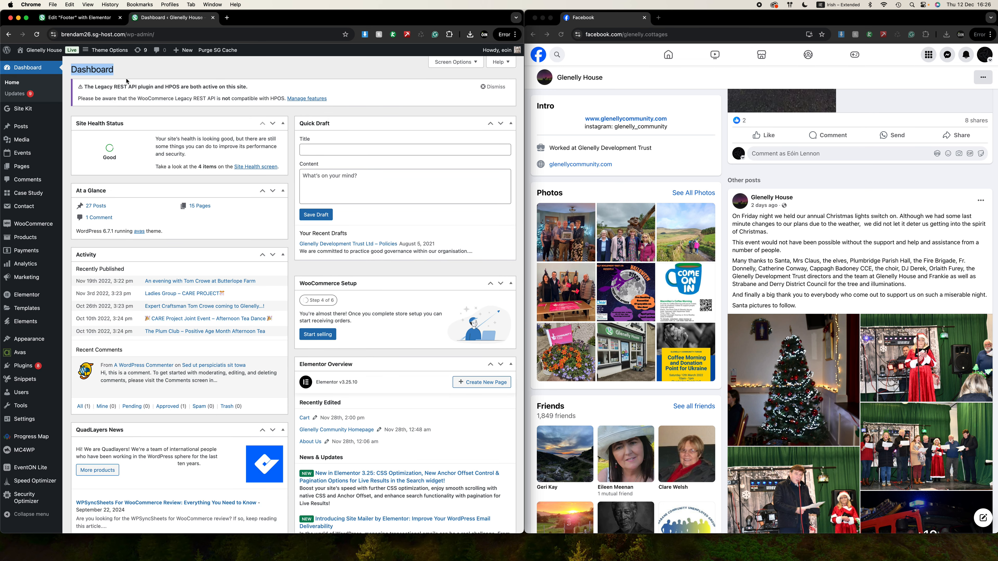
{"action": "mouse_move", "coordinate": [185, 50]}
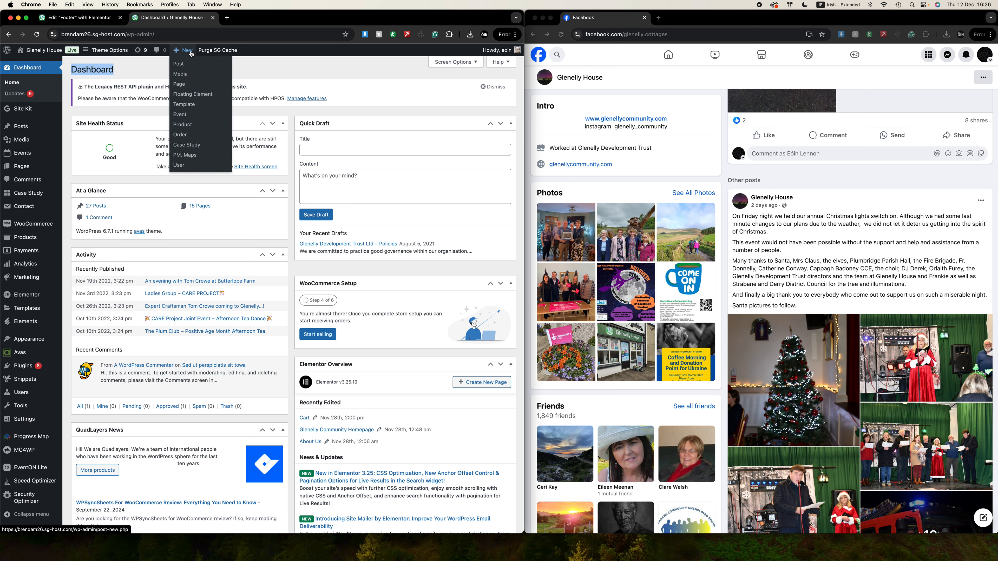
{"action": "left_click", "coordinate": [184, 66]}
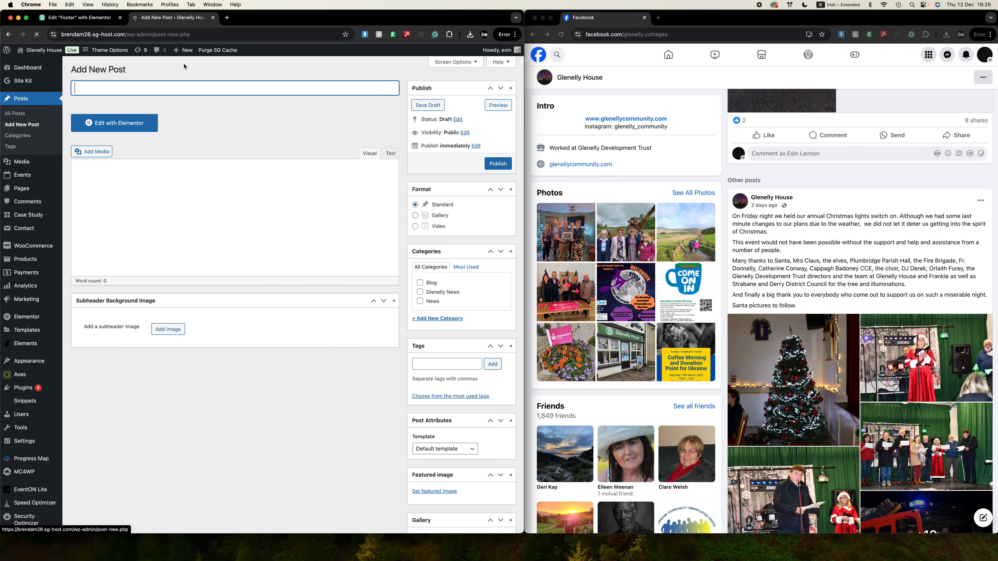
Copy the full text of the Christmas lights switch-on post from Facebook into the new post's body
{"action": "left_click", "coordinate": [839, 267]}
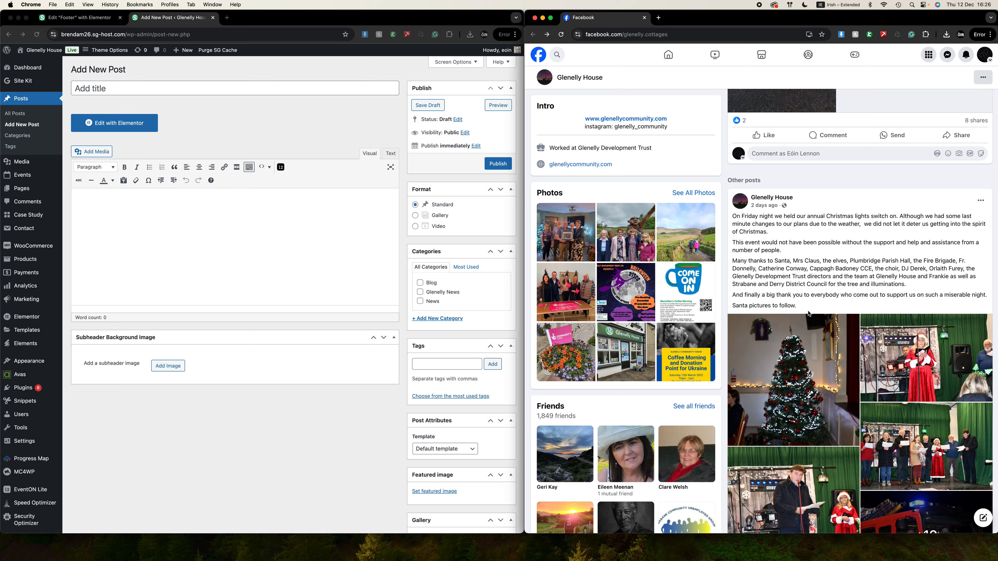
{"action": "left_click_drag", "start_coordinate": [801, 306], "coordinate": [733, 218]}
{"action": "key", "text": "super+c"}
{"action": "left_click", "coordinate": [171, 220]}
{"action": "key", "text": "super+v"}
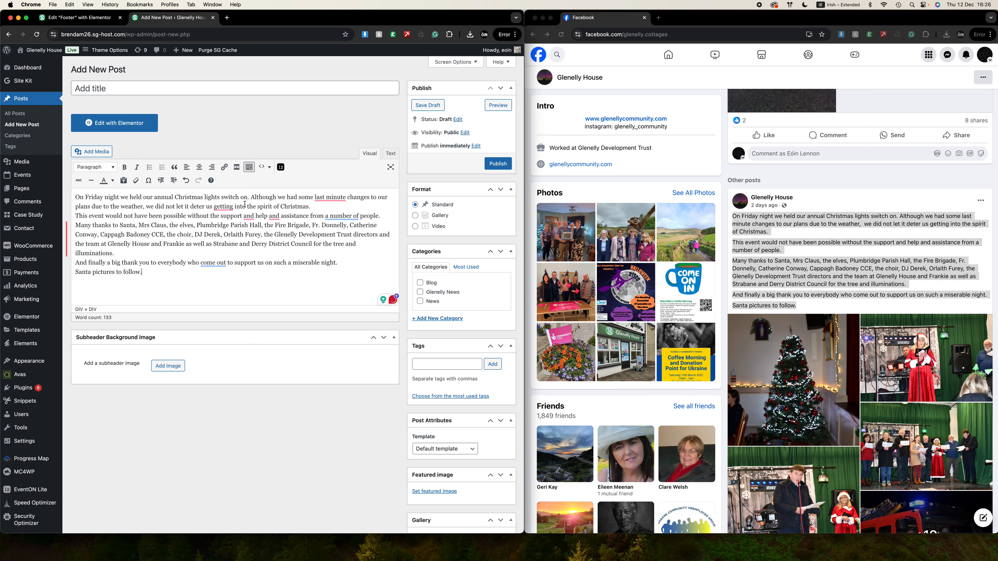
Reuse the body phrase "annual Christmas lights switch on" as the post title, with a capital A
{"action": "left_click_drag", "start_coordinate": [156, 199], "coordinate": [247, 201]}
{"action": "left_click", "coordinate": [125, 92]}
{"action": "key", "text": "super+v"}
{"action": "left_click_drag", "start_coordinate": [80, 91], "coordinate": [68, 90]}
{"action": "type", "text": "A"}
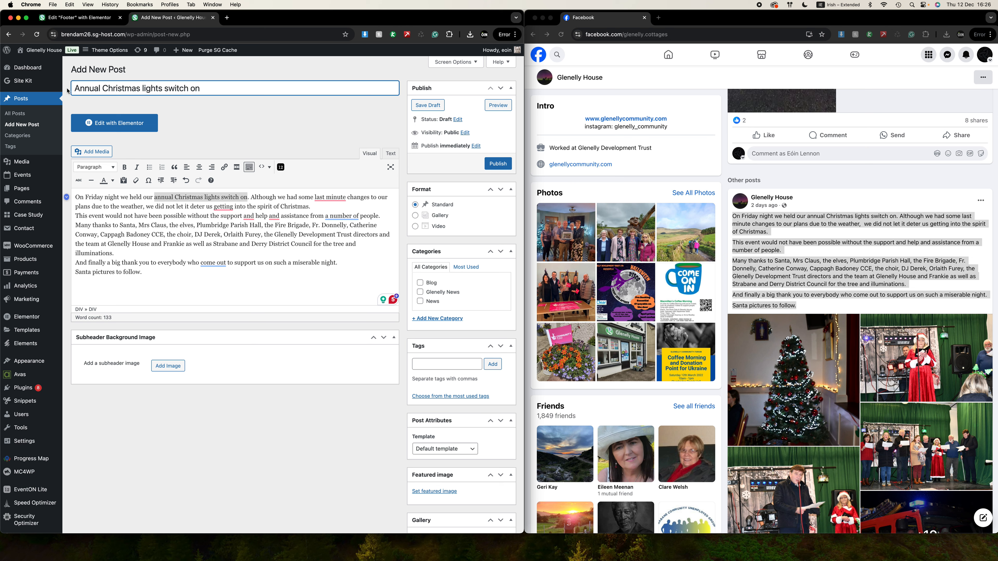
Capitalise the remaining title words so it reads "Annual Christmas Lights Switch On"
{"action": "key", "text": "BackSpace"}
{"action": "type", "text": "O"}
{"action": "key", "text": "Left"}
{"action": "key", "text": "Left"}
{"action": "key", "text": "Left"}
{"action": "key", "text": "Left"}
{"action": "key", "text": "Left"}
{"action": "key", "text": "Left"}
{"action": "key", "text": "Delete"}
{"action": "type", "text": "S"}
{"action": "key", "text": "BackSpace"}
{"action": "type", "text": "L"}
Insert blank lines after the opening paragraph and before the paragraph starting "And finally"
{"action": "left_click", "coordinate": [316, 210]}
{"action": "key", "text": "Return"}
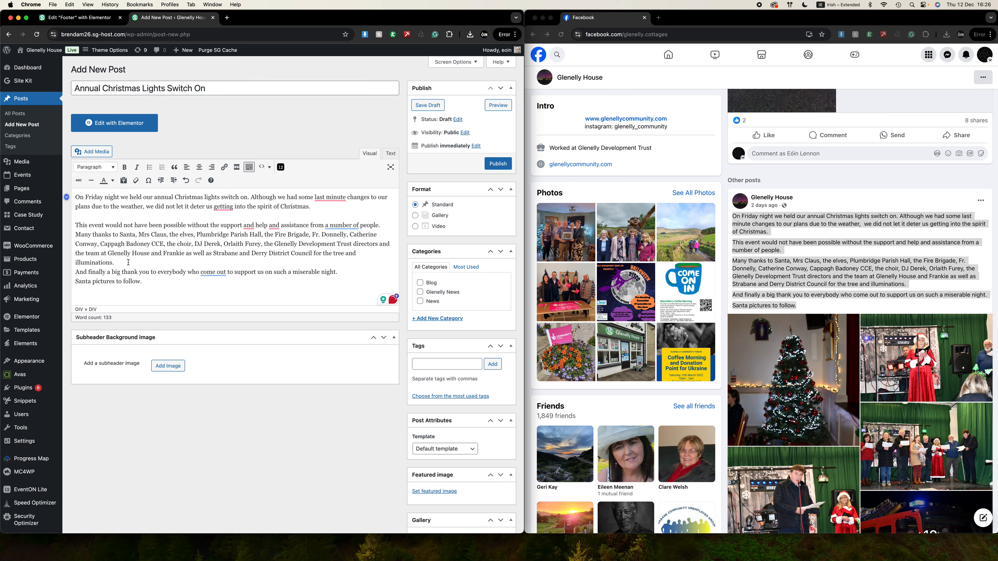
{"action": "left_click", "coordinate": [128, 262]}
{"action": "key", "text": "Return"}
Accept the Grammarly corrections "last-minute", "from getting", "Friday night," and "support, help, and assistance of several people" in the first two paragraphs
{"action": "mouse_move", "coordinate": [331, 199]}
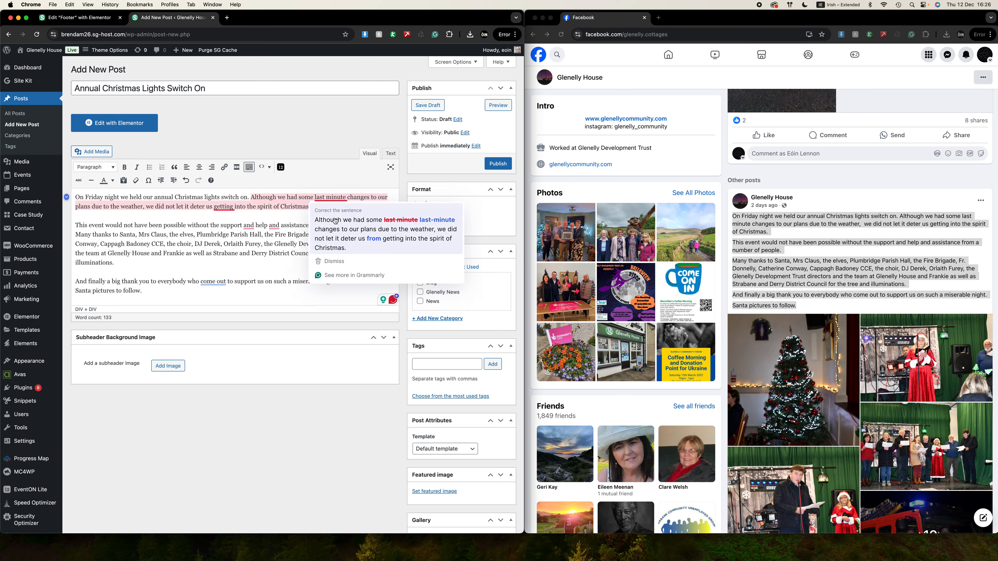
{"action": "left_click", "coordinate": [343, 229]}
{"action": "left_click", "coordinate": [263, 237]}
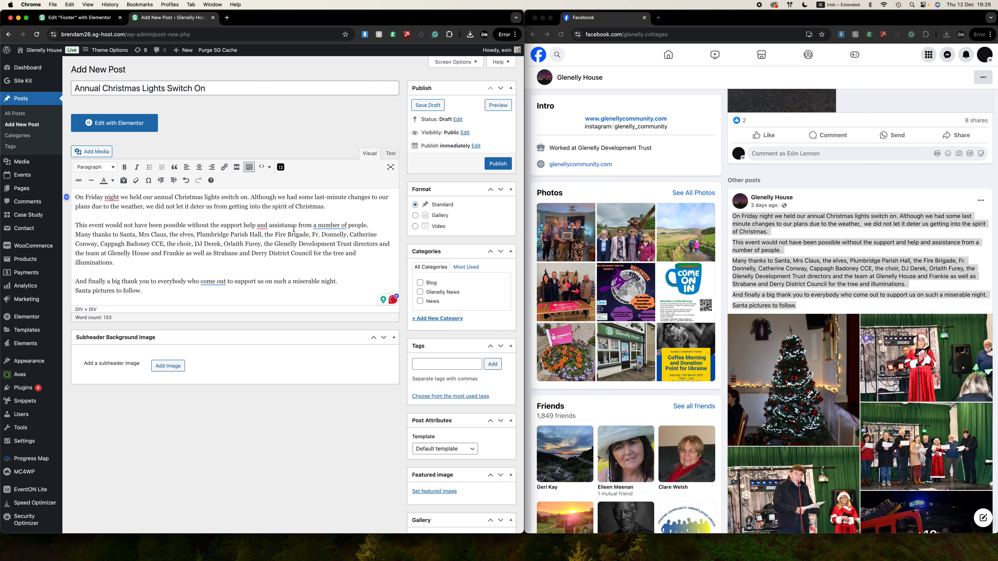
{"action": "mouse_move", "coordinate": [321, 226]}
{"action": "left_click", "coordinate": [333, 247]}
{"action": "left_click", "coordinate": [114, 208]}
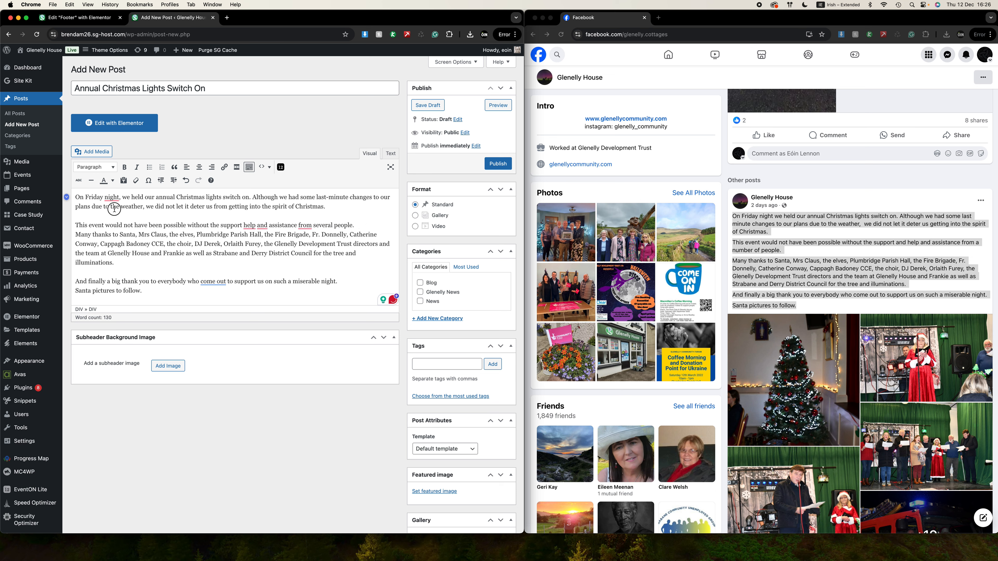
{"action": "mouse_move", "coordinate": [263, 231]}
{"action": "left_click", "coordinate": [262, 250]}
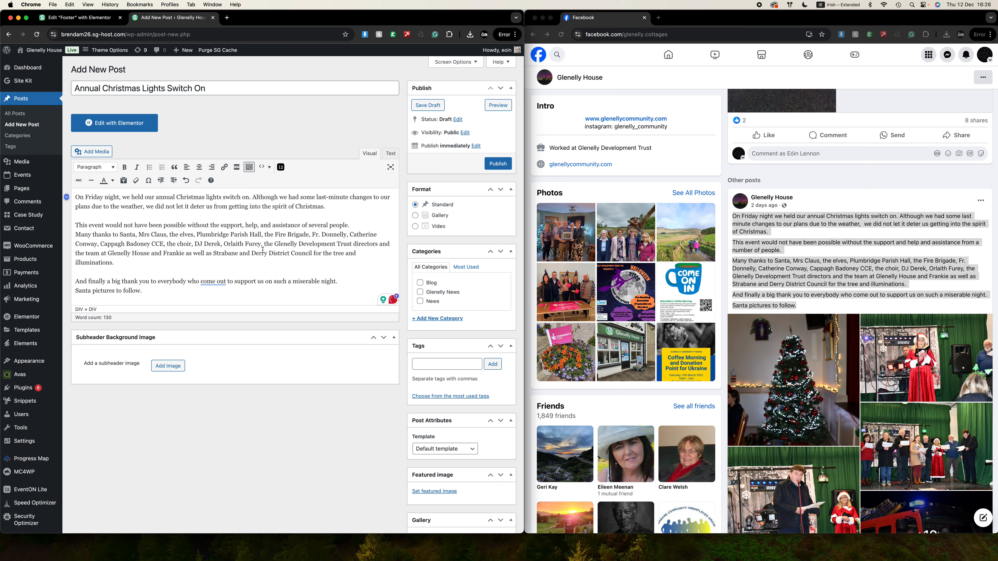
Accept the Grammarly rewrites "several people's support, help, and assistance", "And finally," and "who supported us" in the body text
{"action": "mouse_move", "coordinate": [225, 281]}
{"action": "left_click", "coordinate": [226, 311]}
{"action": "mouse_move", "coordinate": [323, 224]}
{"action": "left_click", "coordinate": [323, 250]}
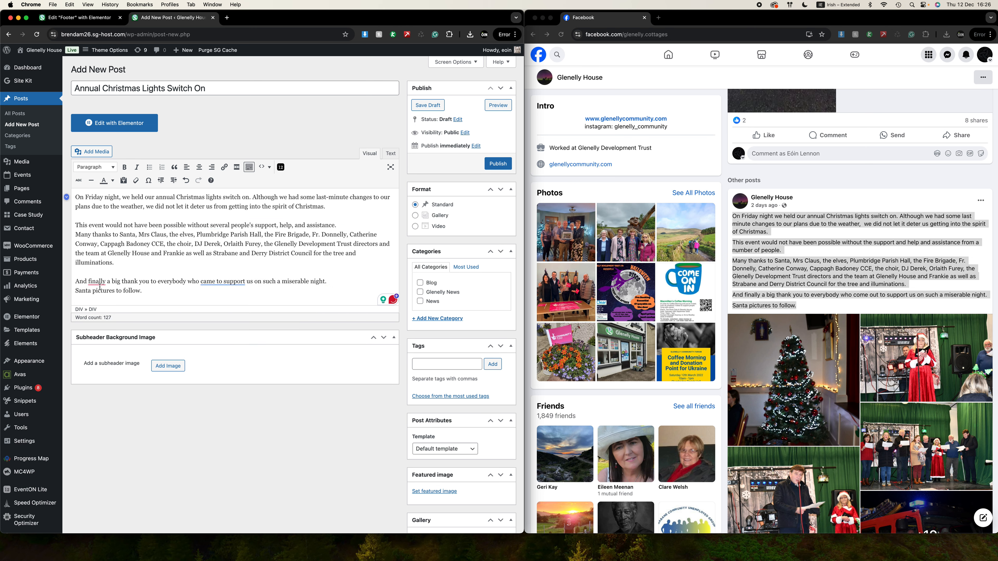
{"action": "left_click", "coordinate": [96, 302]}
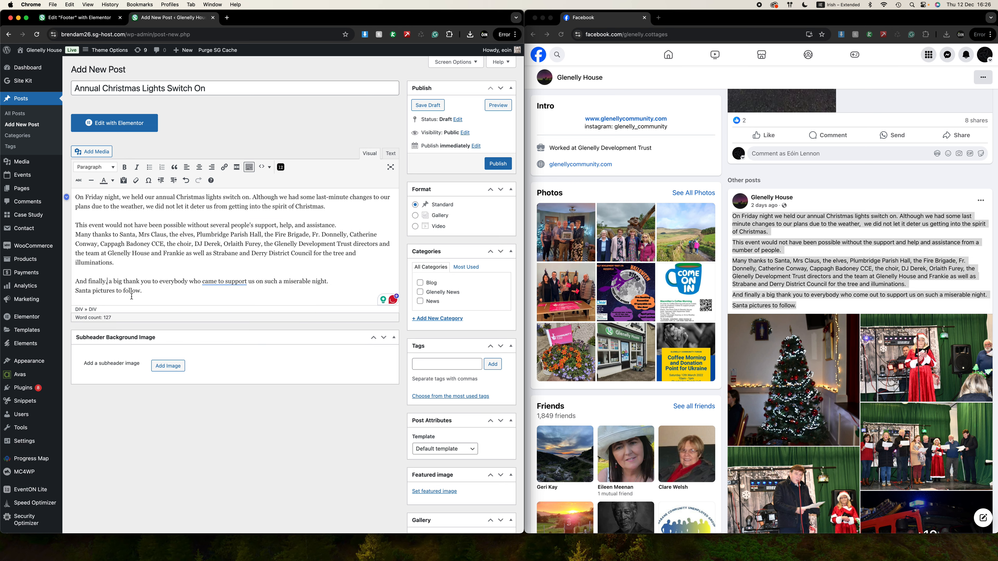
{"action": "left_click", "coordinate": [231, 294]}
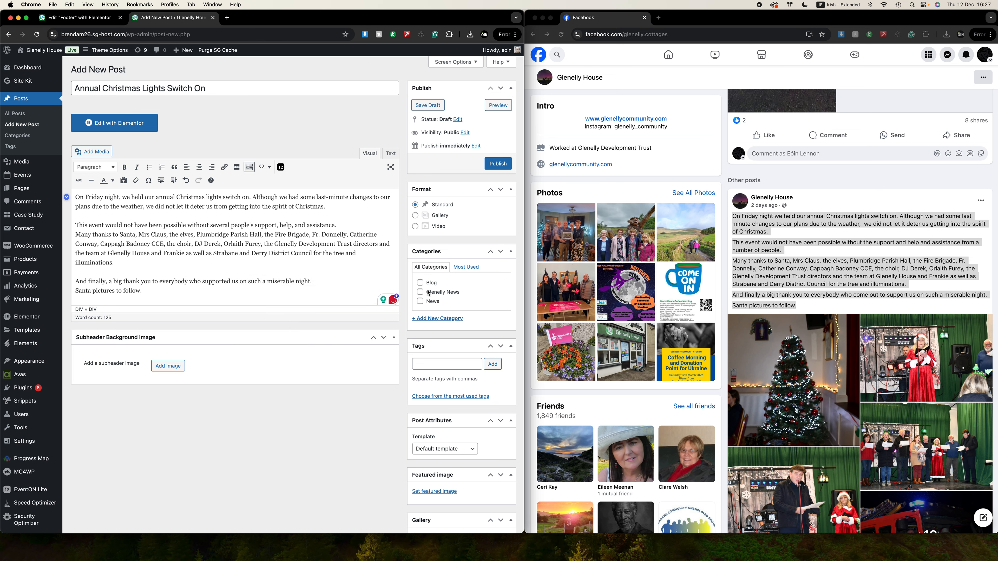
Assign the post to the Glenelly News and News categories
{"action": "left_click", "coordinate": [435, 295]}
{"action": "left_click", "coordinate": [435, 303]}
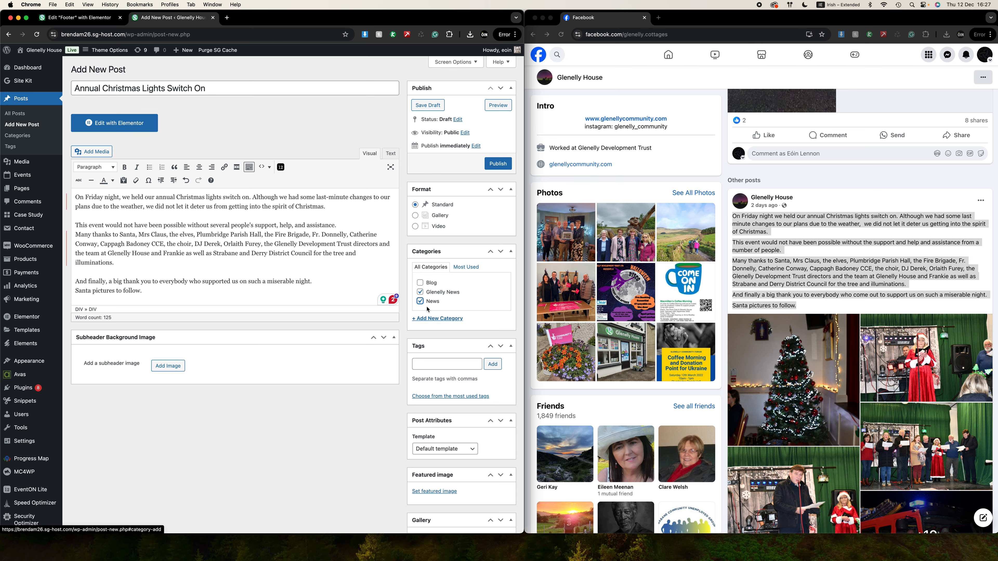
Upload all JPEG photos from the desktop's Glenelly folder to the media library through the post's featured image selection
{"action": "scroll", "coordinate": [426, 314], "scroll_direction": "down", "scroll_amount": 2}
{"action": "left_click", "coordinate": [439, 416]}
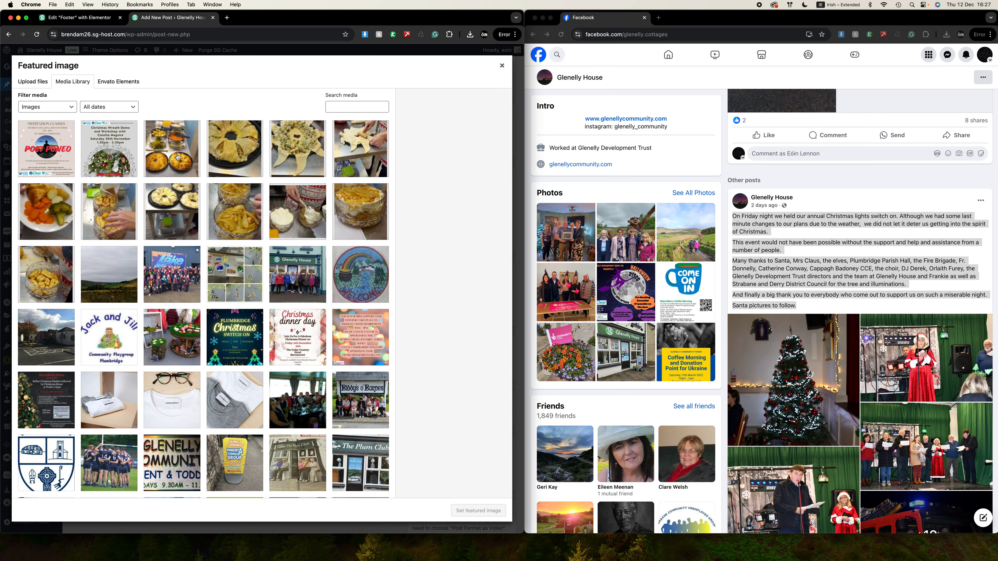
{"action": "key", "text": "super+Tab"}
{"action": "key", "text": "super+Tab"}
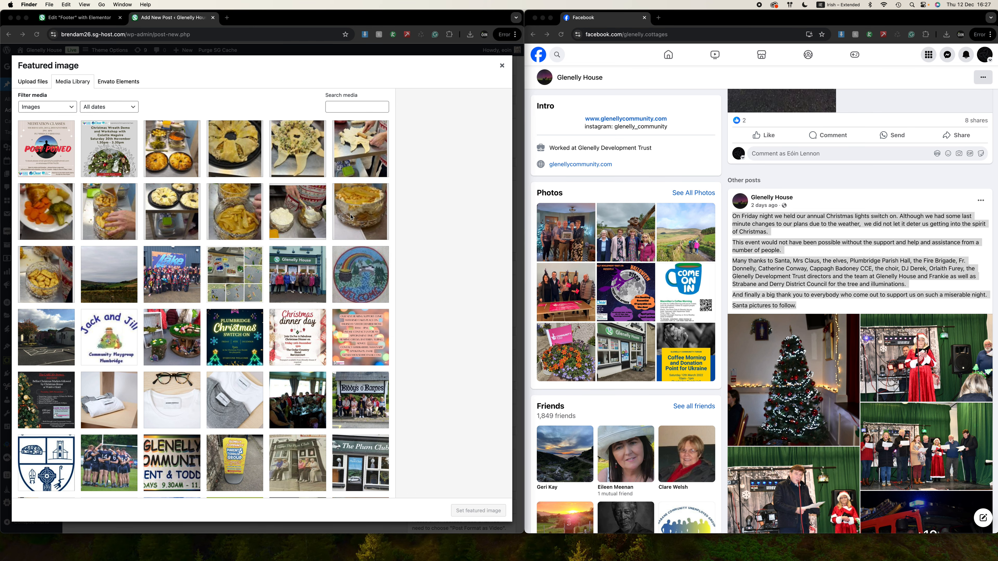
{"action": "key", "text": "ctrl+Right"}
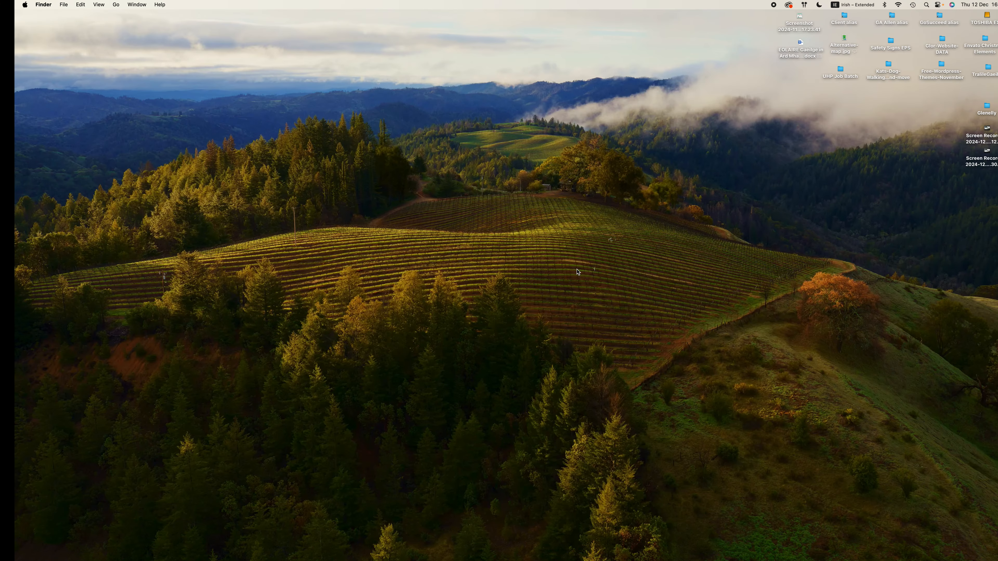
{"action": "double_click", "coordinate": [972, 108]}
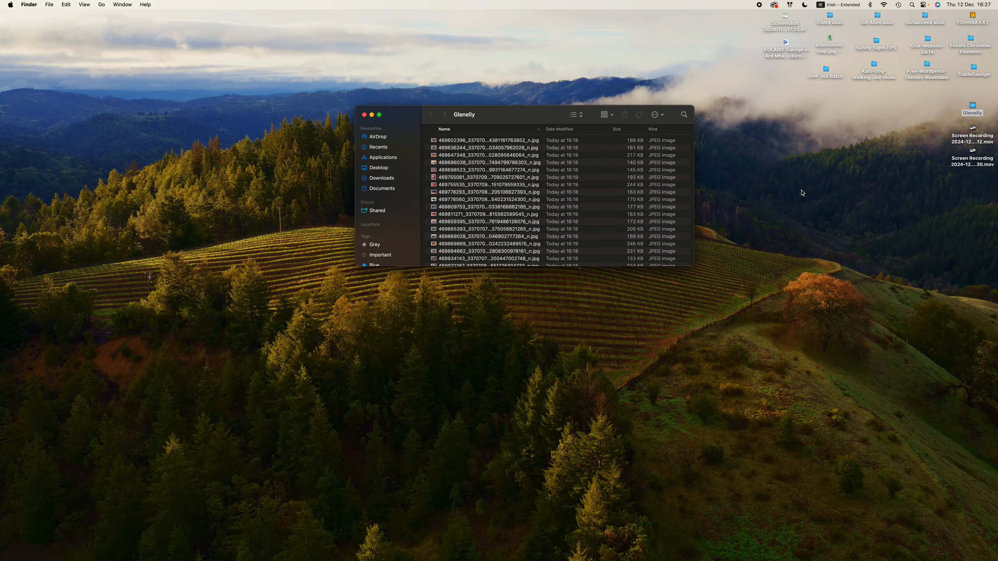
{"action": "left_click", "coordinate": [584, 174]}
{"action": "key", "text": "super+a"}
{"action": "key", "text": "ctrl+Left"}
{"action": "left_click_drag", "start_coordinate": [469, 177], "coordinate": [343, 219]}
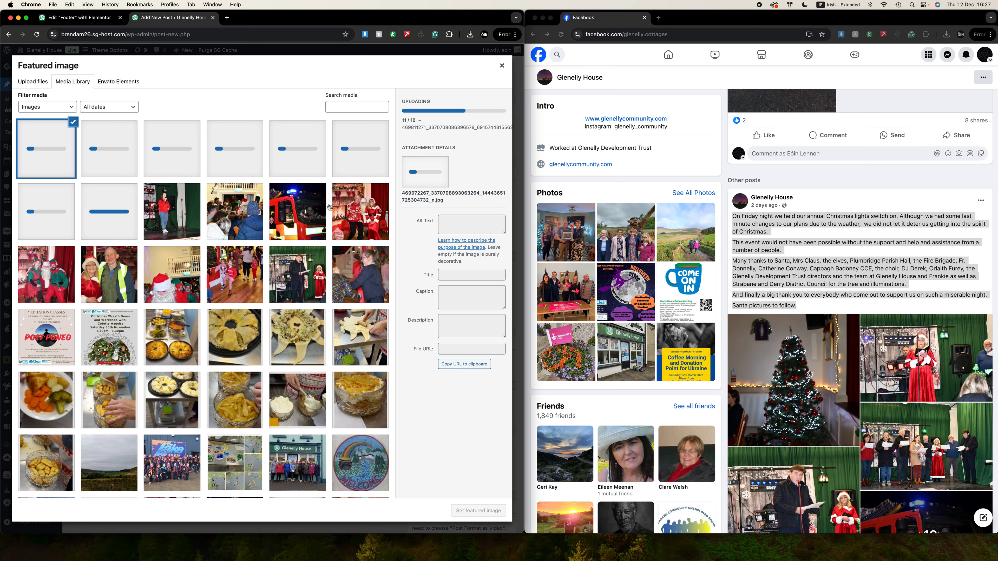
Set the uploaded group photo with the children in red Christmas outfits as the post's featured image
{"action": "scroll", "coordinate": [242, 282], "scroll_direction": "down", "scroll_amount": 5}
{"action": "scroll", "coordinate": [242, 282], "scroll_direction": "down", "scroll_amount": 15}
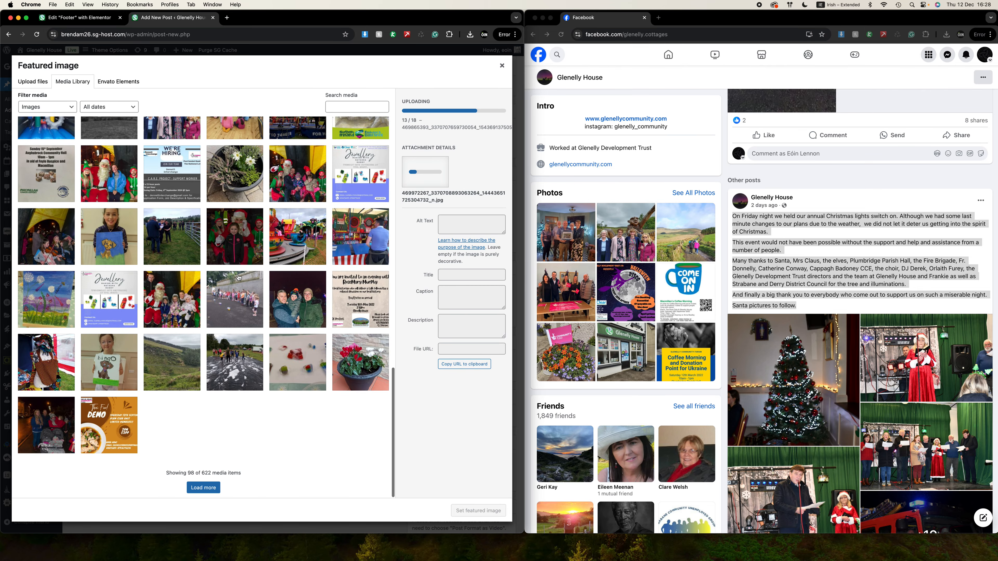
{"action": "left_click_drag", "start_coordinate": [212, 474], "coordinate": [201, 473]}
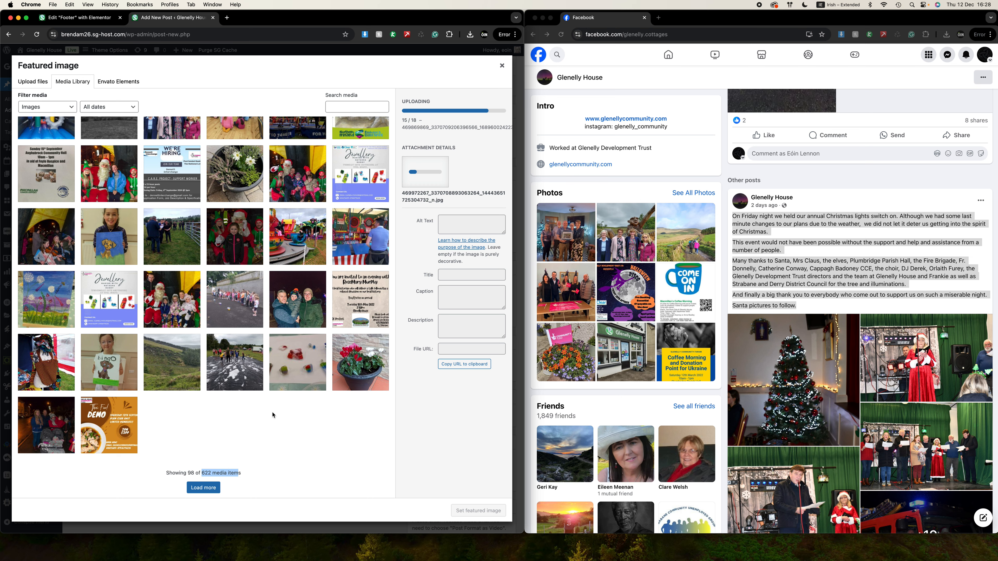
{"action": "scroll", "coordinate": [187, 227], "scroll_direction": "up", "scroll_amount": 20}
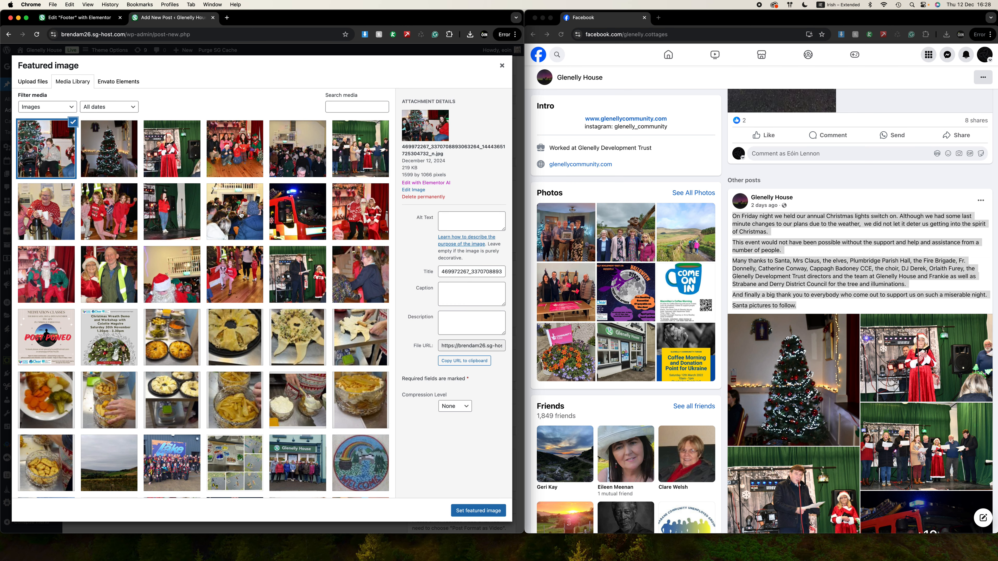
{"action": "left_click", "coordinate": [230, 161]}
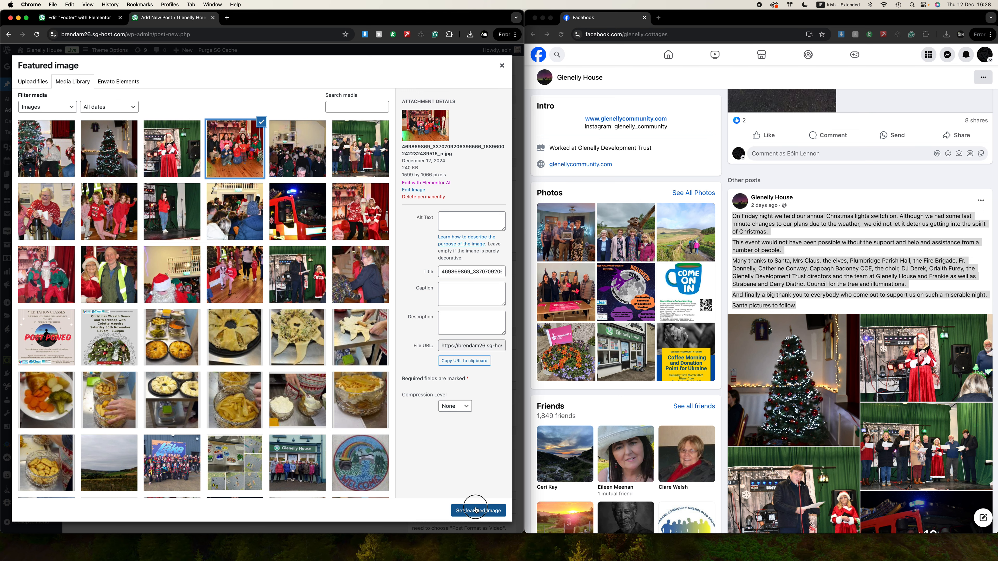
{"action": "left_click", "coordinate": [475, 510]}
Add the twelve newest uploaded Christmas photos, the first two rows of the media library, to the post's gallery
{"action": "scroll", "coordinate": [470, 398], "scroll_direction": "down", "scroll_amount": 4}
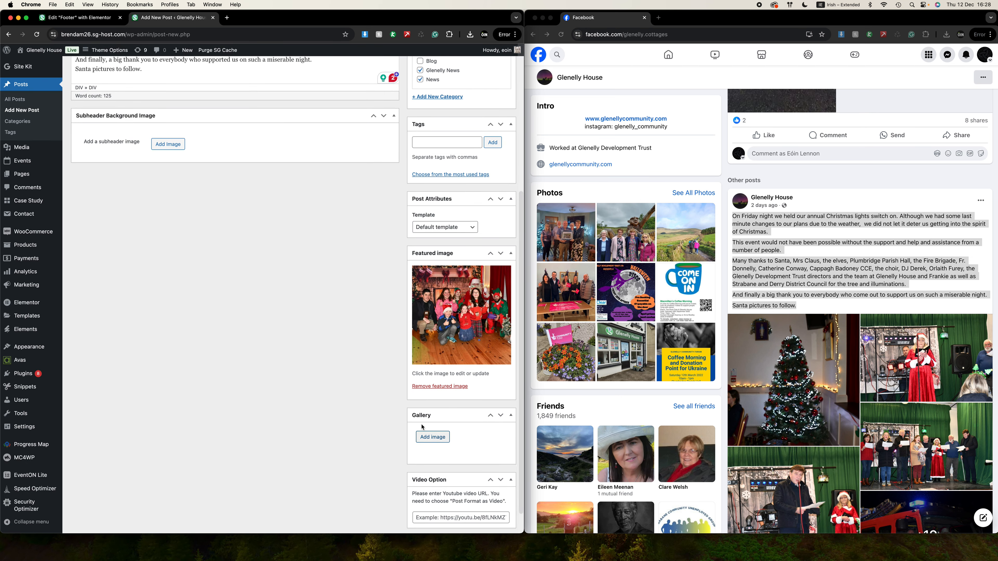
{"action": "left_click", "coordinate": [433, 437]}
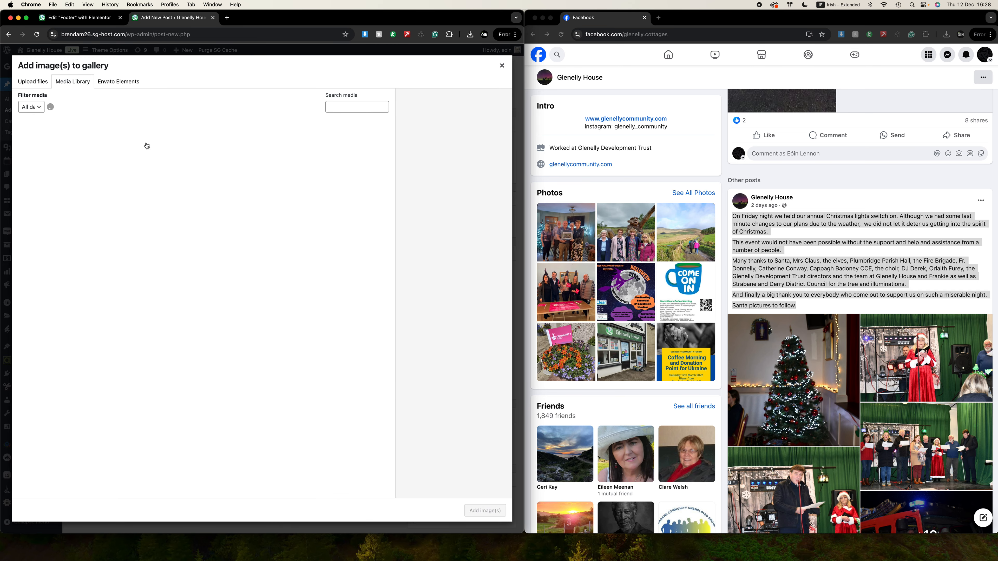
{"action": "left_click", "coordinate": [74, 150]}
{"action": "left_click", "coordinate": [111, 149]}
{"action": "left_click", "coordinate": [174, 152]}
{"action": "left_click", "coordinate": [235, 150]}
{"action": "left_click", "coordinate": [297, 161]}
{"action": "left_click", "coordinate": [360, 150]}
{"action": "left_click", "coordinate": [344, 215]}
{"action": "left_click", "coordinate": [297, 213]}
{"action": "left_click", "coordinate": [235, 212]}
{"action": "left_click", "coordinate": [172, 212]}
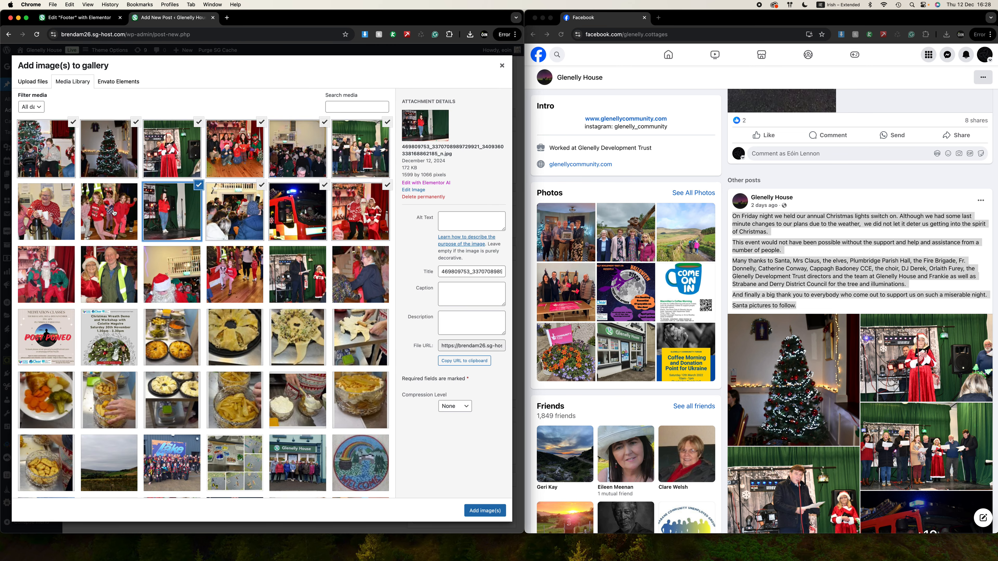
{"action": "left_click", "coordinate": [109, 212]}
{"action": "left_click", "coordinate": [46, 212]}
{"action": "left_click", "coordinate": [485, 511]}
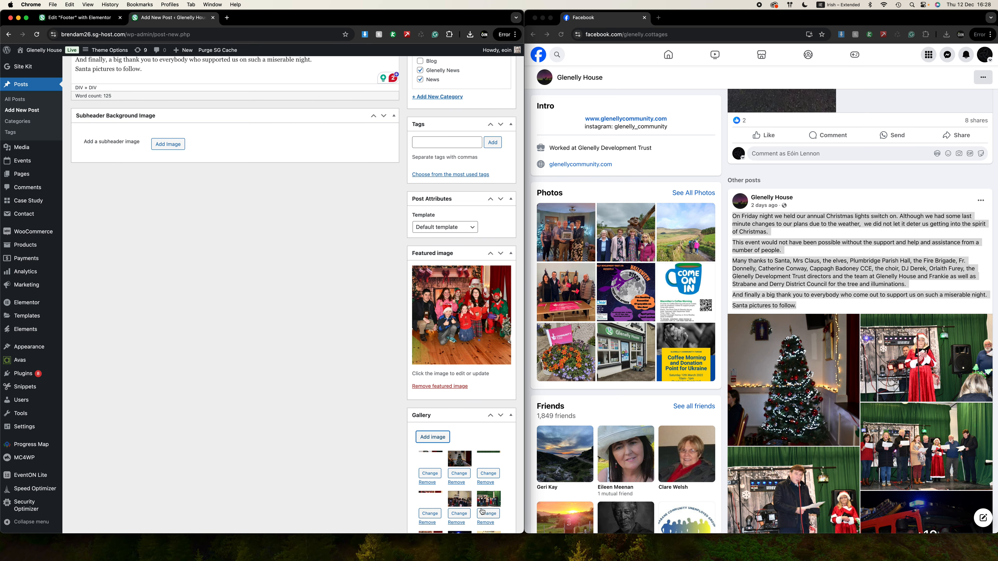
{"action": "scroll", "coordinate": [481, 451], "scroll_direction": "down", "scroll_amount": 3}
{"action": "scroll", "coordinate": [482, 451], "scroll_direction": "down", "scroll_amount": 5}
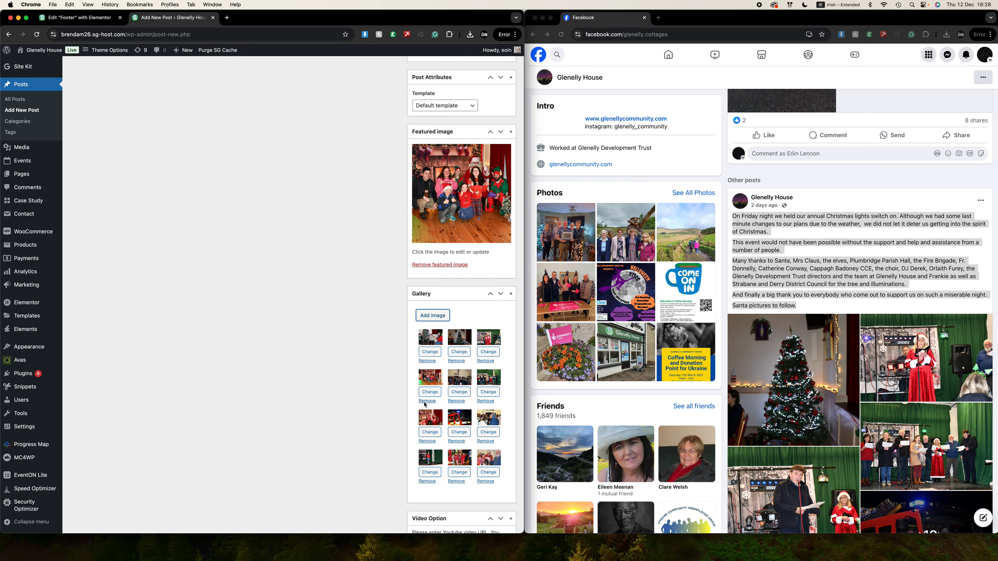
Publish the Annual Christmas Lights Switch On post
{"action": "scroll", "coordinate": [395, 351], "scroll_direction": "up", "scroll_amount": 10}
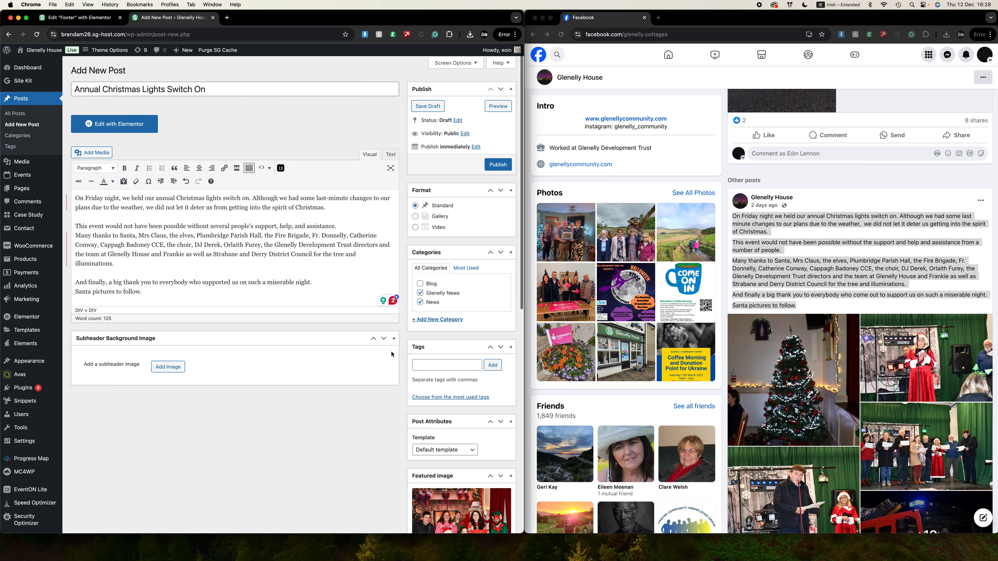
{"action": "left_click", "coordinate": [497, 165]}
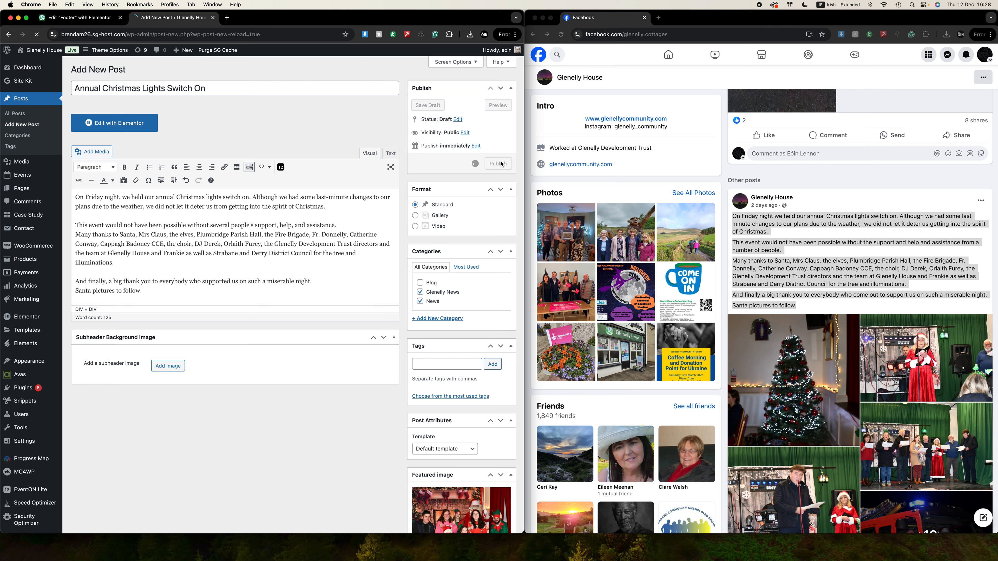
{"action": "left_click_drag", "start_coordinate": [79, 89], "coordinate": [109, 85]}
{"action": "left_click", "coordinate": [130, 88]}
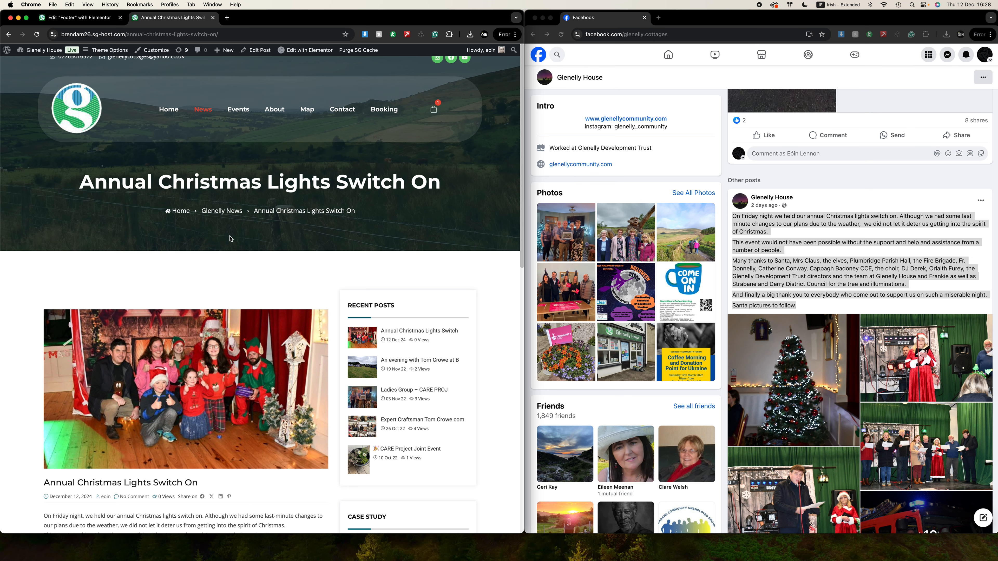
Check the published post's image, text and gallery on its live page
{"action": "scroll", "coordinate": [231, 235], "scroll_direction": "down", "scroll_amount": 3}
{"action": "scroll", "coordinate": [231, 235], "scroll_direction": "down", "scroll_amount": 1}
{"action": "scroll", "coordinate": [221, 267], "scroll_direction": "down", "scroll_amount": 10}
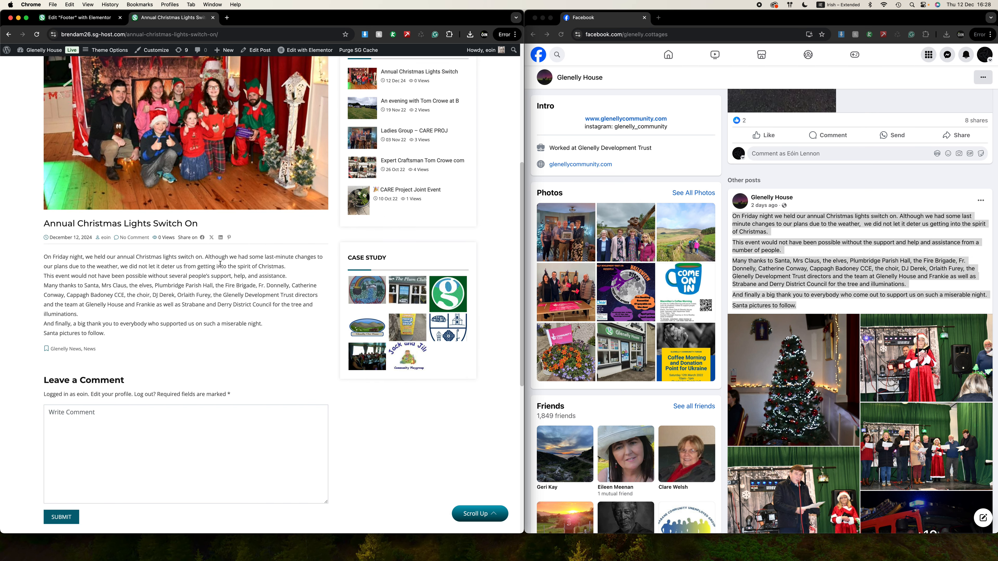
{"action": "scroll", "coordinate": [177, 263], "scroll_direction": "up", "scroll_amount": 10}
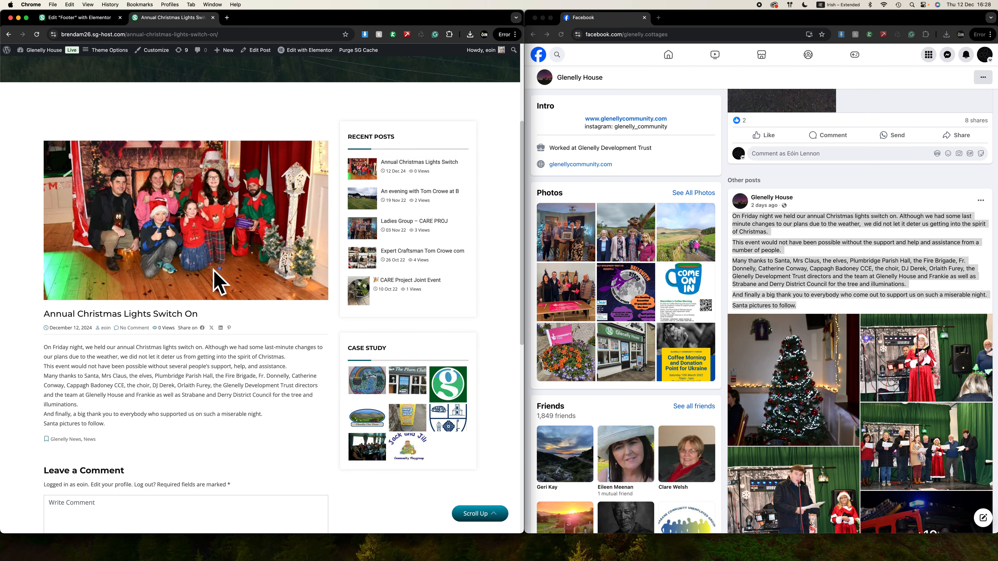
{"action": "scroll", "coordinate": [201, 284], "scroll_direction": "down", "scroll_amount": 1}
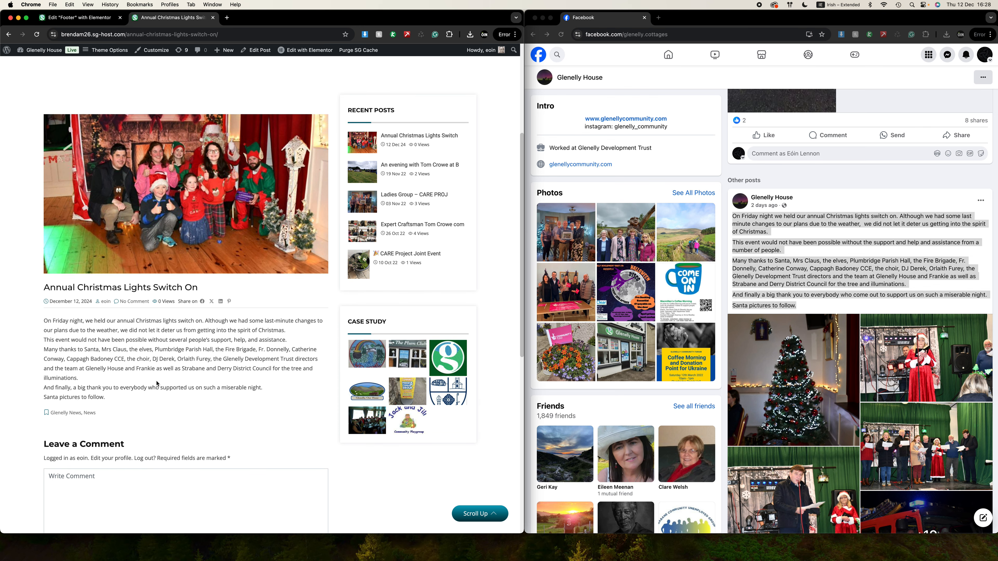
{"action": "left_click_drag", "start_coordinate": [123, 393], "coordinate": [74, 332]}
{"action": "left_click", "coordinate": [107, 337]}
Change the post's format to Gallery, update the post and check its live page
{"action": "left_click", "coordinate": [256, 51]}
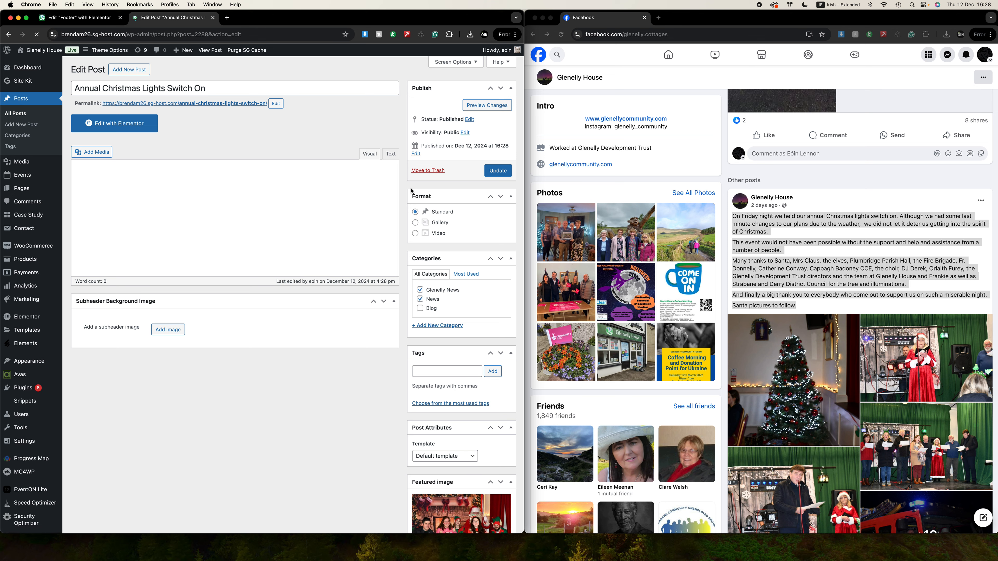
{"action": "left_click", "coordinate": [414, 222]}
{"action": "left_click", "coordinate": [498, 173]}
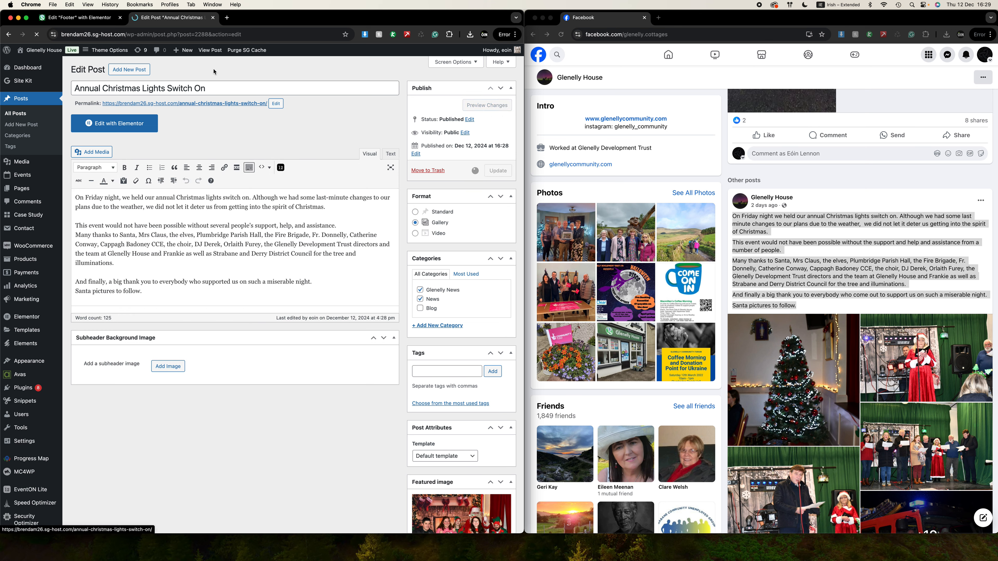
{"action": "left_click", "coordinate": [208, 52]}
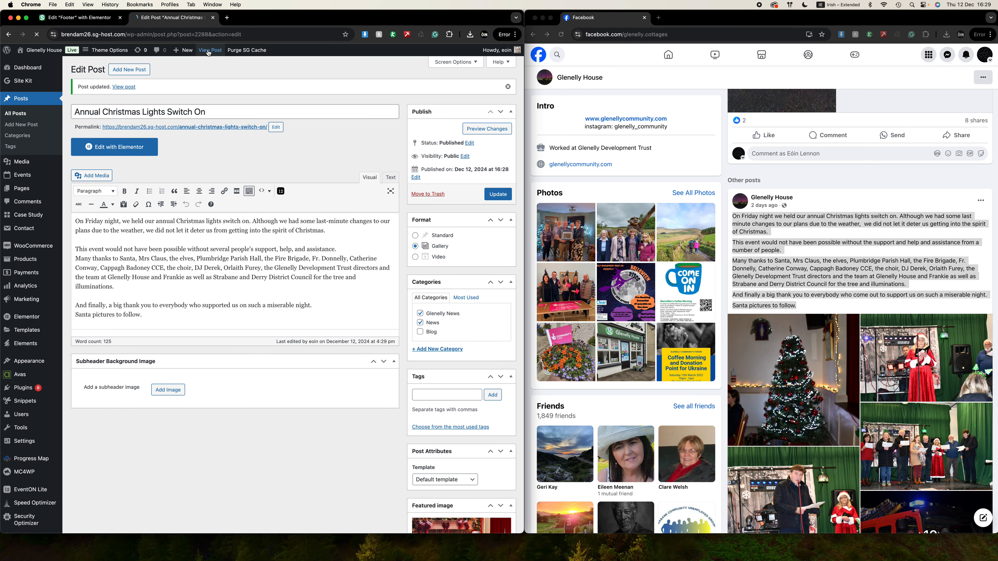
{"action": "scroll", "coordinate": [230, 146], "scroll_direction": "down", "scroll_amount": 10}
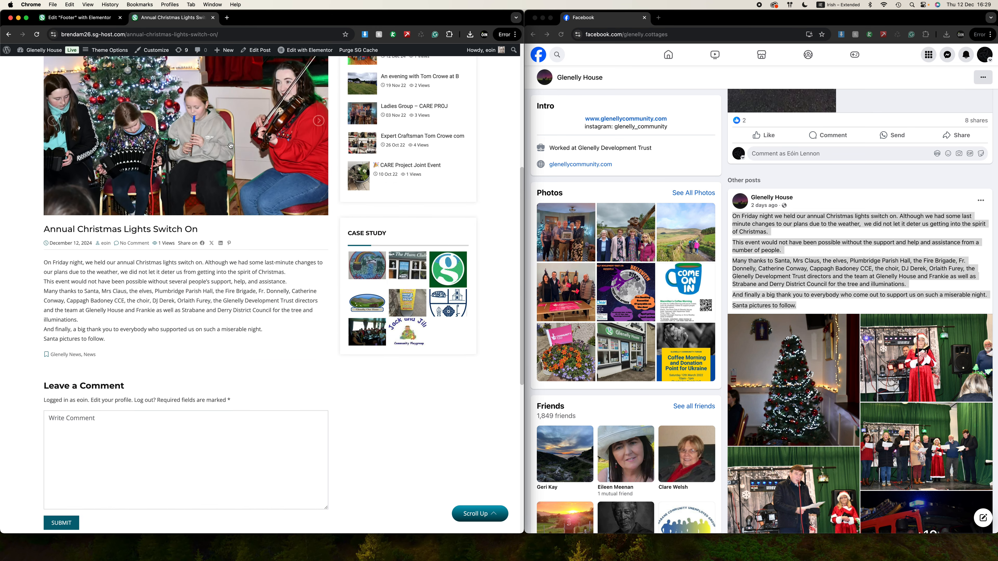
{"action": "scroll", "coordinate": [230, 146], "scroll_direction": "up", "scroll_amount": 8}
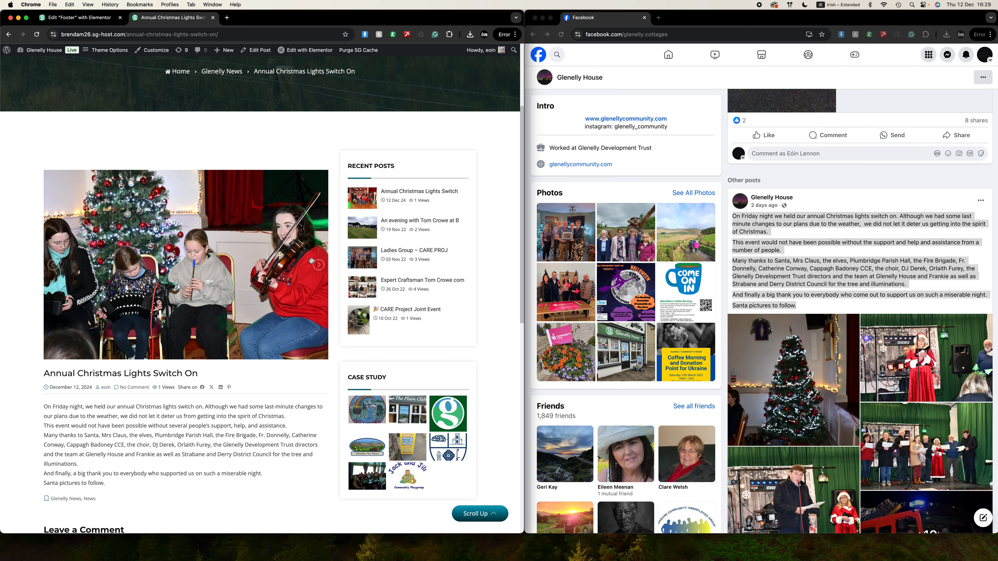
{"action": "scroll", "coordinate": [293, 201], "scroll_direction": "up", "scroll_amount": 4}
Add a blank line after the post's first paragraph and create a gallery there from the seventeen newest Christmas photos in the media library
{"action": "left_click", "coordinate": [263, 53]}
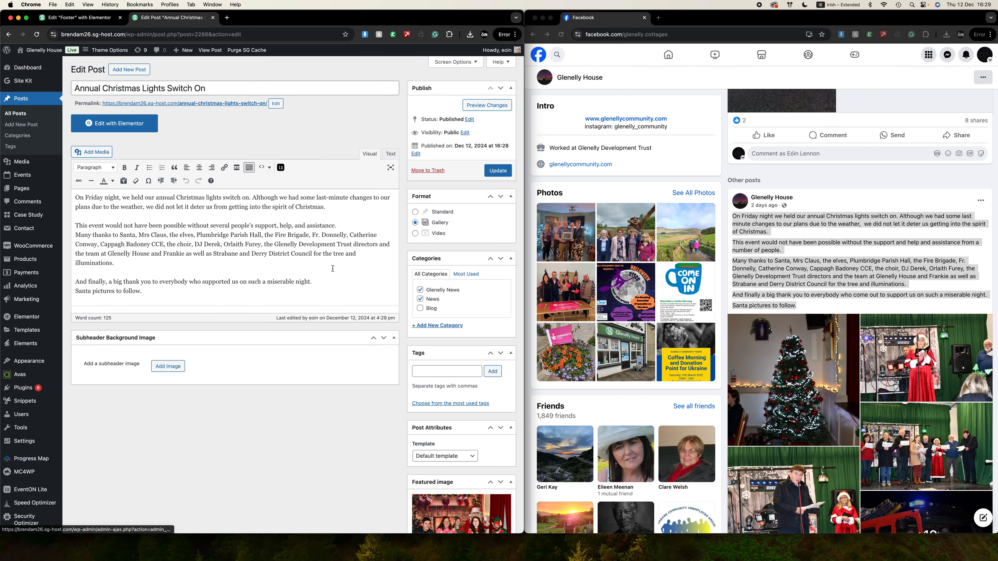
{"action": "left_click", "coordinate": [350, 219]}
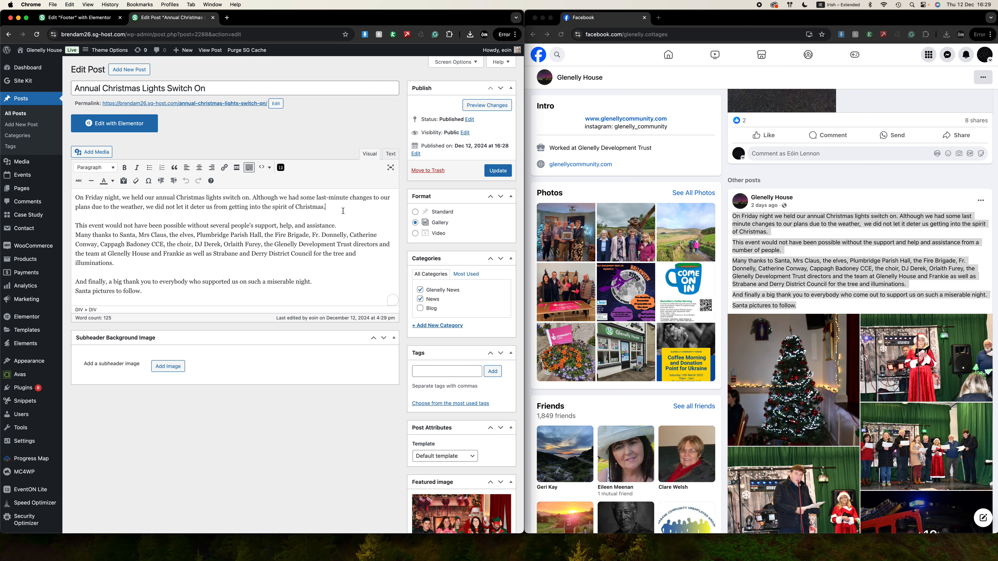
{"action": "key", "text": "Return"}
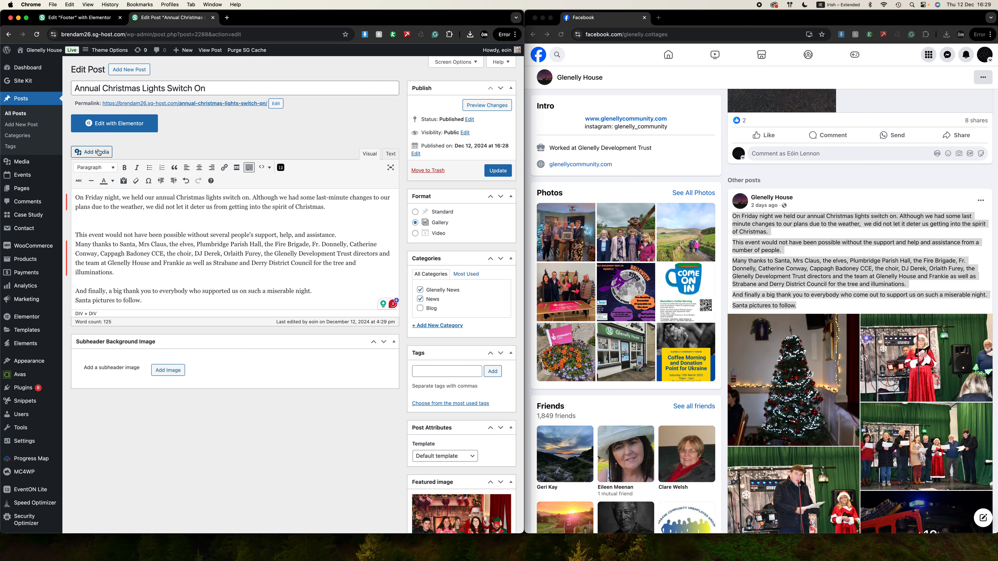
{"action": "left_click", "coordinate": [93, 153]}
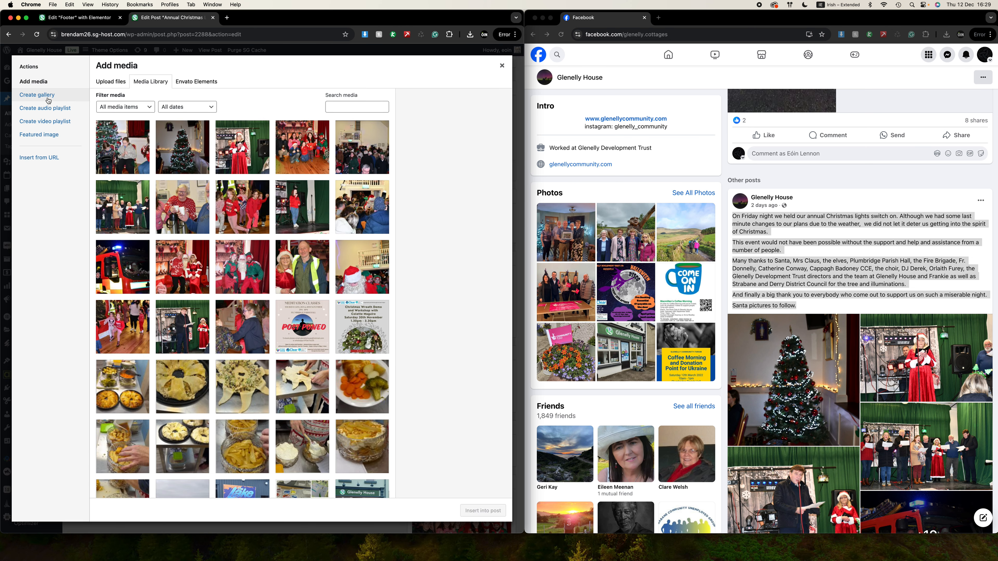
{"action": "left_click", "coordinate": [28, 99]}
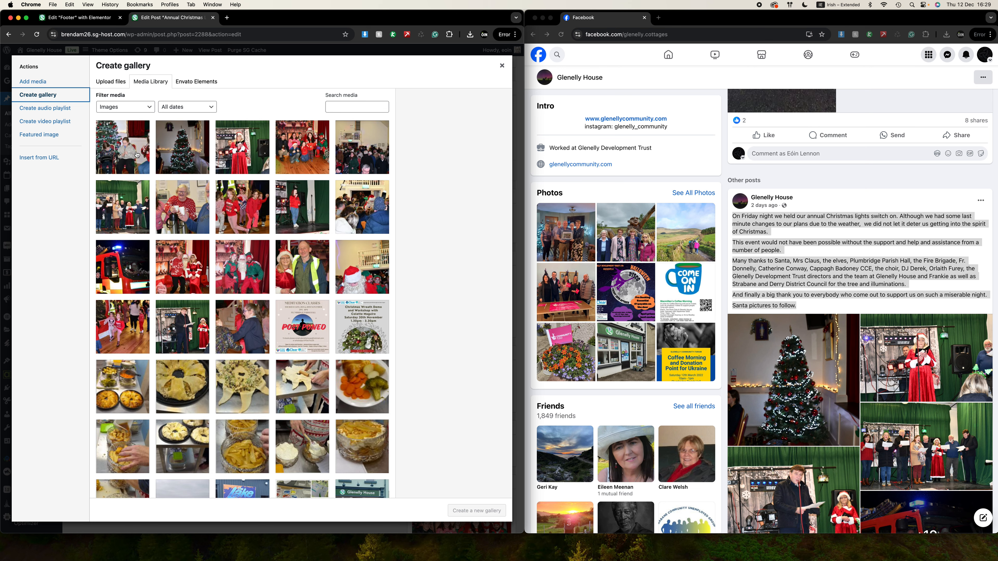
{"action": "left_click", "coordinate": [136, 154]}
{"action": "left_click", "coordinate": [196, 330], "text": "shift"}
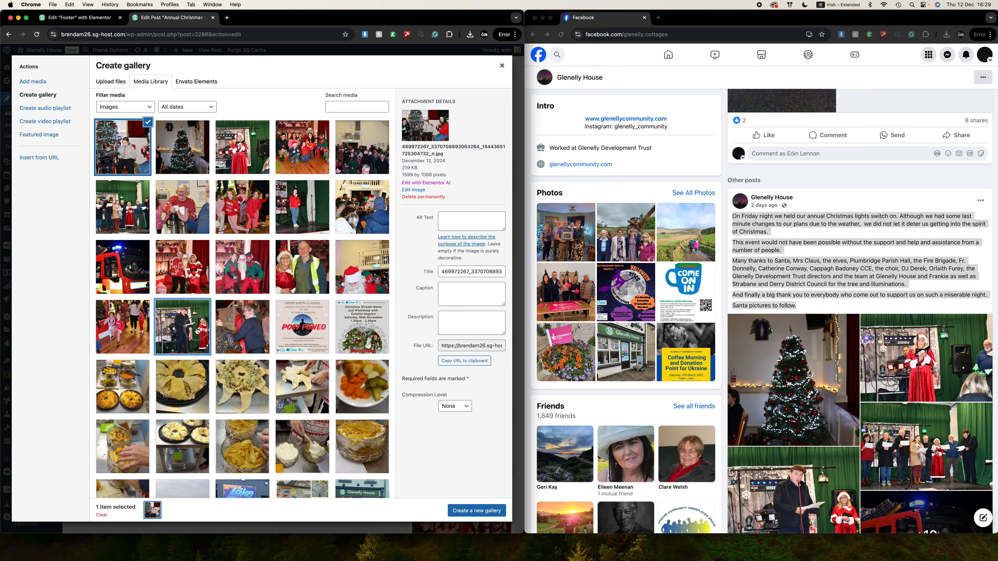
{"action": "left_click", "coordinate": [461, 509]}
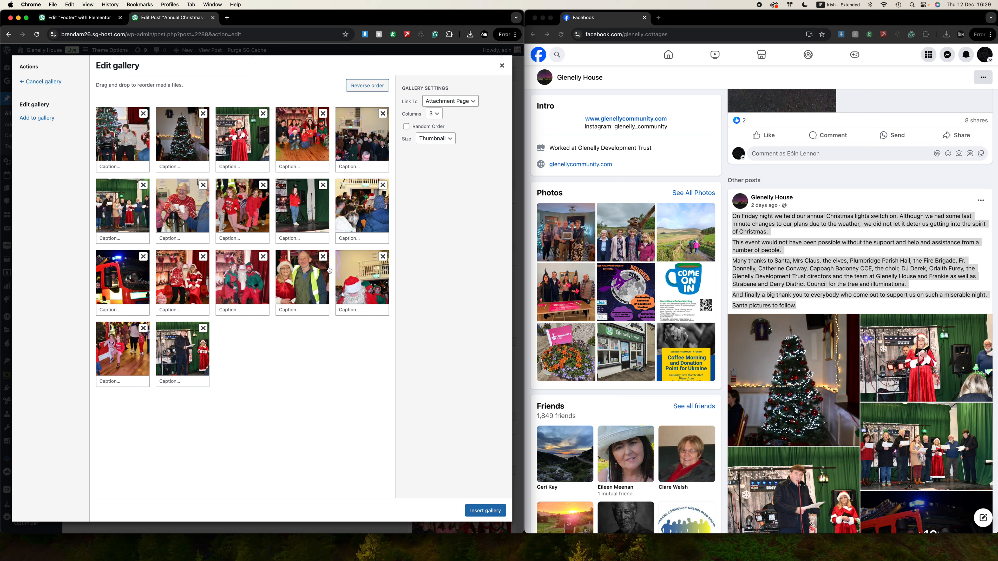
Set the gallery's link to None and image size to Large, keep three columns, and insert it into the post
{"action": "left_click", "coordinate": [468, 101]}
{"action": "left_click", "coordinate": [465, 111]}
{"action": "left_click", "coordinate": [440, 105]}
{"action": "left_click", "coordinate": [447, 115]}
{"action": "left_click", "coordinate": [432, 139]}
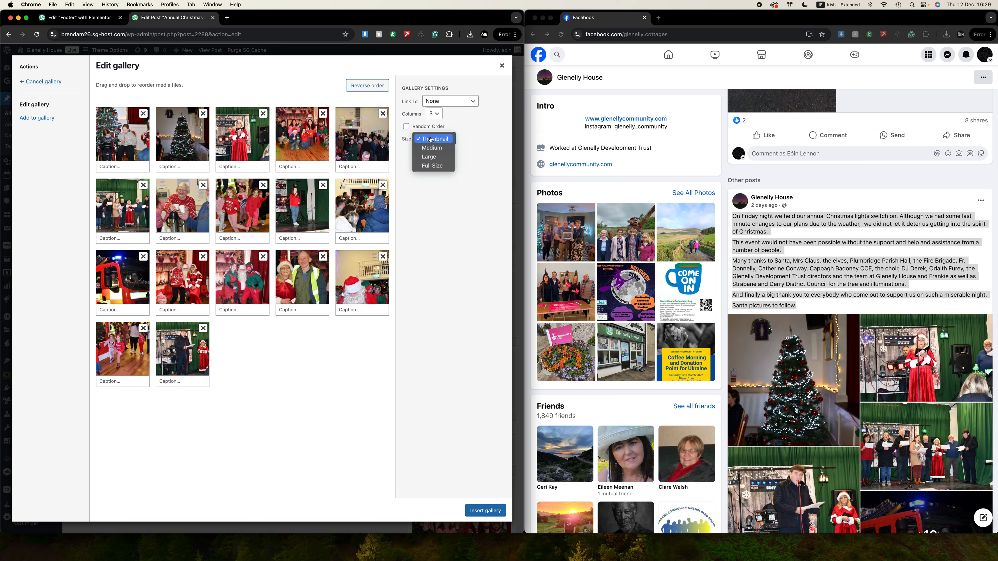
{"action": "left_click", "coordinate": [436, 160]}
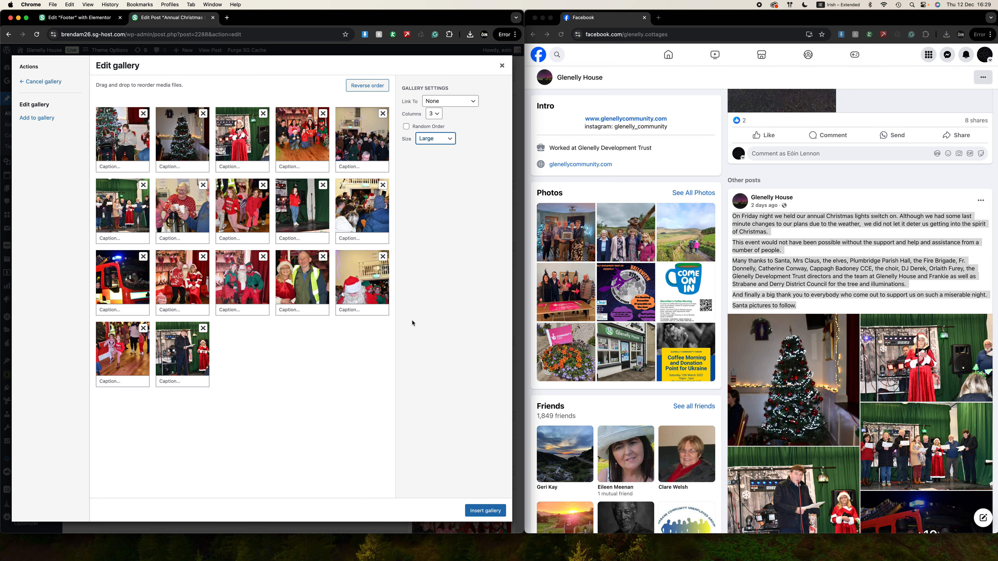
{"action": "left_click", "coordinate": [434, 117]}
{"action": "left_click", "coordinate": [436, 115]}
{"action": "left_click", "coordinate": [485, 511]}
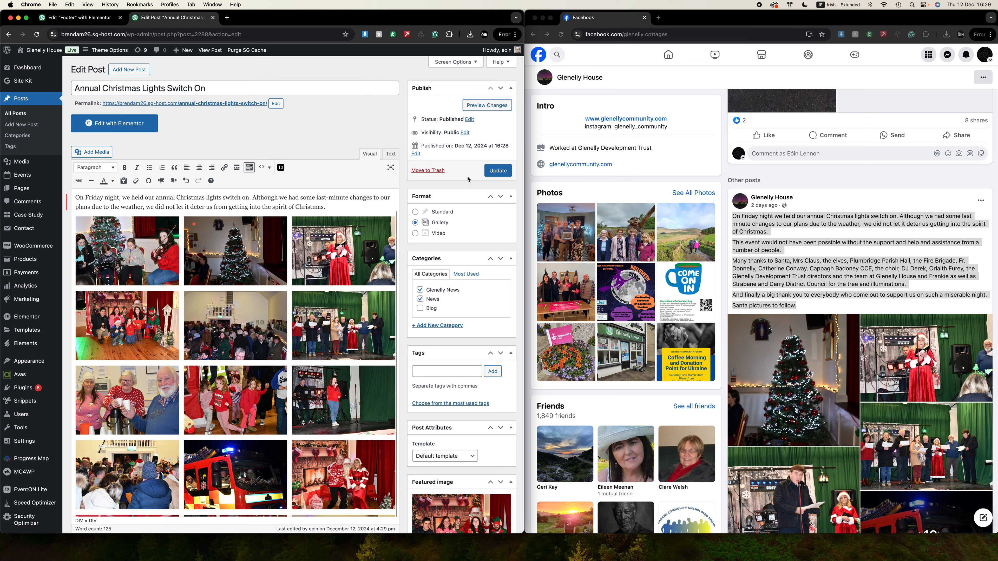
Update the post and check the embedded gallery on its live page
{"action": "left_click", "coordinate": [495, 170]}
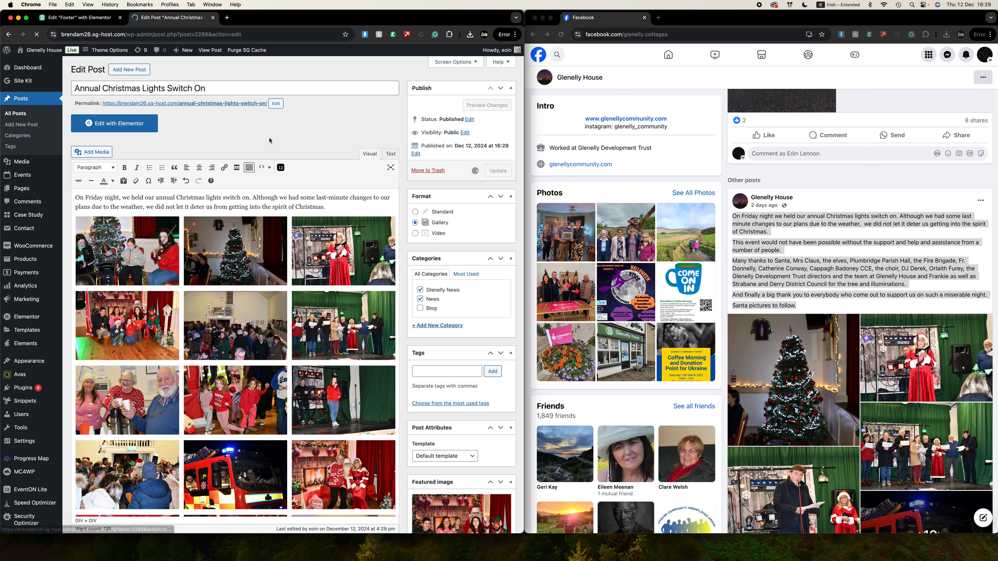
{"action": "left_click", "coordinate": [211, 52]}
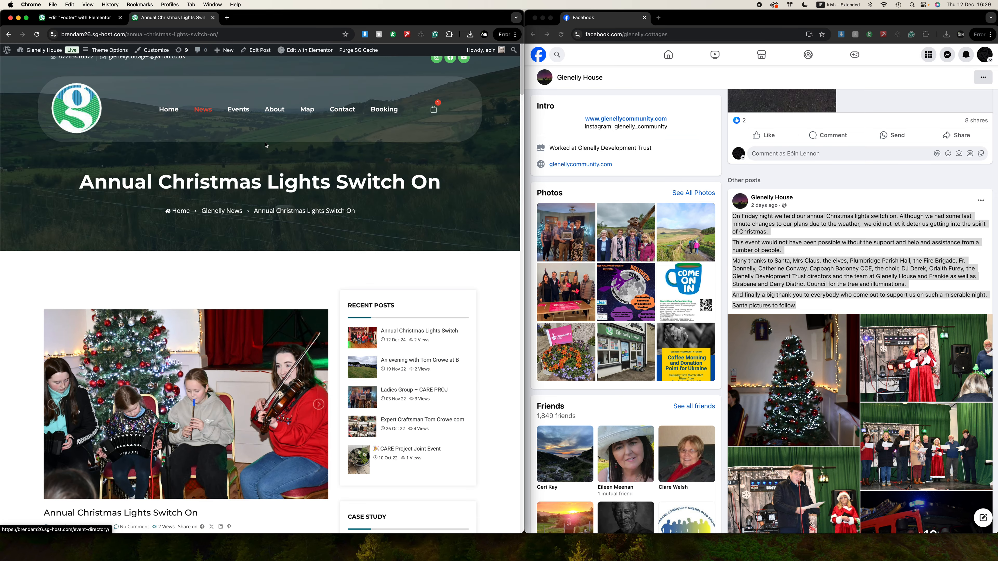
{"action": "scroll", "coordinate": [307, 196], "scroll_direction": "down", "scroll_amount": 3}
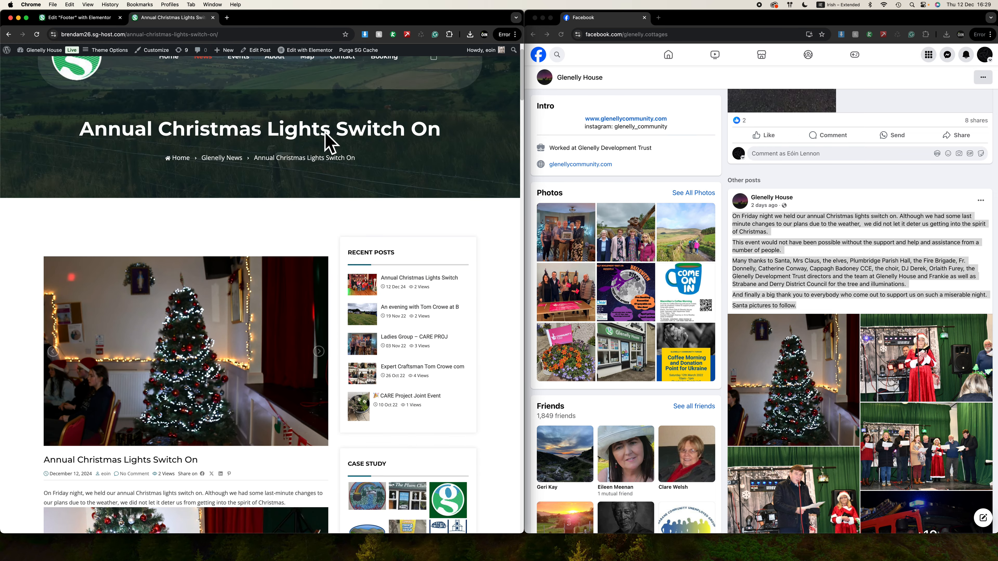
{"action": "scroll", "coordinate": [329, 138], "scroll_direction": "down", "scroll_amount": 10}
{"action": "scroll", "coordinate": [308, 177], "scroll_direction": "up", "scroll_amount": 15}
{"action": "scroll", "coordinate": [308, 177], "scroll_direction": "down", "scroll_amount": 1}
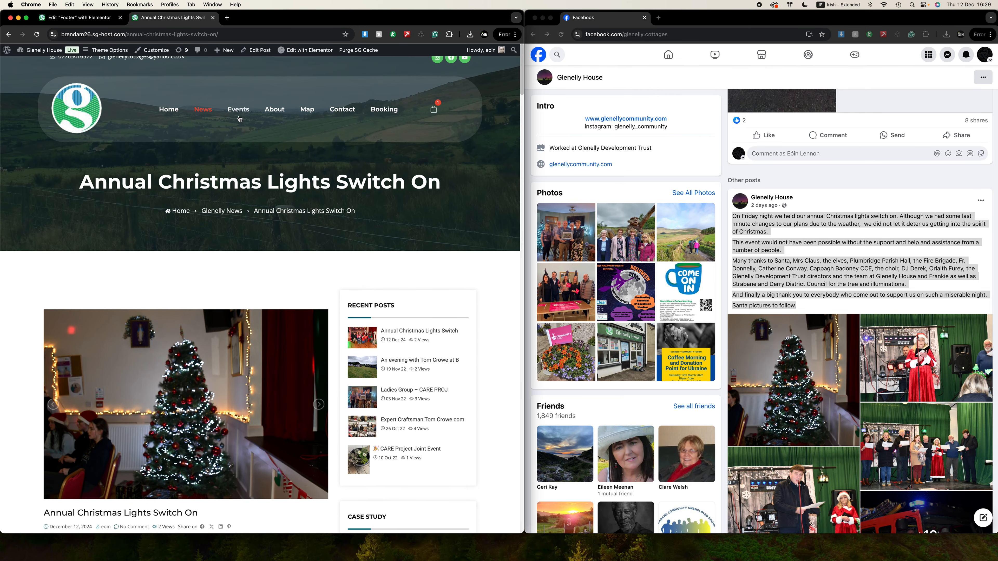
Examine how the new post is listed on the site's News page and homepage, and look at the Events page
{"action": "left_click", "coordinate": [208, 112]}
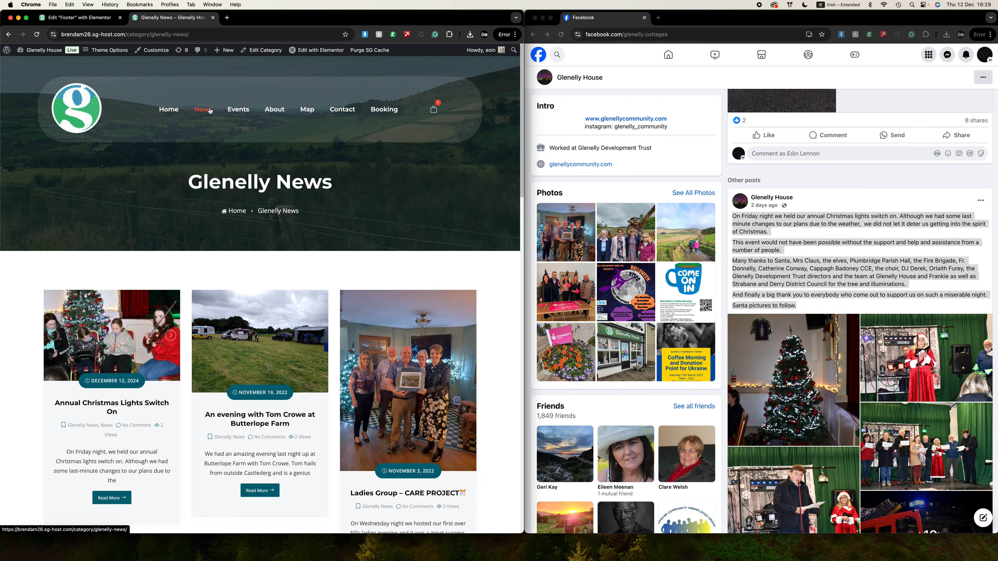
{"action": "left_click", "coordinate": [172, 113]}
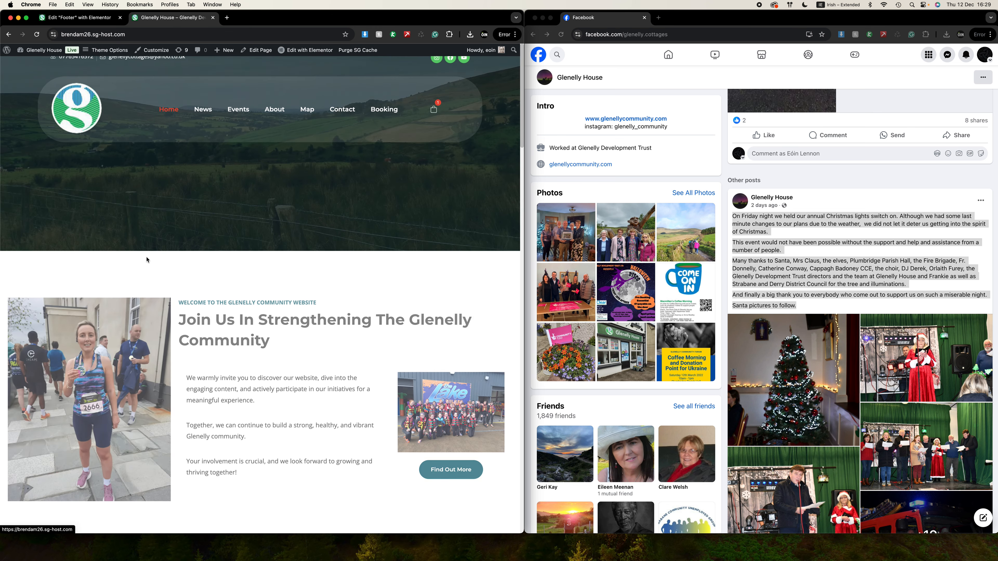
{"action": "scroll", "coordinate": [148, 243], "scroll_direction": "down", "scroll_amount": 10}
{"action": "scroll", "coordinate": [148, 236], "scroll_direction": "down", "scroll_amount": 10}
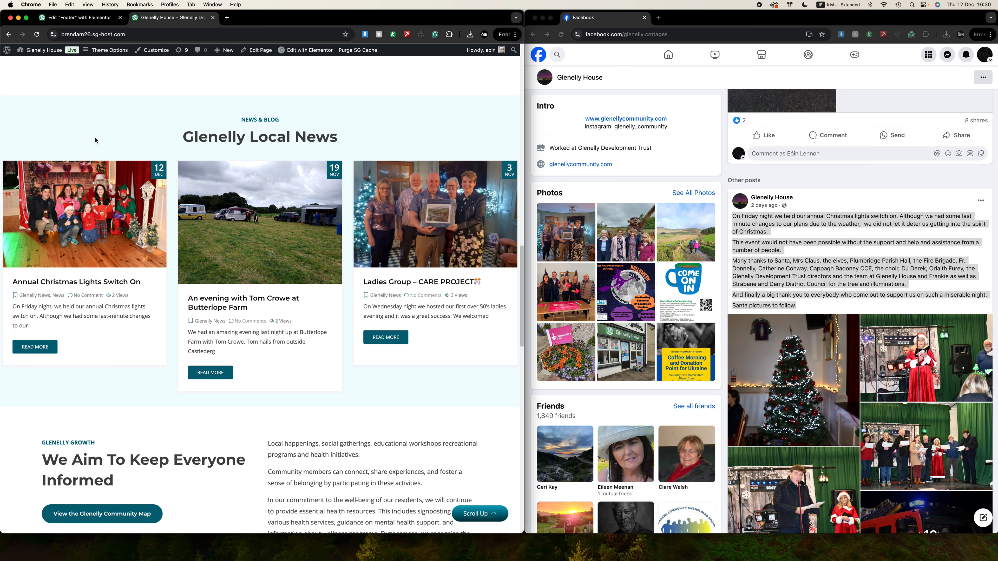
{"action": "scroll", "coordinate": [232, 229], "scroll_direction": "up", "scroll_amount": 15}
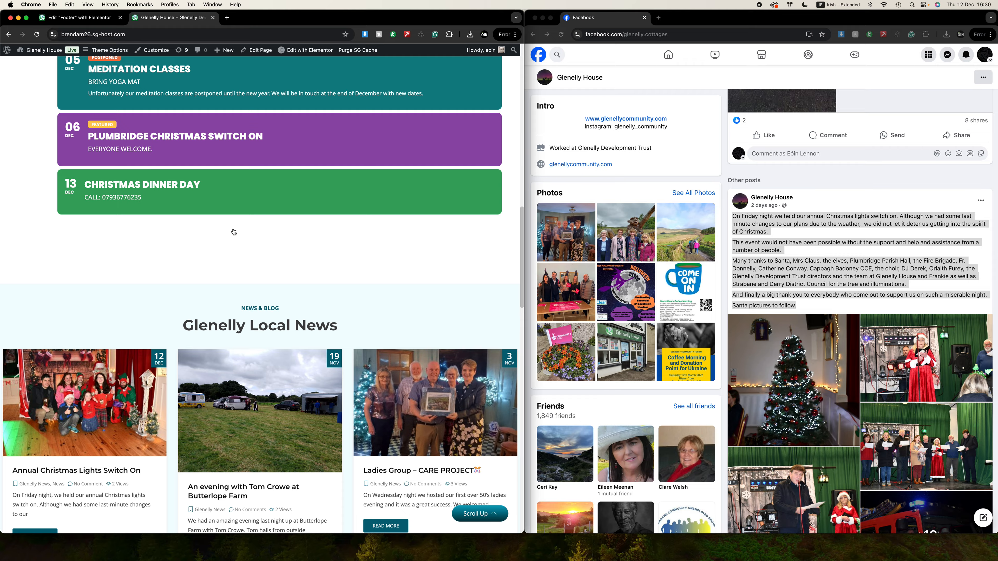
{"action": "scroll", "coordinate": [225, 191], "scroll_direction": "down", "scroll_amount": 1}
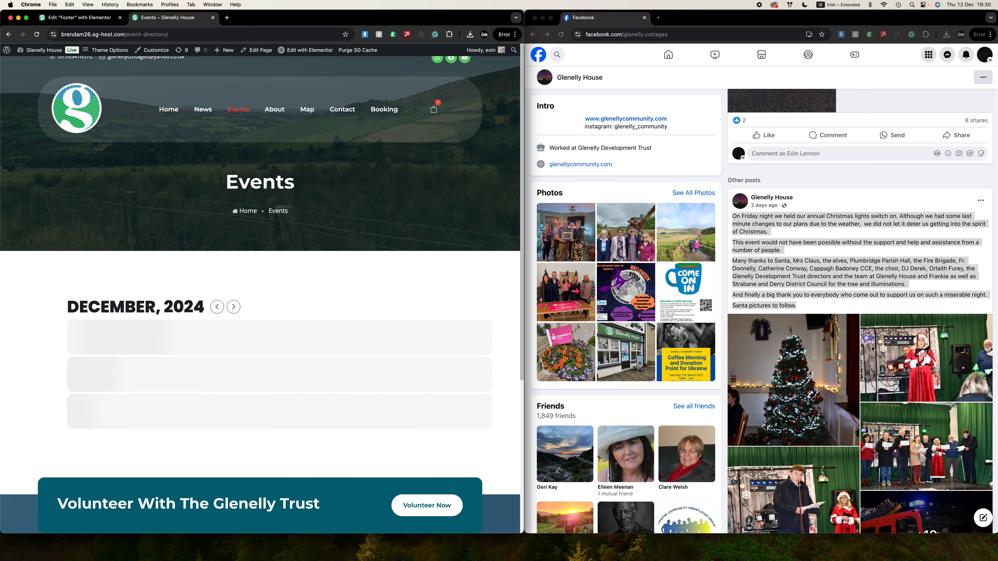
Copy the Monday crochet club entry from the weekly schedule post on Facebook
{"action": "left_click", "coordinate": [834, 230]}
{"action": "scroll", "coordinate": [834, 230], "scroll_direction": "down", "scroll_amount": 15}
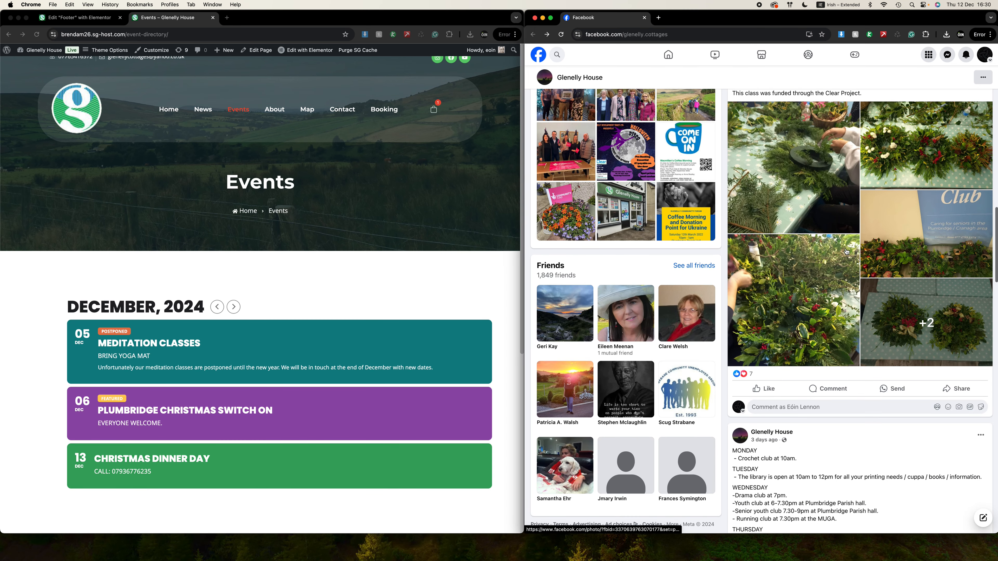
{"action": "left_click_drag", "start_coordinate": [798, 292], "coordinate": [732, 284]}
{"action": "key", "text": "super+c"}
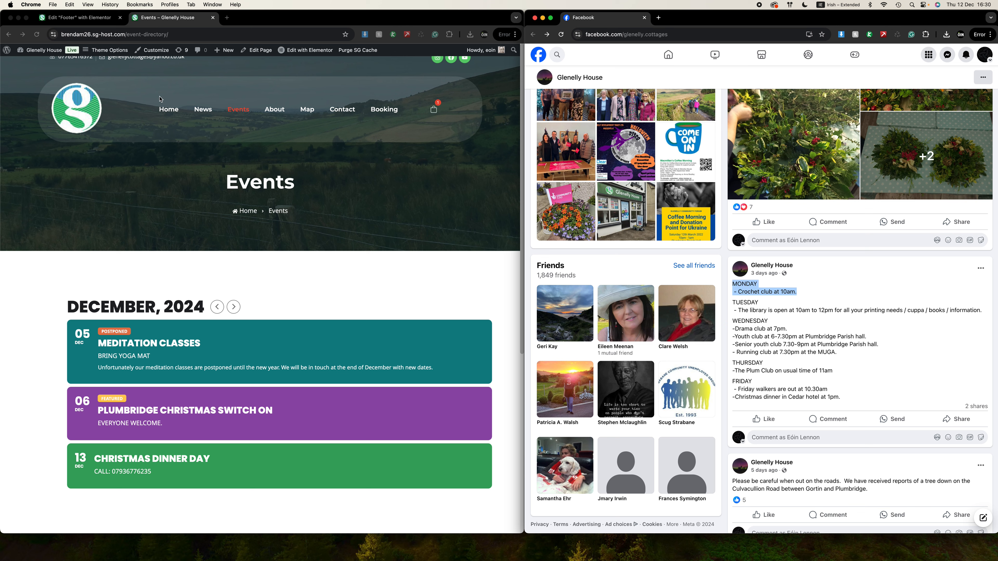
Create a new event on the WordPress site and paste "MONDAY - Crochet club at 10am." as its title
{"action": "left_click", "coordinate": [227, 56]}
{"action": "mouse_move", "coordinate": [226, 54]}
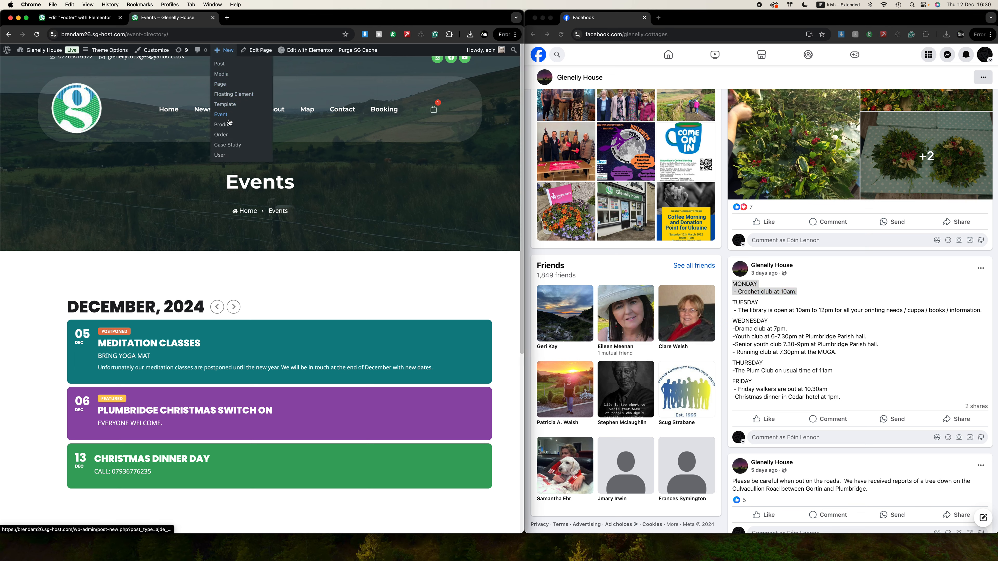
{"action": "left_click", "coordinate": [220, 114]}
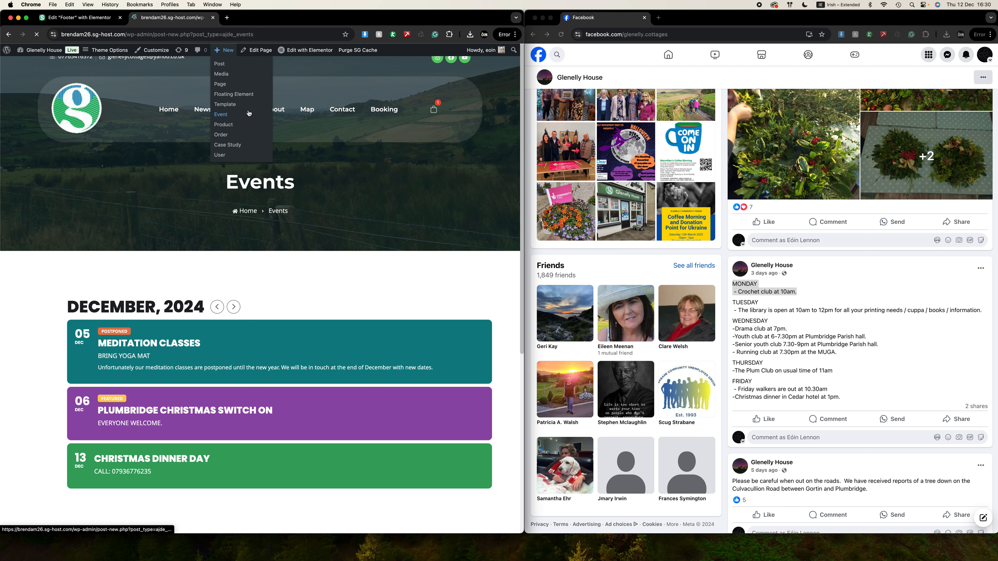
{"action": "left_click", "coordinate": [123, 88]}
{"action": "key", "text": "super+v"}
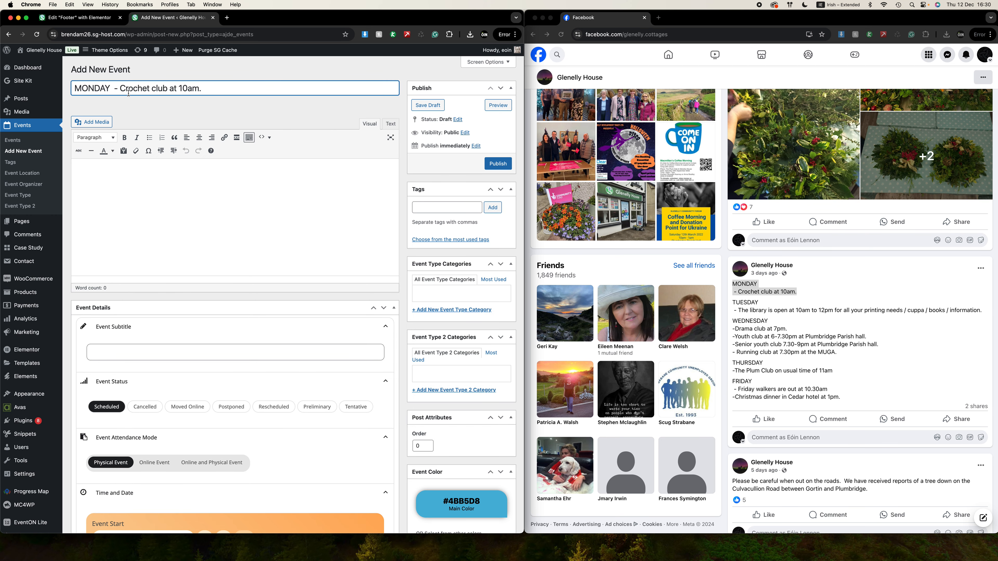
Shorten the event title to "Crochet club" and paste the Monday schedule text into the description, correcting the time to "10 am"
{"action": "left_click_drag", "start_coordinate": [120, 89], "coordinate": [71, 84]}
{"action": "key", "text": "BackSpace"}
{"action": "left_click_drag", "start_coordinate": [168, 87], "coordinate": [123, 90]}
{"action": "key", "text": "BackSpace"}
{"action": "left_click", "coordinate": [158, 188]}
{"action": "key", "text": "super+v"}
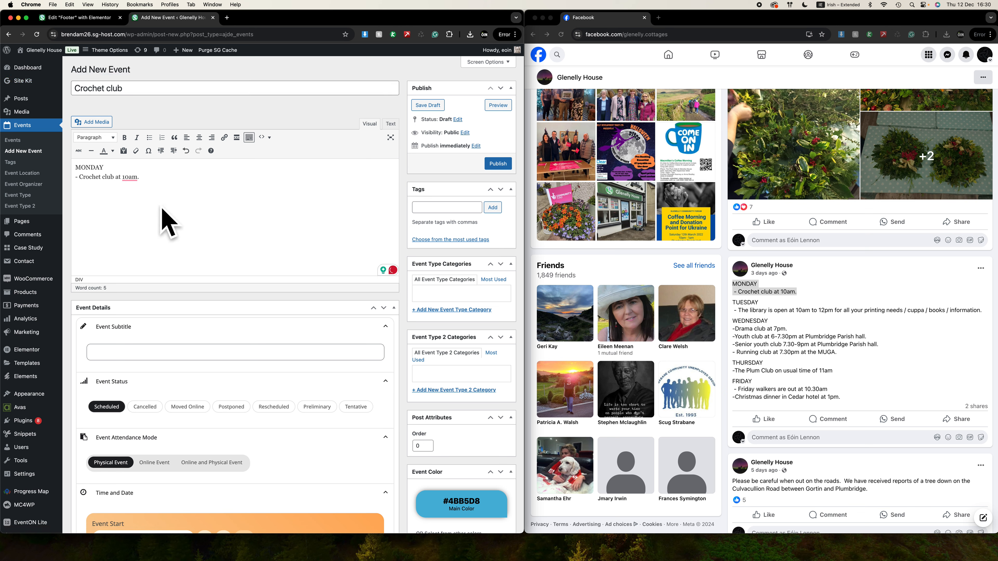
{"action": "left_click", "coordinate": [140, 193]}
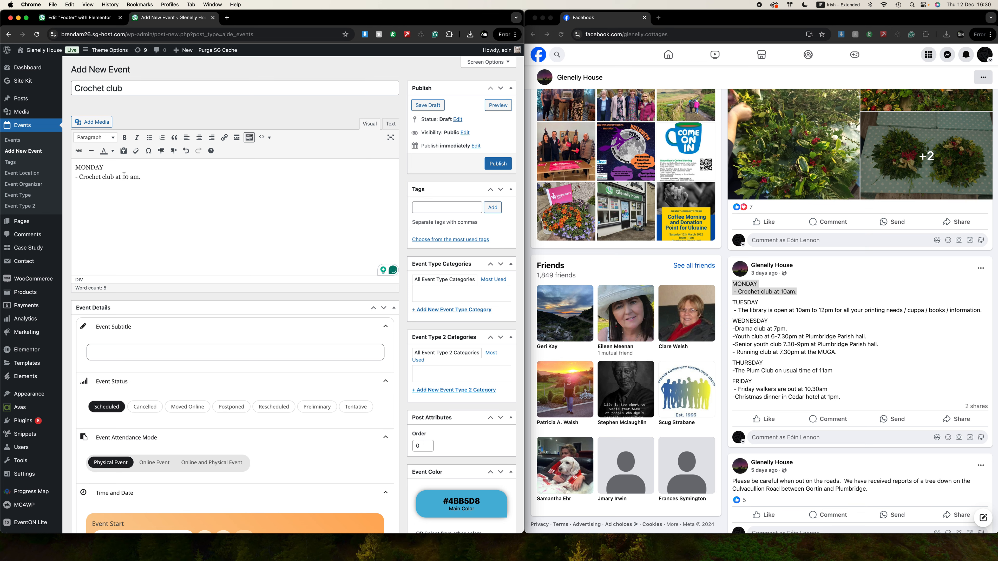
Set the event subtitle to "Every Monday"
{"action": "left_click", "coordinate": [136, 356]}
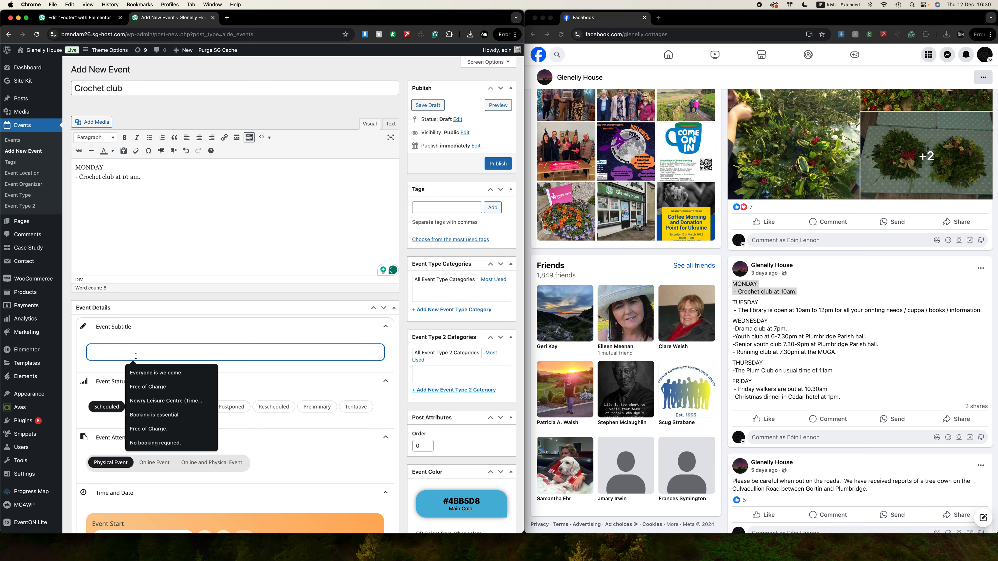
{"action": "type", "text": "Every Mo"}
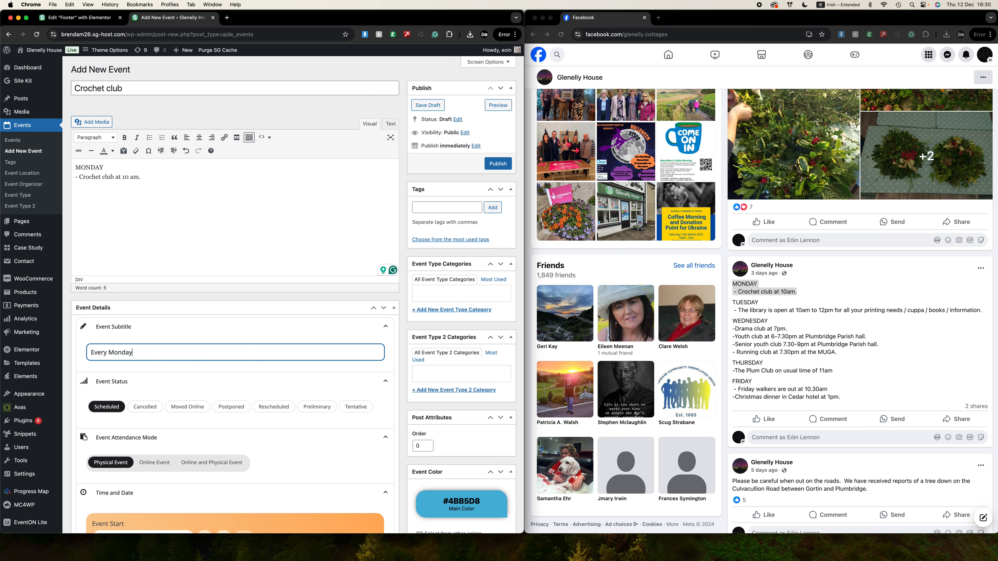
{"action": "type", "text": "nday"}
Schedule the event for 16 December 2024, starting at 10:00 AM and ending at 11:00 AM
{"action": "scroll", "coordinate": [140, 298], "scroll_direction": "down", "scroll_amount": 5}
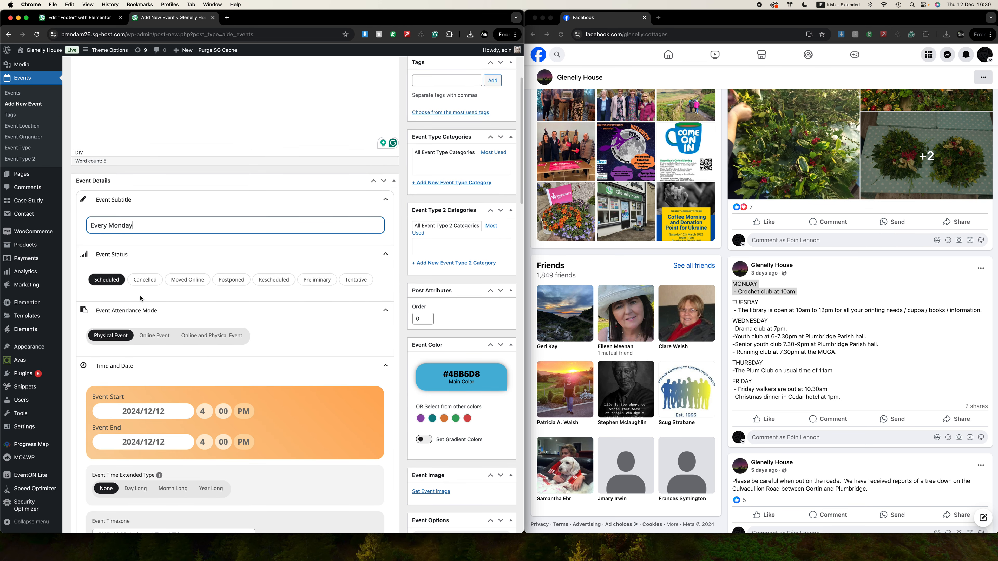
{"action": "left_click", "coordinate": [164, 407]}
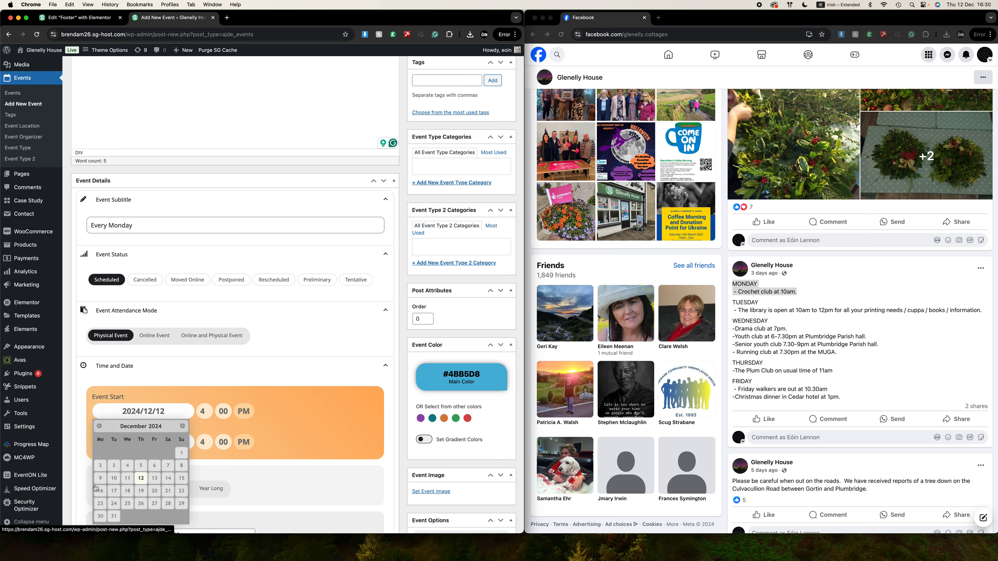
{"action": "left_click", "coordinate": [101, 491]}
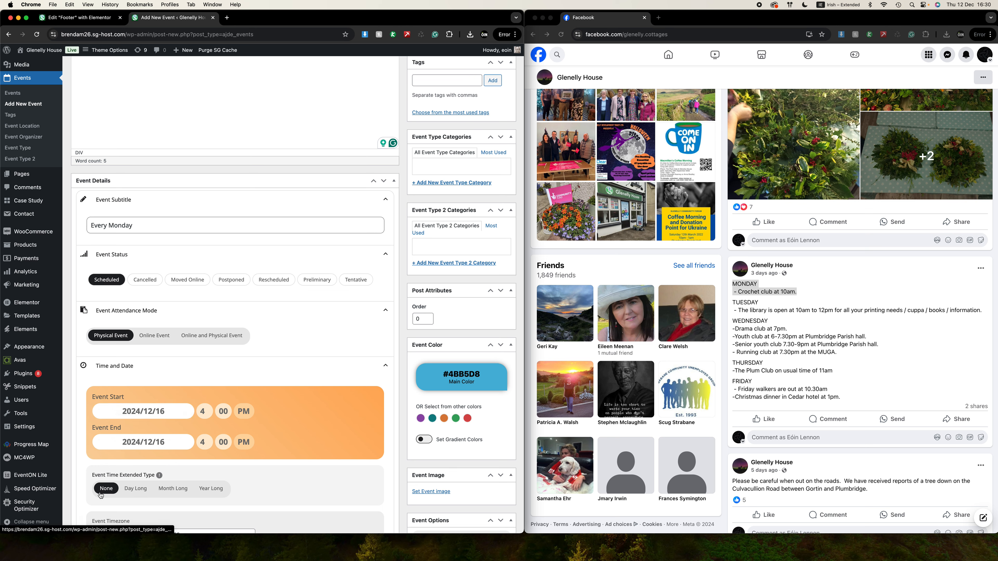
{"action": "left_click", "coordinate": [203, 414]}
{"action": "left_click", "coordinate": [207, 485]}
{"action": "left_click", "coordinate": [246, 410]}
{"action": "left_click", "coordinate": [246, 400]}
{"action": "left_click", "coordinate": [204, 443]}
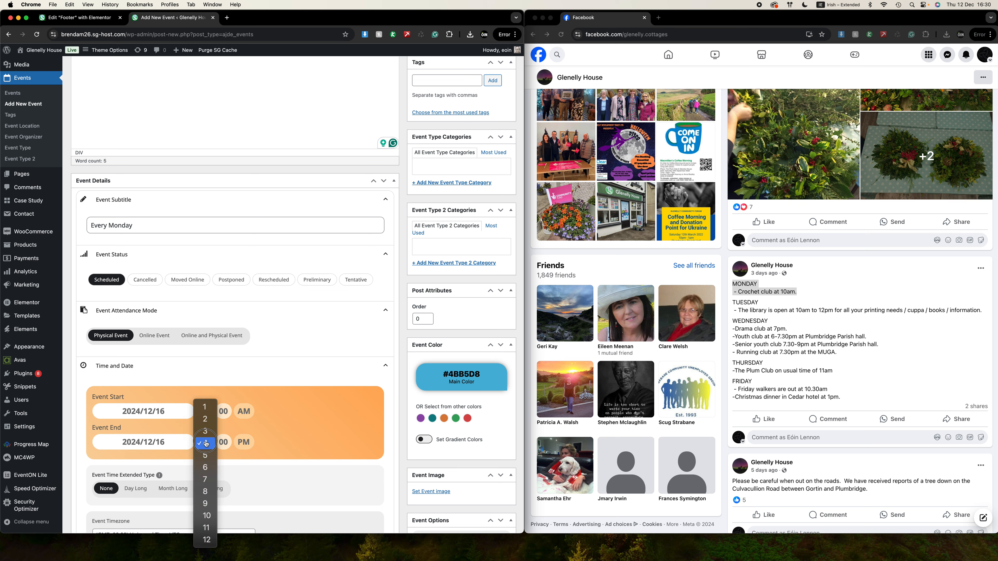
{"action": "left_click", "coordinate": [206, 527]}
{"action": "left_click", "coordinate": [247, 443]}
{"action": "left_click", "coordinate": [246, 432]}
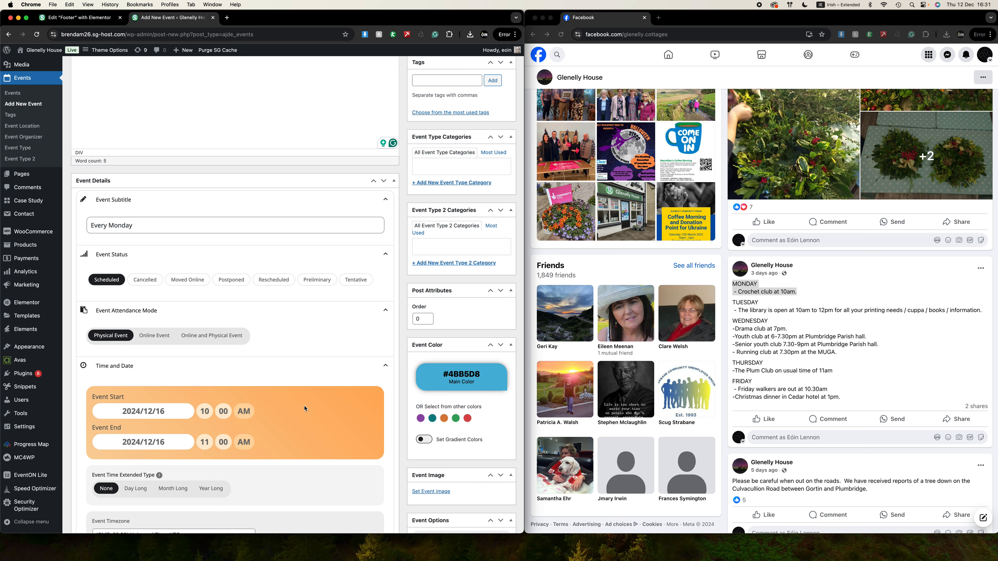
Set the event's main colour to the green 92B52A
{"action": "left_click", "coordinate": [444, 377]}
{"action": "left_click", "coordinate": [325, 432]}
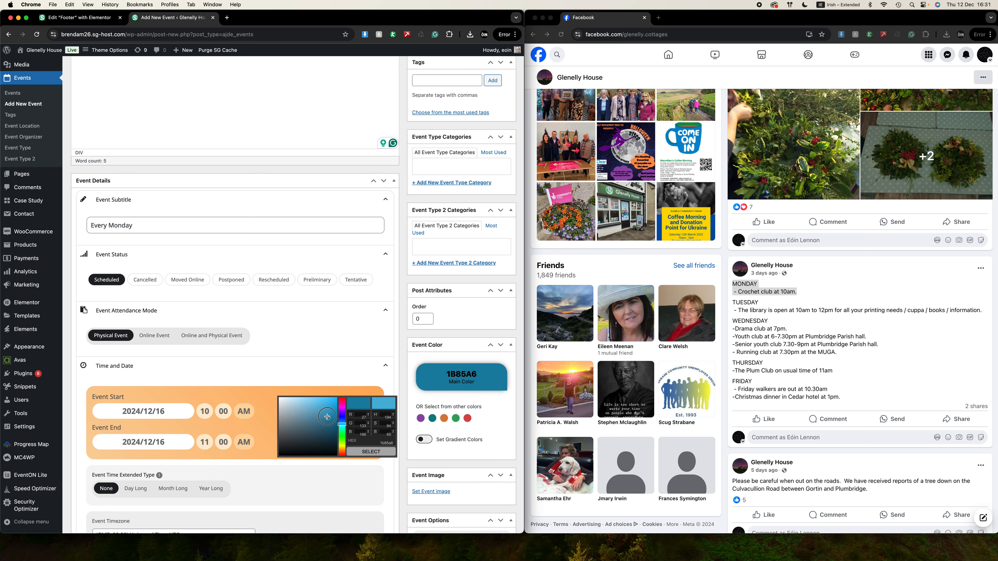
{"action": "left_click_drag", "start_coordinate": [342, 439], "coordinate": [342, 443]}
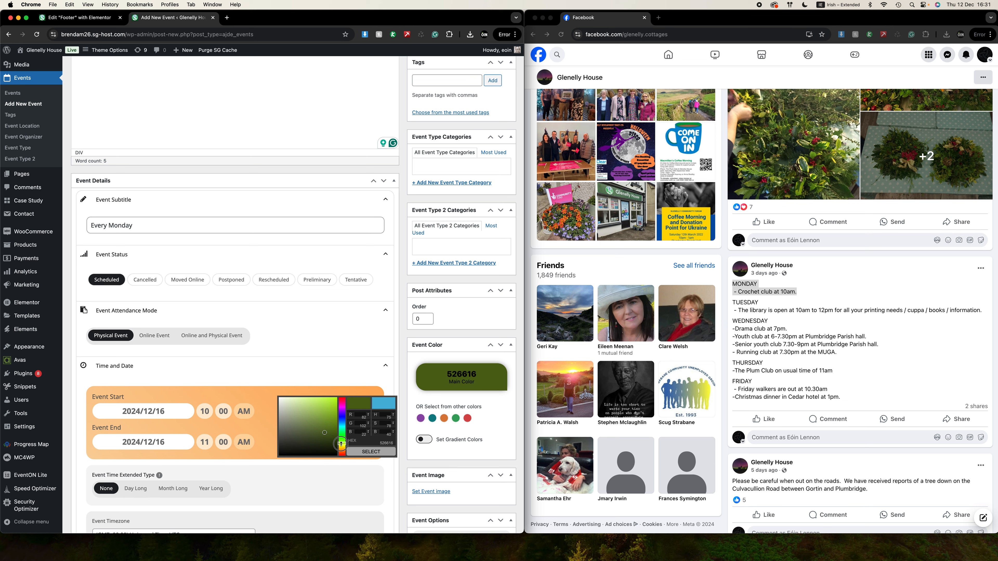
{"action": "left_click", "coordinate": [323, 414]}
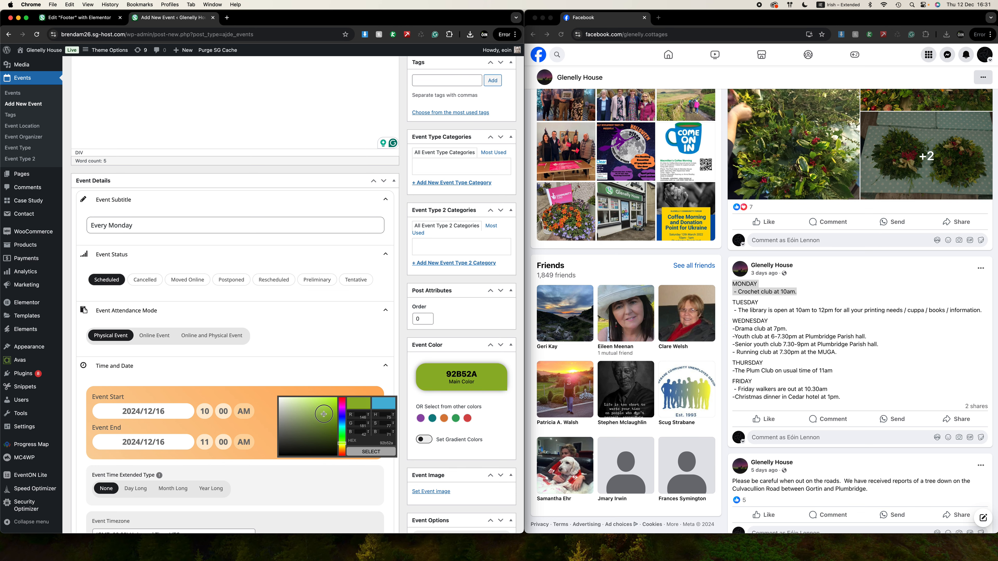
{"action": "left_click", "coordinate": [405, 397]}
Make the event repeat weekly with a gap of 1 week and 25 repeats
{"action": "scroll", "coordinate": [399, 429], "scroll_direction": "down", "scroll_amount": 5}
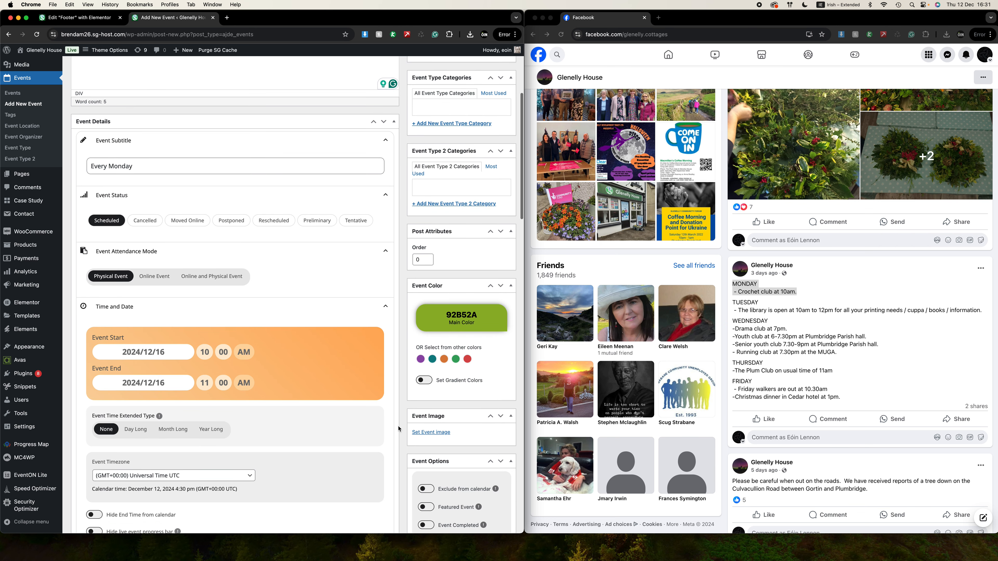
{"action": "scroll", "coordinate": [220, 296], "scroll_direction": "down", "scroll_amount": 2}
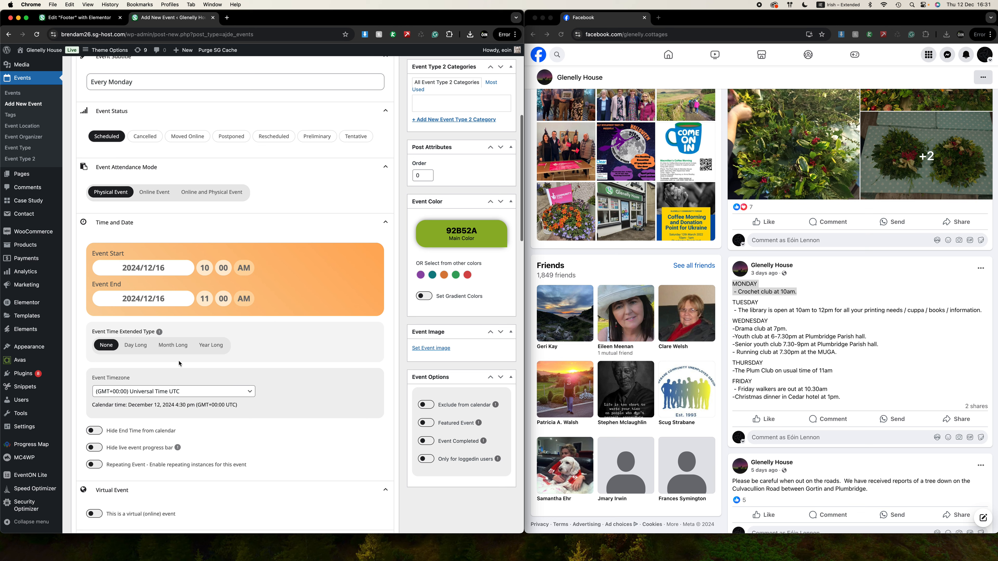
{"action": "scroll", "coordinate": [168, 287], "scroll_direction": "down", "scroll_amount": 4}
{"action": "left_click", "coordinate": [111, 388]}
{"action": "scroll", "coordinate": [165, 401], "scroll_direction": "down", "scroll_amount": 3}
{"action": "left_click", "coordinate": [131, 381]}
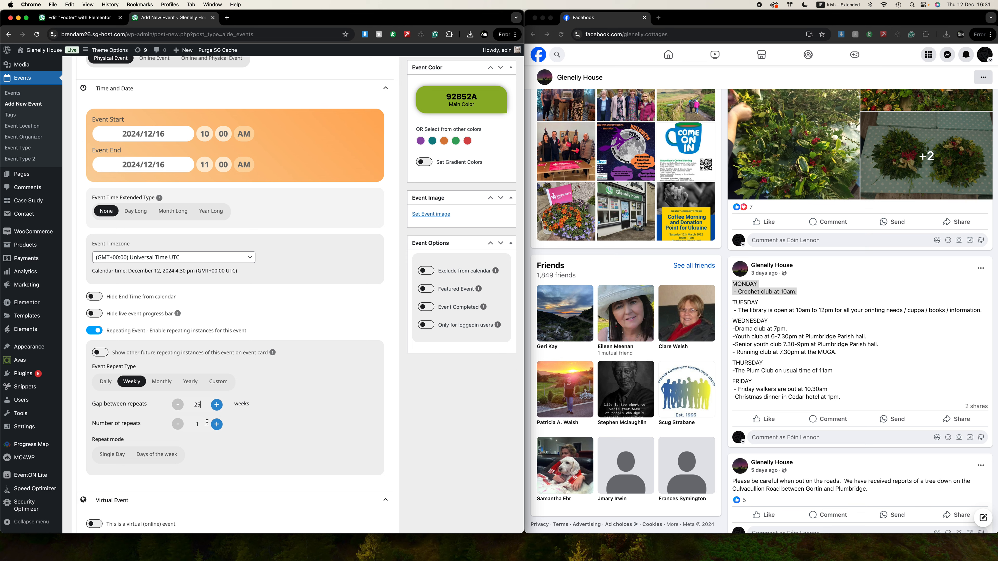
{"action": "double_click", "coordinate": [200, 408]}
Set the media library photo of the red hay-bale face as the event image, loading more media items to find it
{"action": "left_click", "coordinate": [426, 216]}
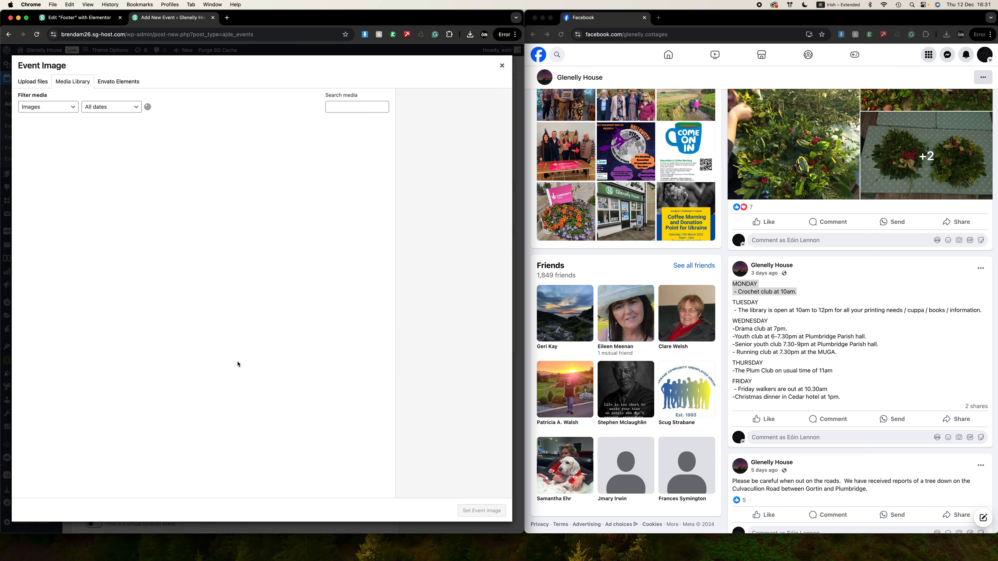
{"action": "scroll", "coordinate": [238, 364], "scroll_direction": "down", "scroll_amount": 15}
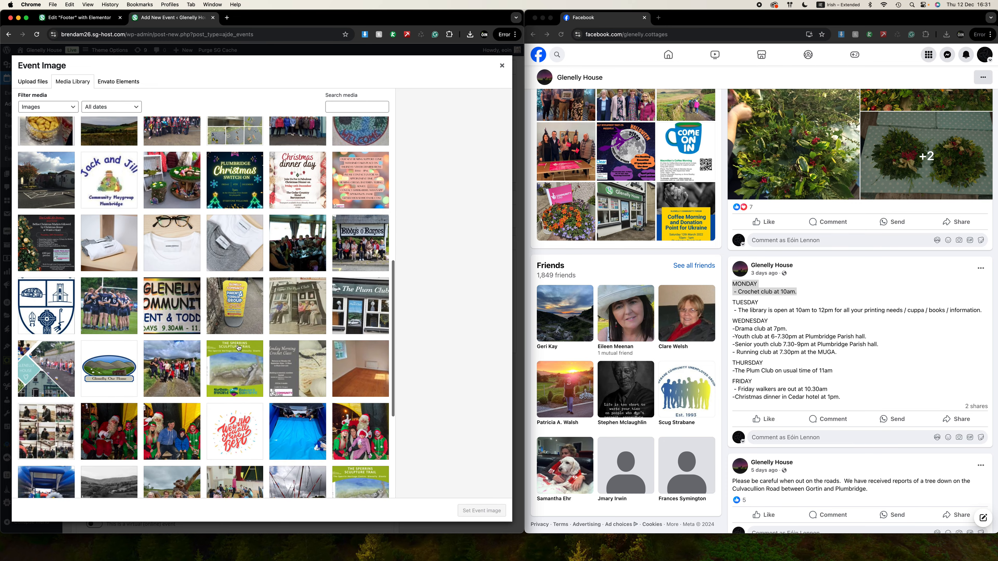
{"action": "scroll", "coordinate": [236, 345], "scroll_direction": "down", "scroll_amount": 5}
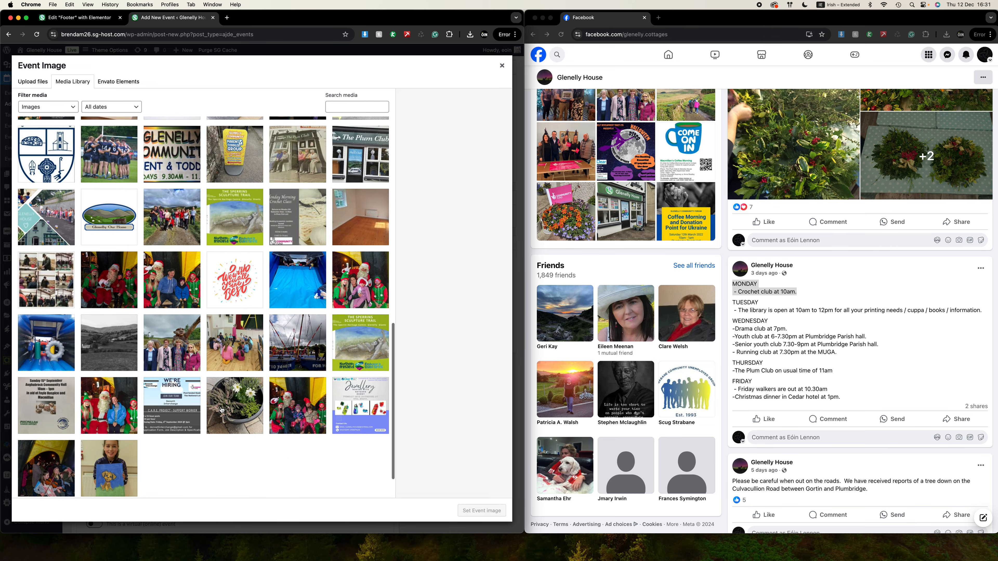
{"action": "scroll", "coordinate": [222, 410], "scroll_direction": "down", "scroll_amount": 3}
{"action": "left_click", "coordinate": [205, 480]}
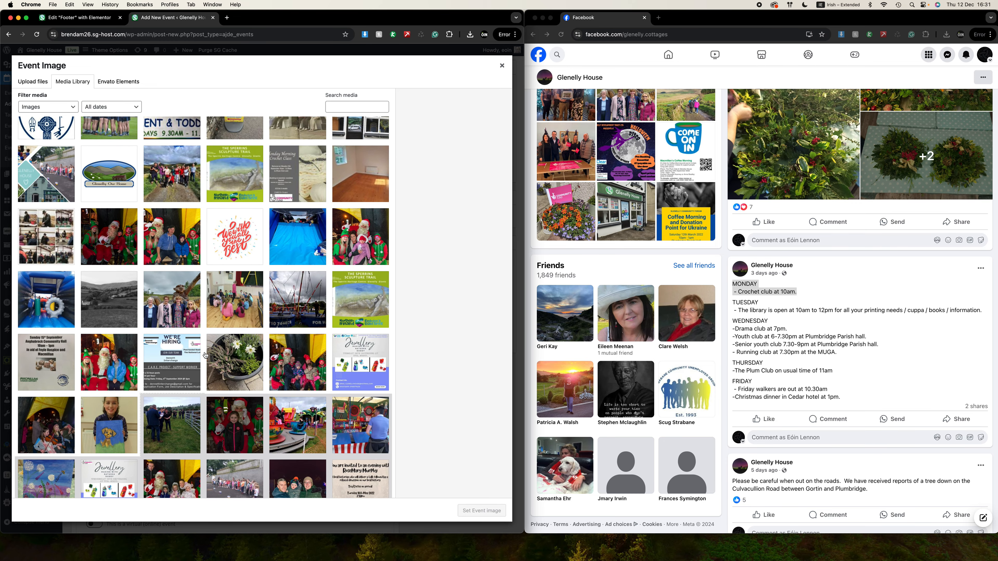
{"action": "scroll", "coordinate": [205, 355], "scroll_direction": "down", "scroll_amount": 10}
{"action": "scroll", "coordinate": [204, 338], "scroll_direction": "down", "scroll_amount": 8}
{"action": "scroll", "coordinate": [204, 336], "scroll_direction": "down", "scroll_amount": 9}
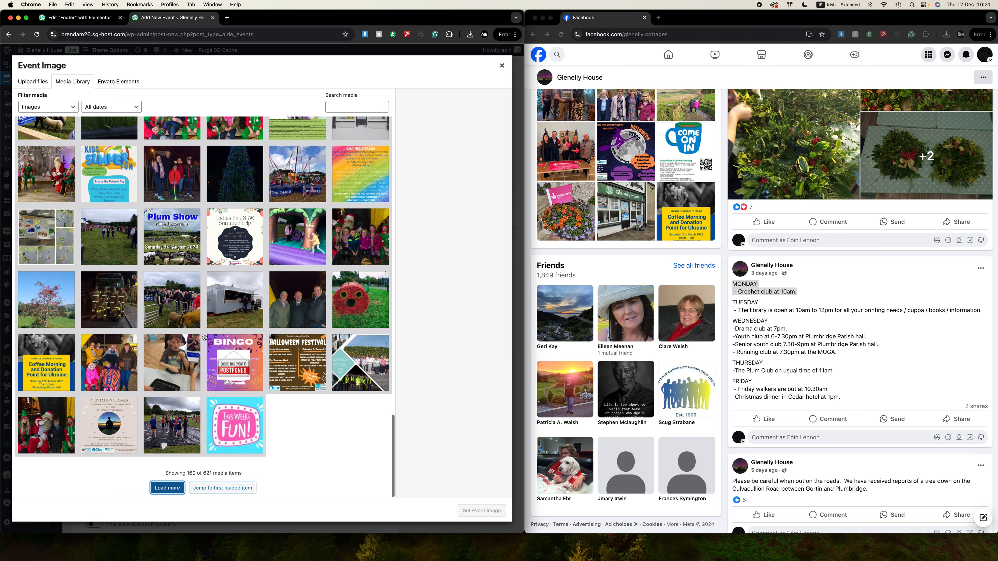
{"action": "left_click", "coordinate": [362, 309]}
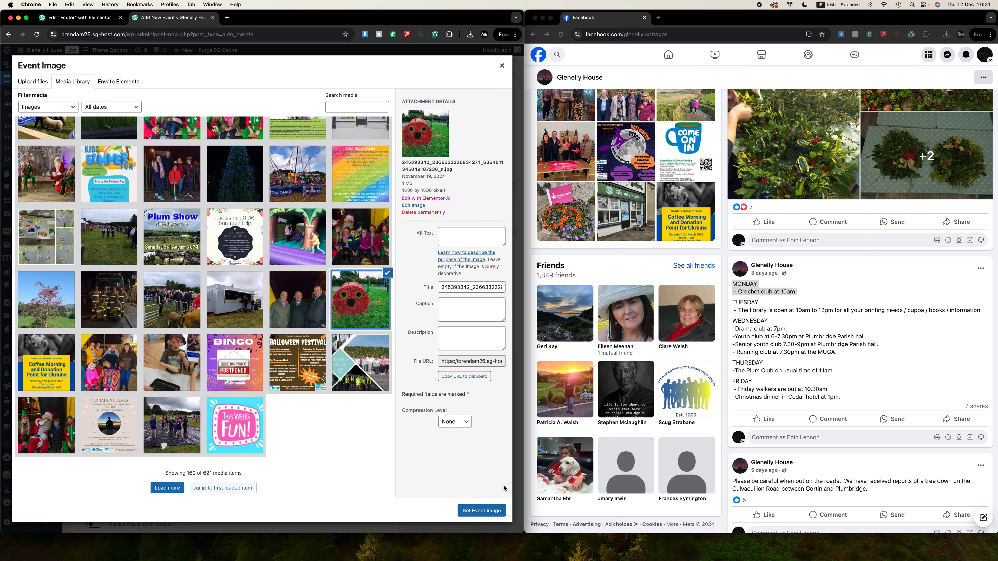
{"action": "left_click", "coordinate": [482, 510]}
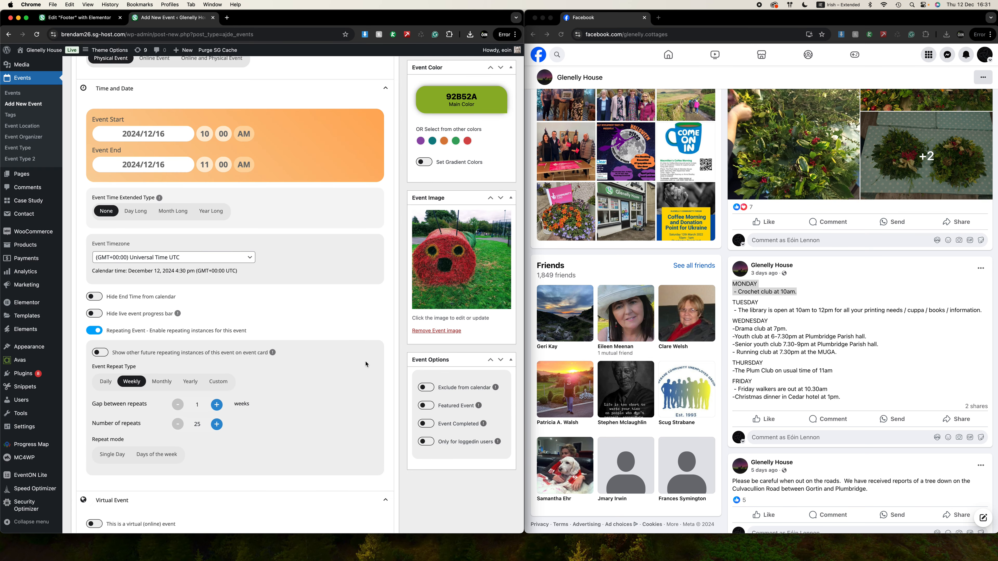
Assign the existing Glenelly House location to the event
{"action": "scroll", "coordinate": [388, 368], "scroll_direction": "down", "scroll_amount": 5}
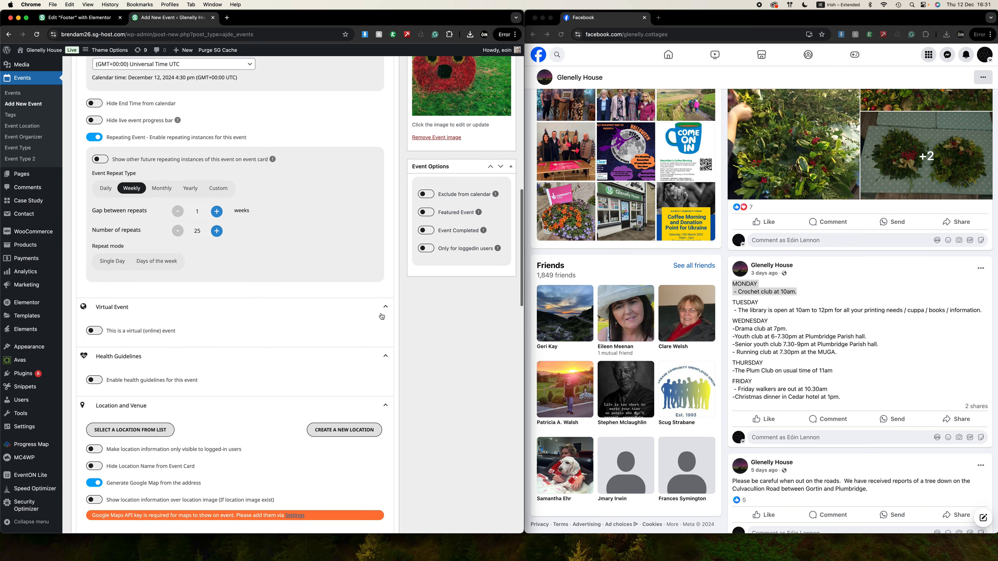
{"action": "scroll", "coordinate": [366, 236], "scroll_direction": "down", "scroll_amount": 5}
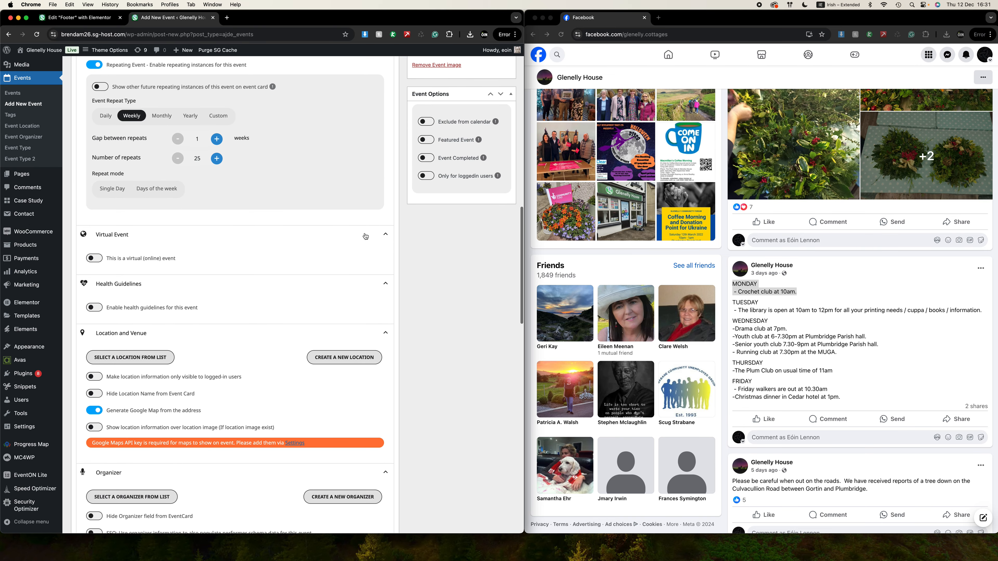
{"action": "left_click", "coordinate": [148, 360]}
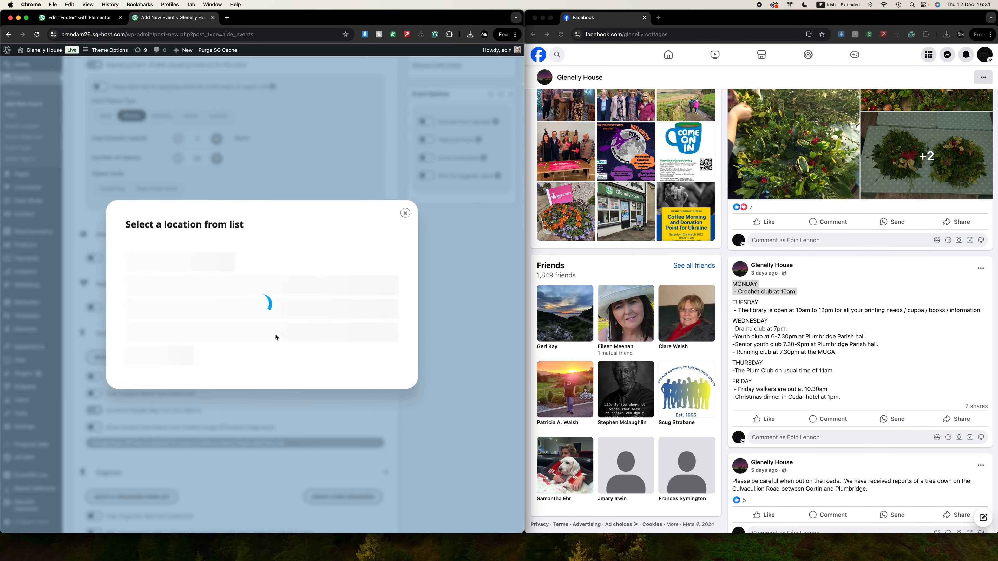
{"action": "left_click", "coordinate": [204, 308]}
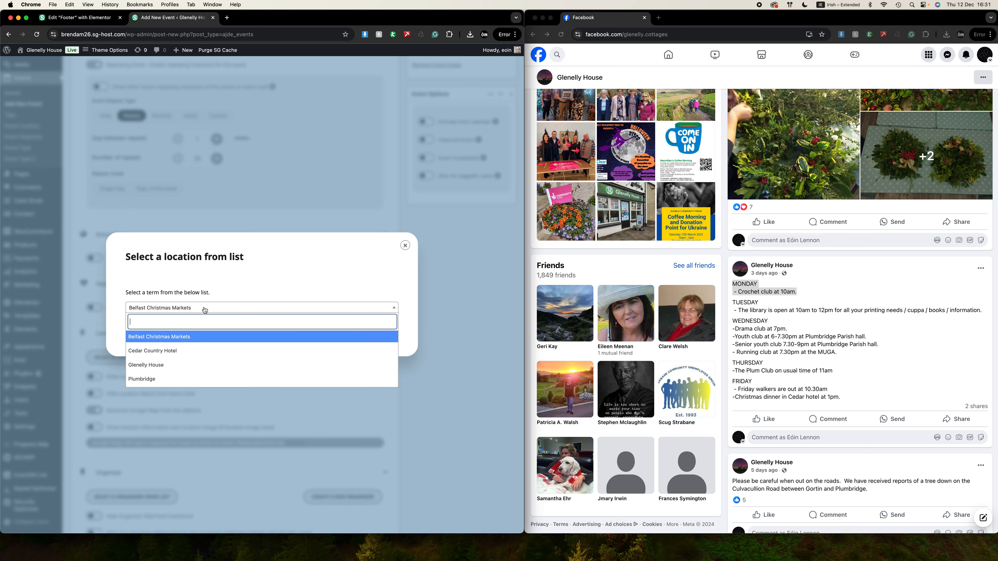
{"action": "left_click", "coordinate": [202, 363]}
{"action": "left_click", "coordinate": [263, 325]}
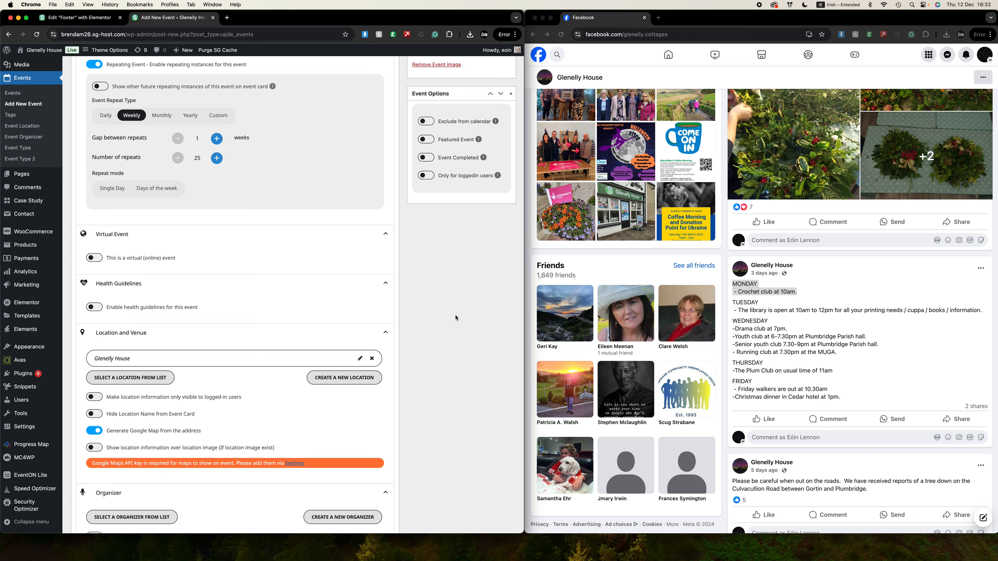
Set the event's click interaction to the popup window option and disallow comments on the event
{"action": "scroll", "coordinate": [443, 310], "scroll_direction": "down", "scroll_amount": 4}
{"action": "left_click", "coordinate": [224, 459]}
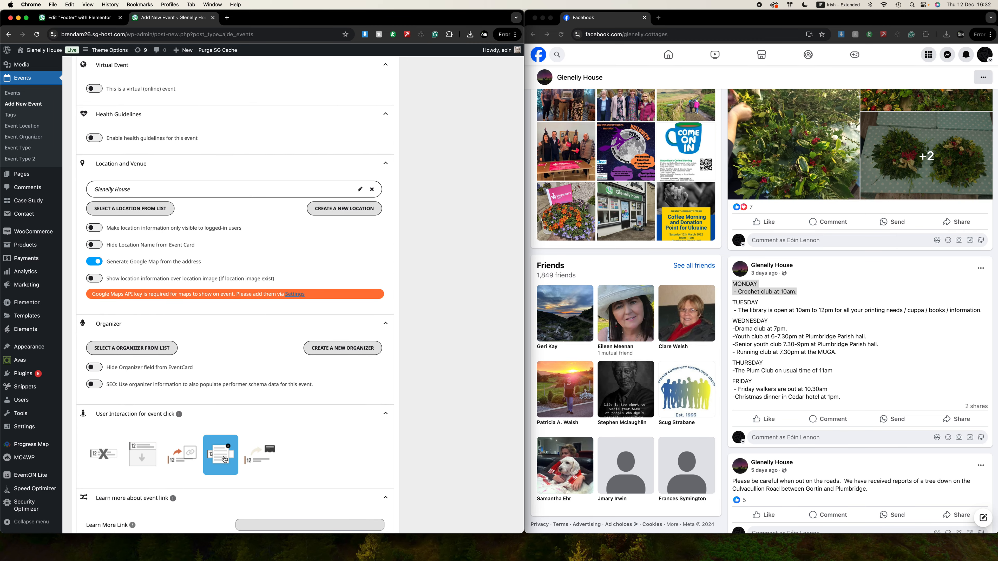
{"action": "scroll", "coordinate": [224, 454], "scroll_direction": "down", "scroll_amount": 2}
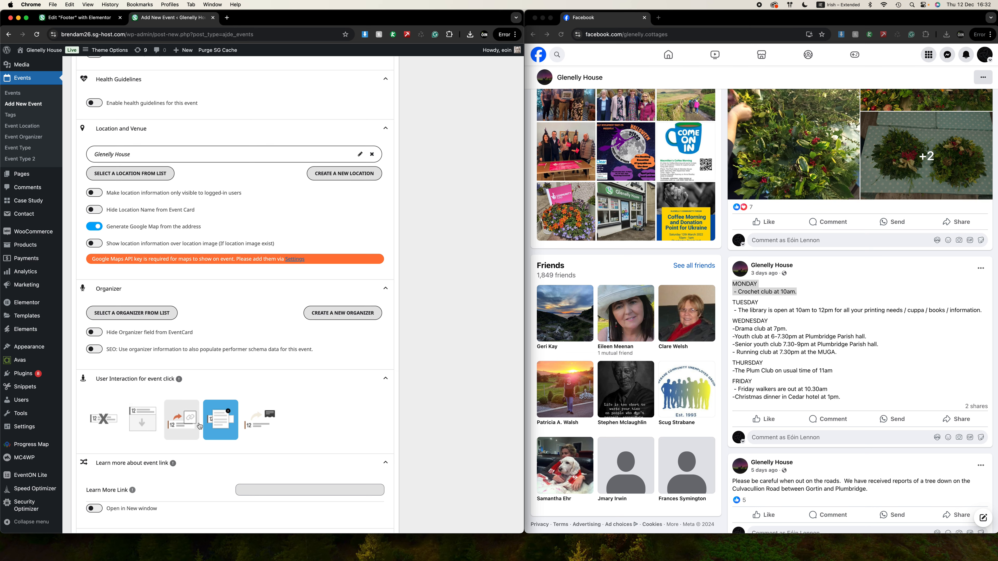
{"action": "scroll", "coordinate": [218, 411], "scroll_direction": "down", "scroll_amount": 10}
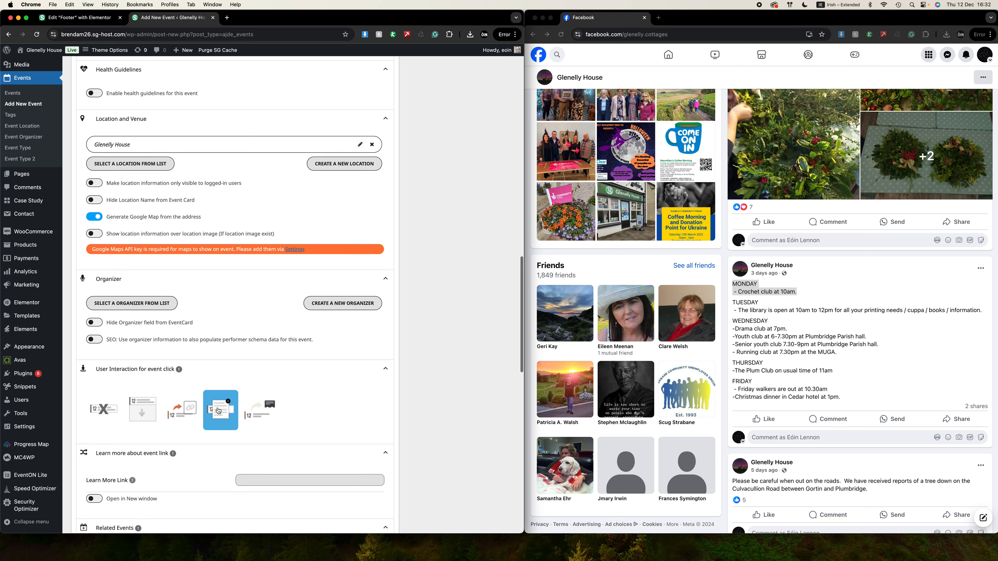
{"action": "scroll", "coordinate": [217, 387], "scroll_direction": "down", "scroll_amount": 10}
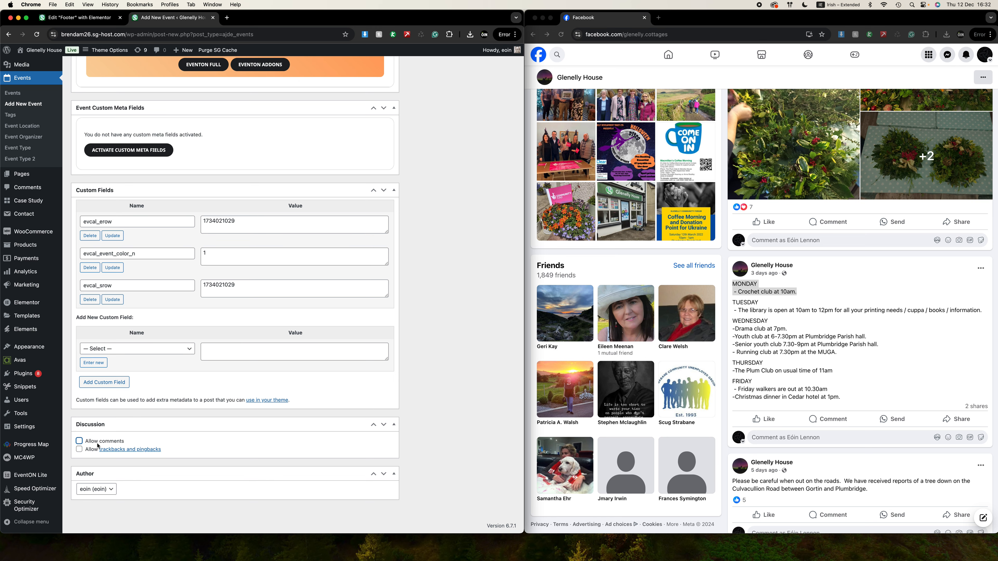
Publish the Crochet club event and check its page on the live site
{"action": "scroll", "coordinate": [357, 313], "scroll_direction": "up", "scroll_amount": 20}
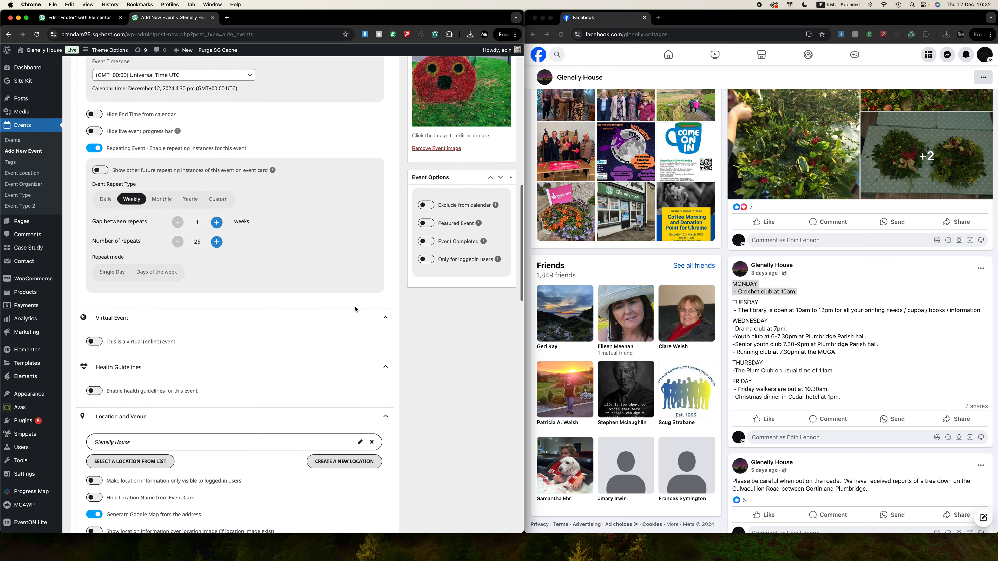
{"action": "scroll", "coordinate": [351, 318], "scroll_direction": "up", "scroll_amount": 8}
{"action": "left_click", "coordinate": [496, 164]}
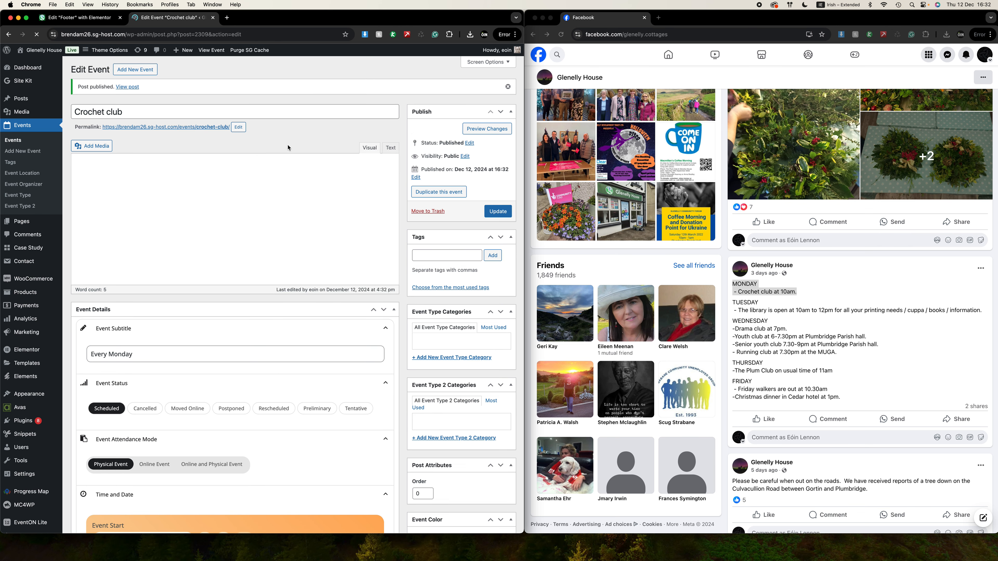
{"action": "left_click", "coordinate": [208, 50]}
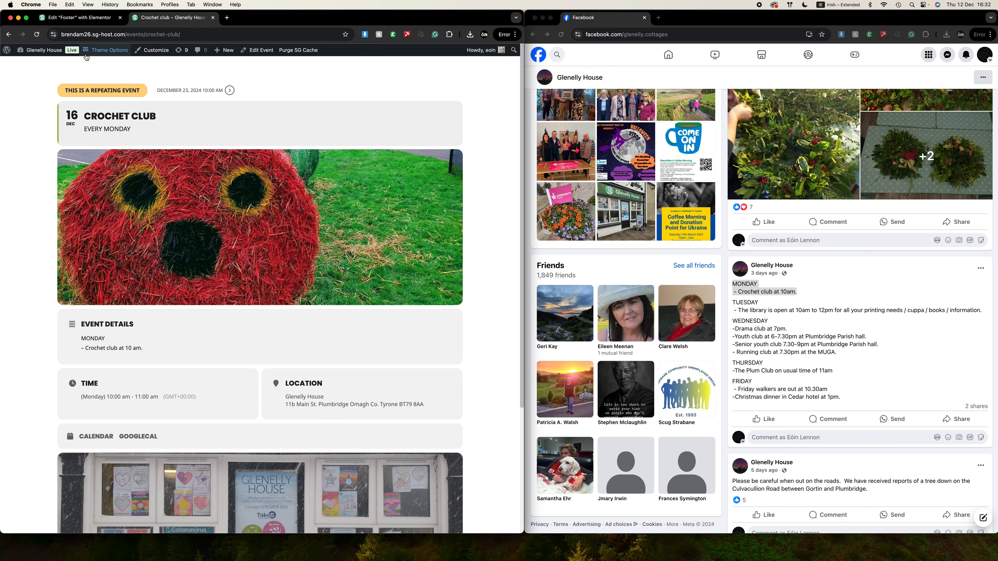
{"action": "left_click", "coordinate": [134, 47]}
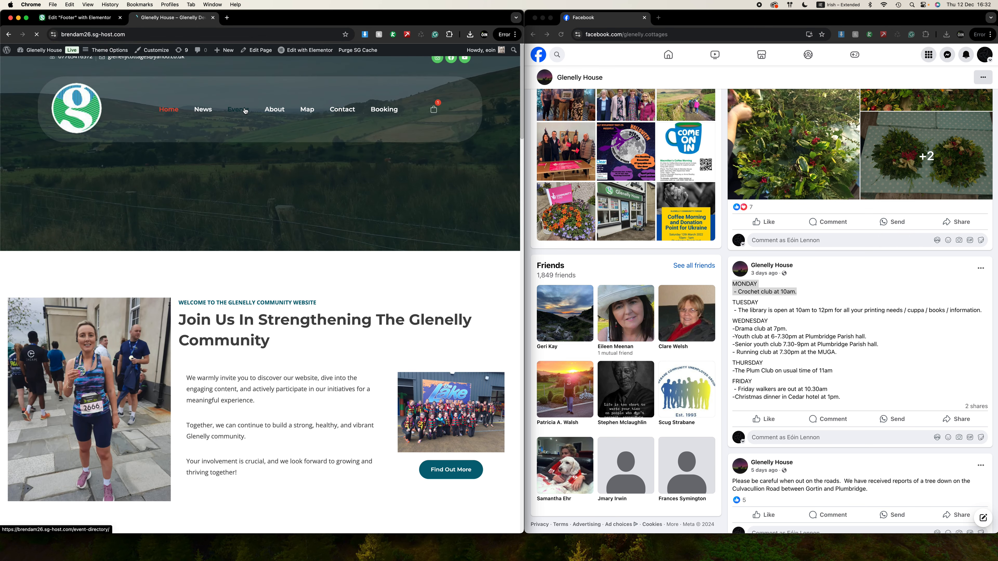
Check the Crochet club entries on the live Events page for December 2024 and January 2025
{"action": "left_click", "coordinate": [246, 110]}
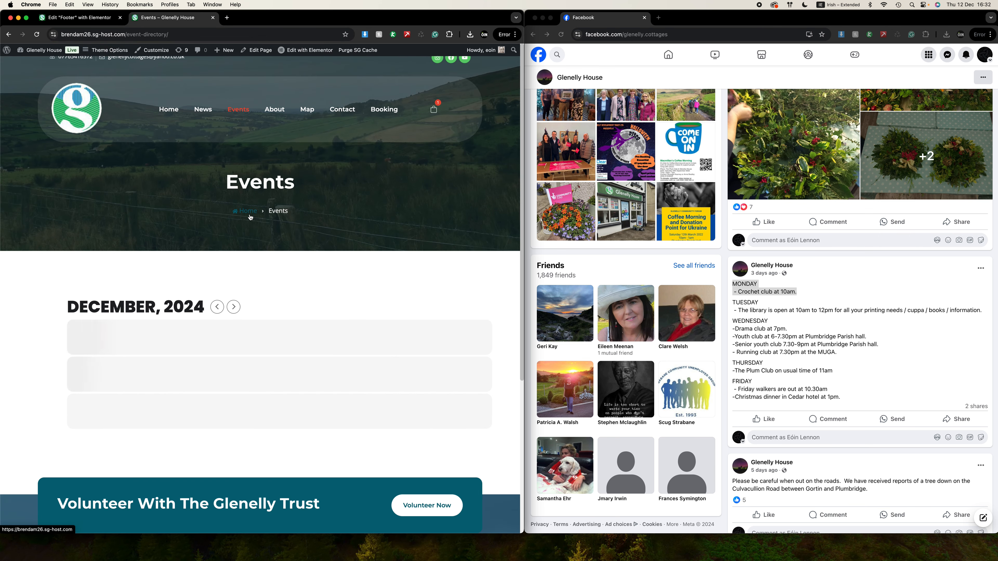
{"action": "scroll", "coordinate": [172, 236], "scroll_direction": "down", "scroll_amount": 4}
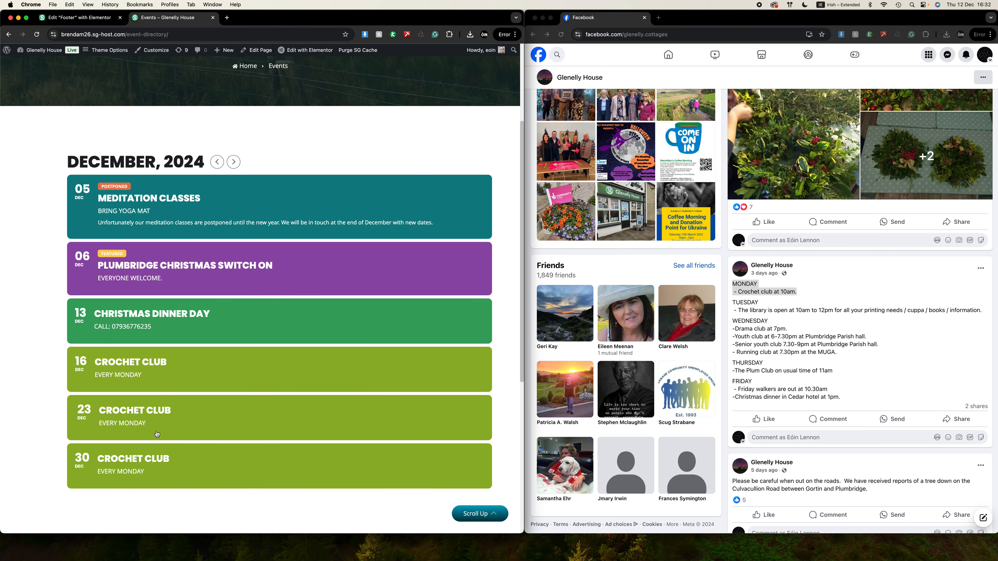
{"action": "left_click", "coordinate": [233, 161]}
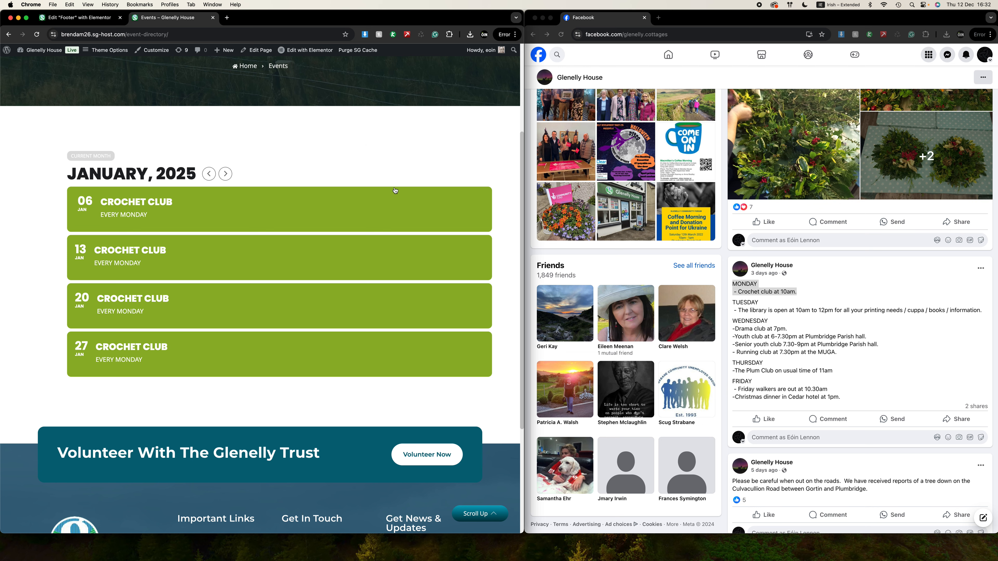
{"action": "scroll", "coordinate": [361, 143], "scroll_direction": "down", "scroll_amount": 4}
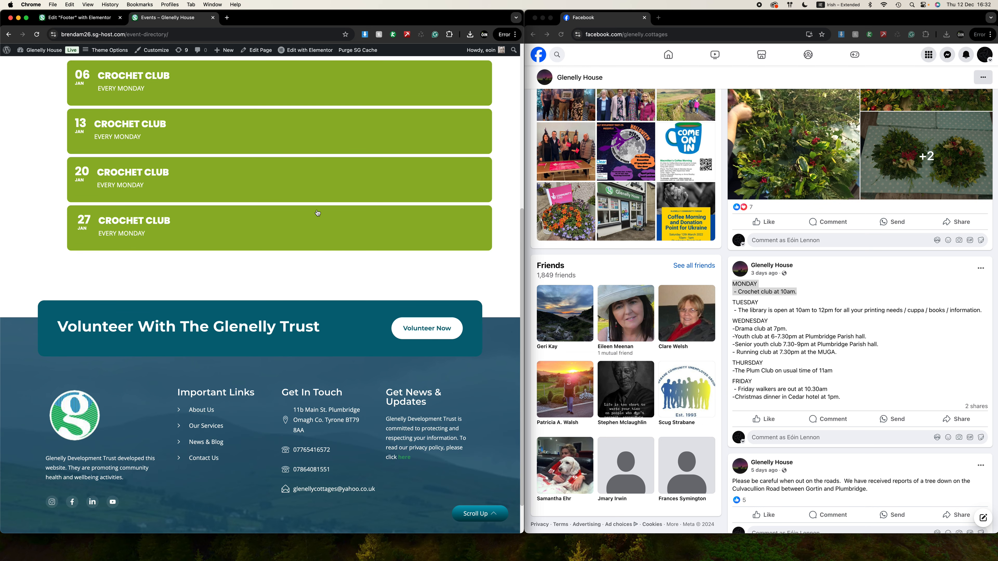
{"action": "scroll", "coordinate": [311, 220], "scroll_direction": "up", "scroll_amount": 8}
Go to the live About Us page and open it for editing with Elementor
{"action": "left_click", "coordinate": [278, 116]}
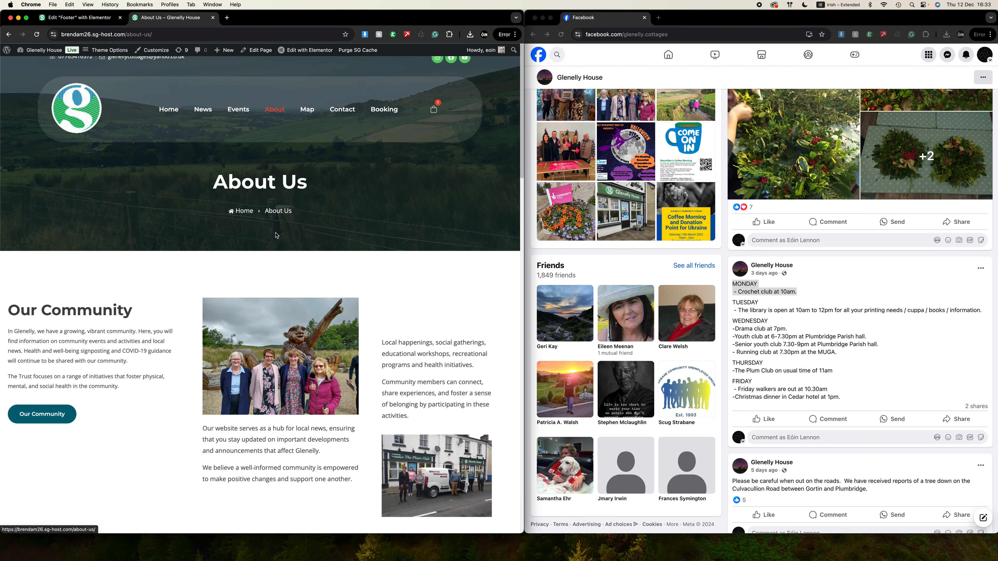
{"action": "scroll", "coordinate": [349, 290], "scroll_direction": "down", "scroll_amount": 5}
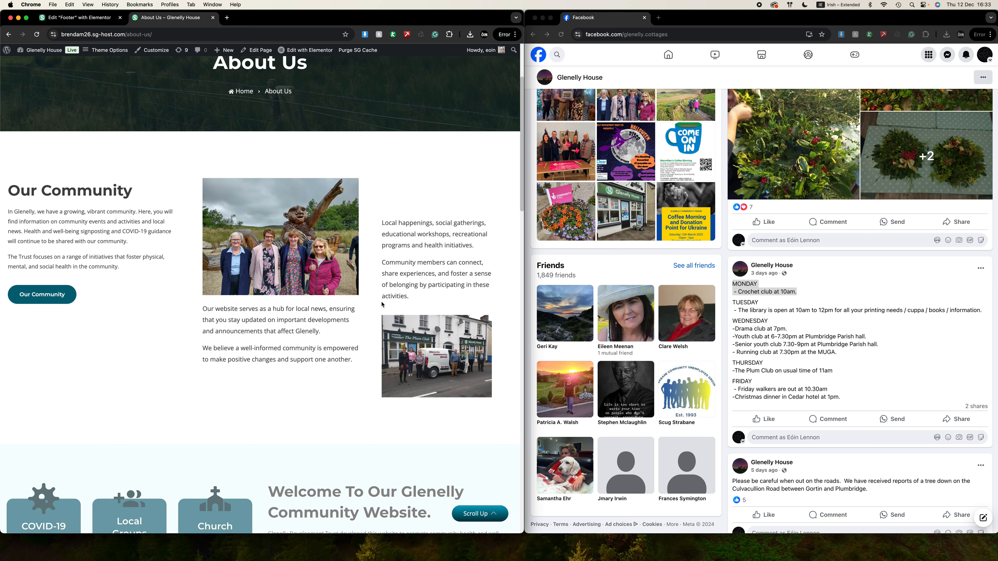
{"action": "scroll", "coordinate": [369, 187], "scroll_direction": "up", "scroll_amount": 4}
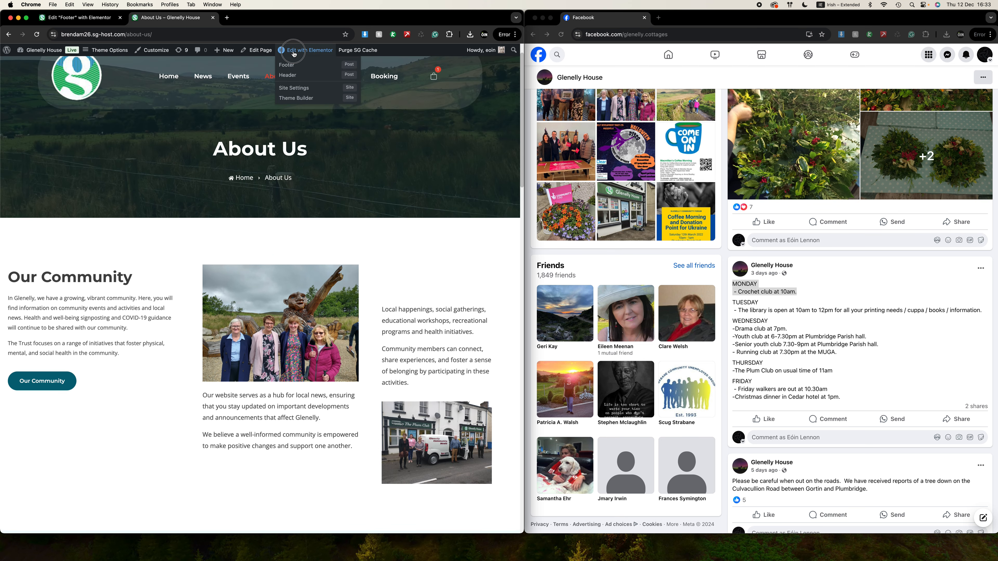
{"action": "left_click", "coordinate": [311, 55]}
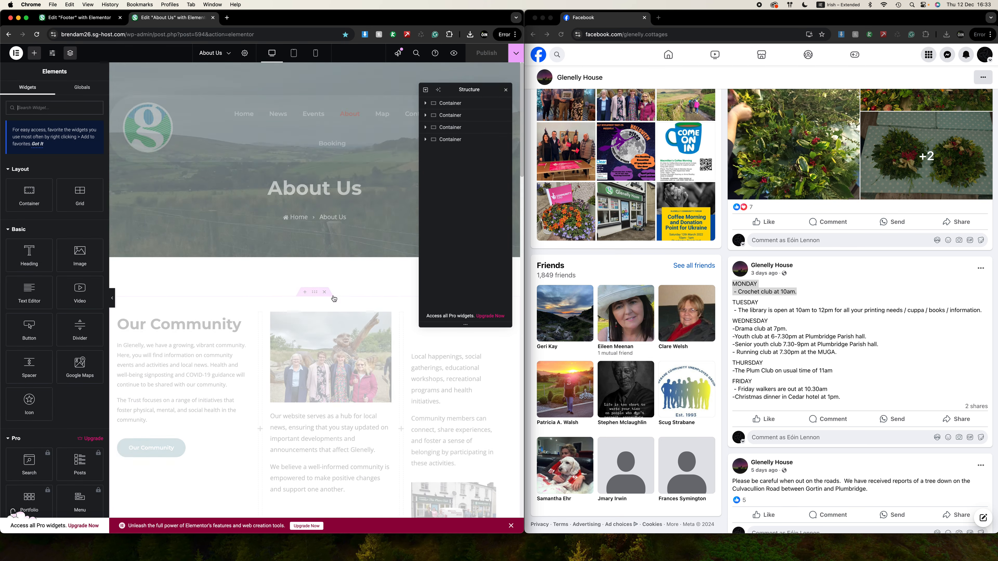
Make the "We believe a well-informed community" paragraph under the group photo bold and italic, and save the page
{"action": "scroll", "coordinate": [335, 300], "scroll_direction": "down", "scroll_amount": 1}
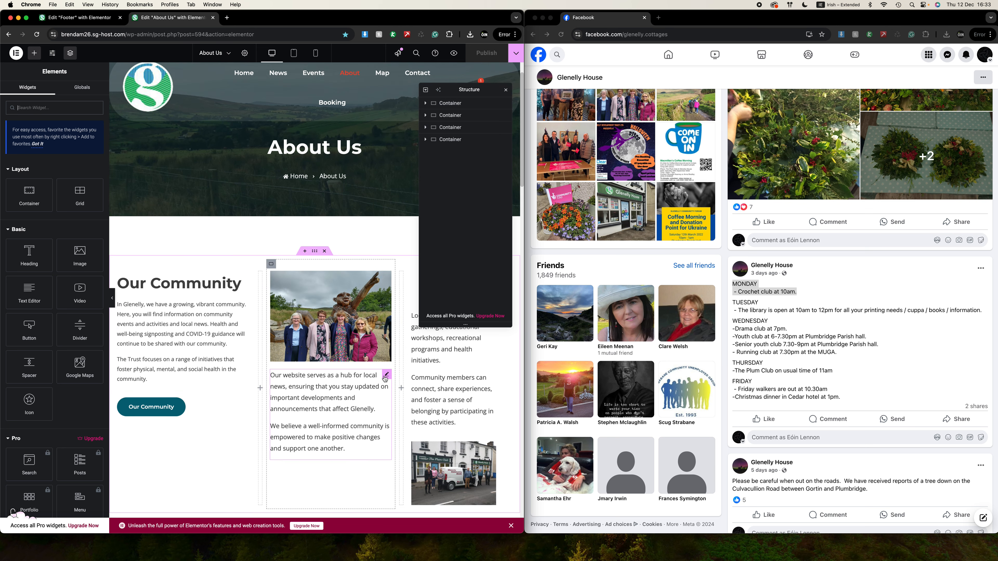
{"action": "left_click", "coordinate": [385, 377]}
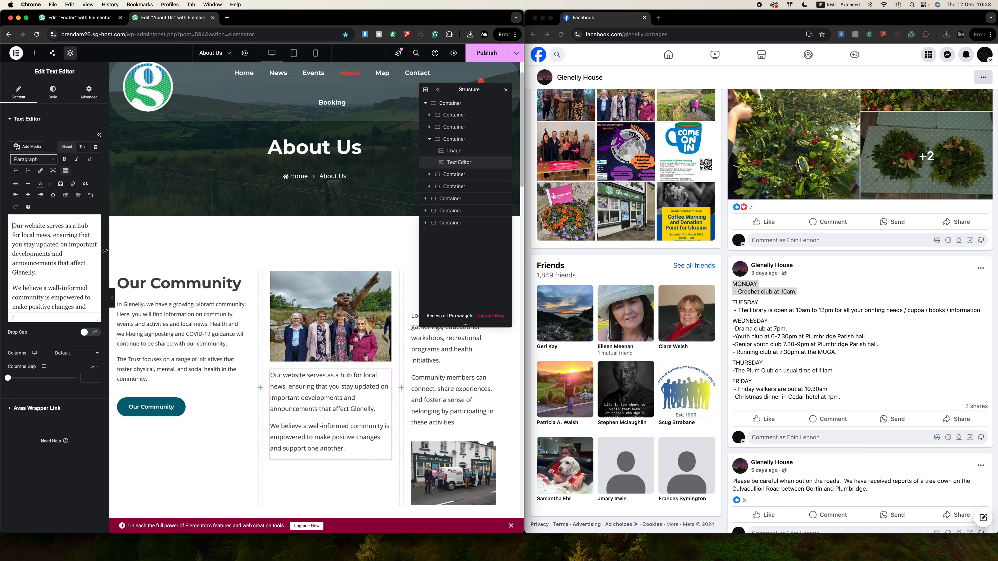
{"action": "left_click", "coordinate": [48, 262]}
{"action": "scroll", "coordinate": [50, 271], "scroll_direction": "down", "scroll_amount": 1}
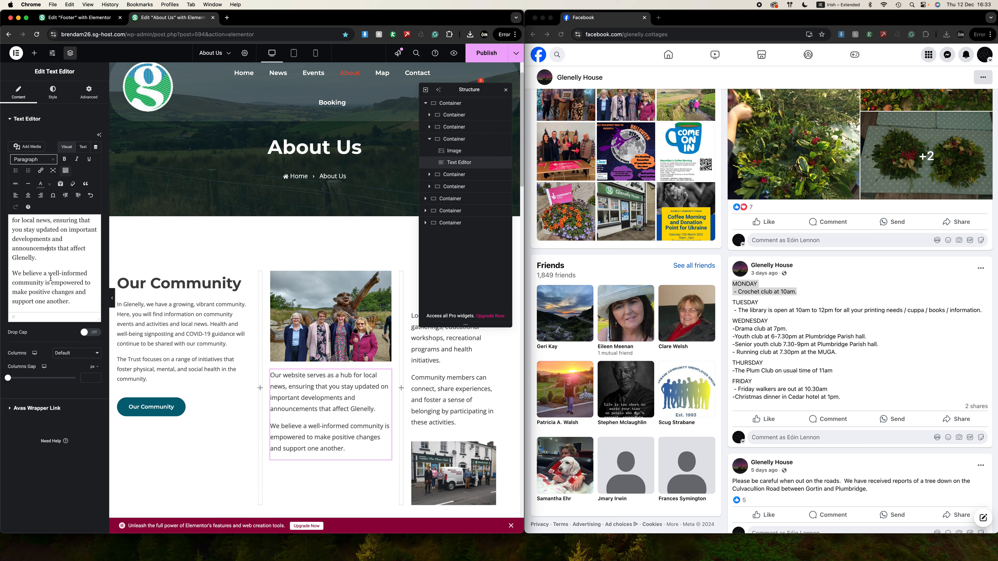
{"action": "left_click_drag", "start_coordinate": [81, 301], "coordinate": [15, 274]}
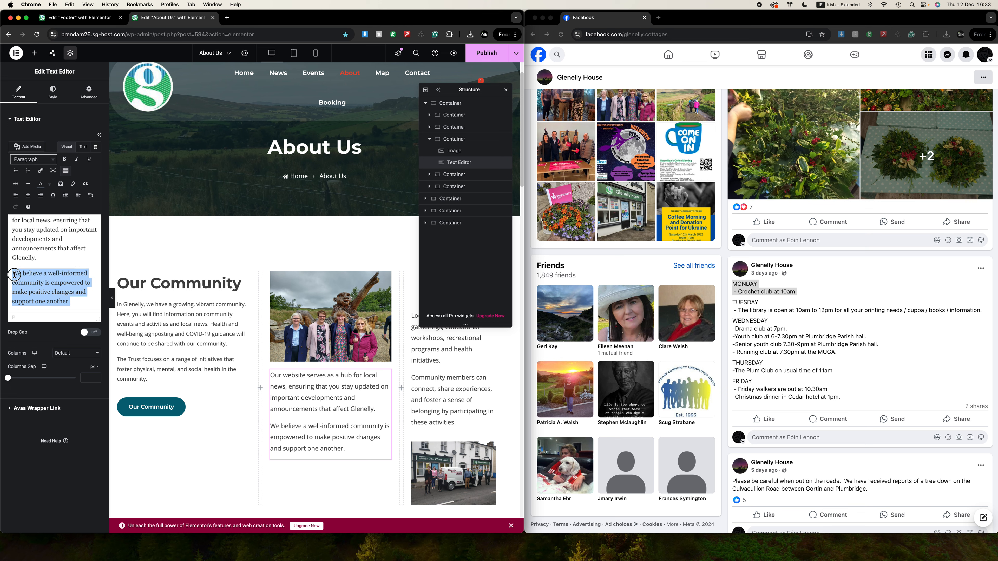
{"action": "left_click_drag", "start_coordinate": [85, 309], "coordinate": [12, 274]}
{"action": "left_click", "coordinate": [42, 280]}
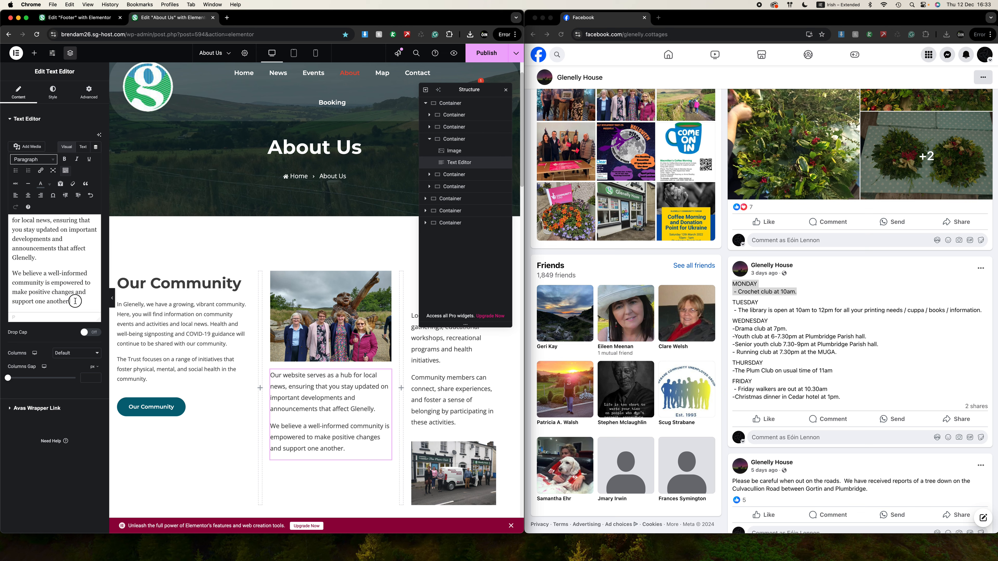
{"action": "left_click_drag", "start_coordinate": [80, 302], "coordinate": [14, 272]}
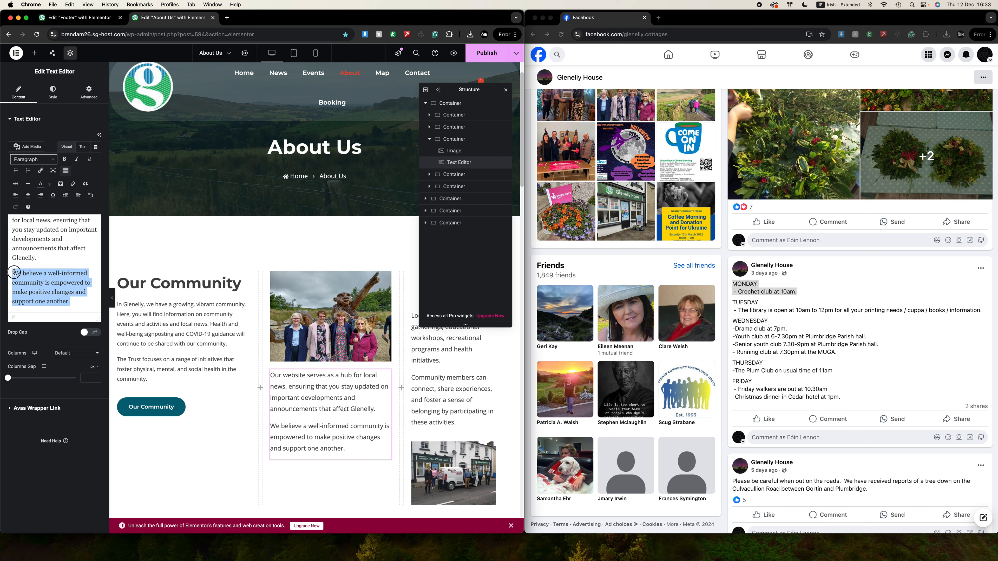
{"action": "left_click", "coordinate": [64, 159]}
{"action": "left_click", "coordinate": [76, 160]}
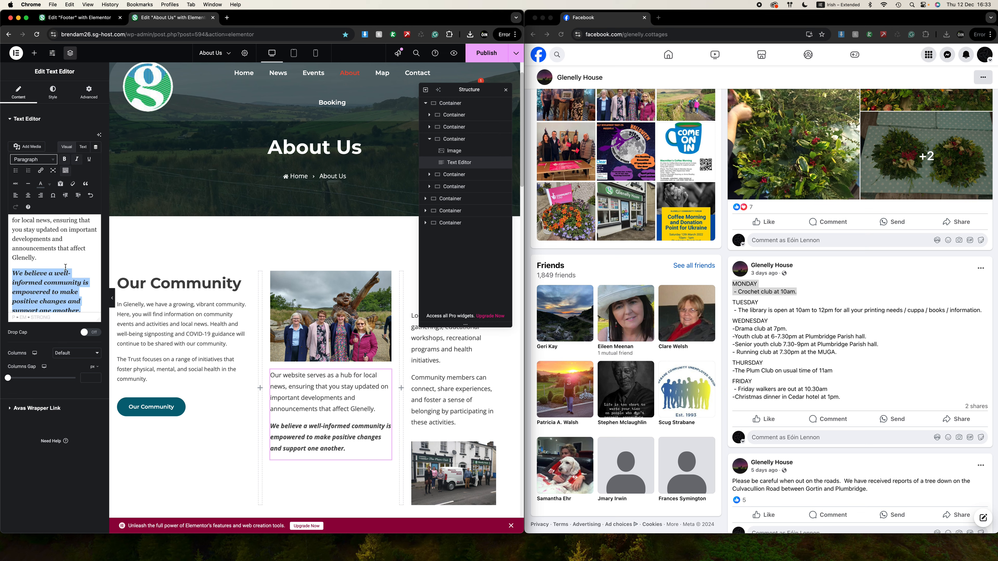
{"action": "key", "text": "super+s"}
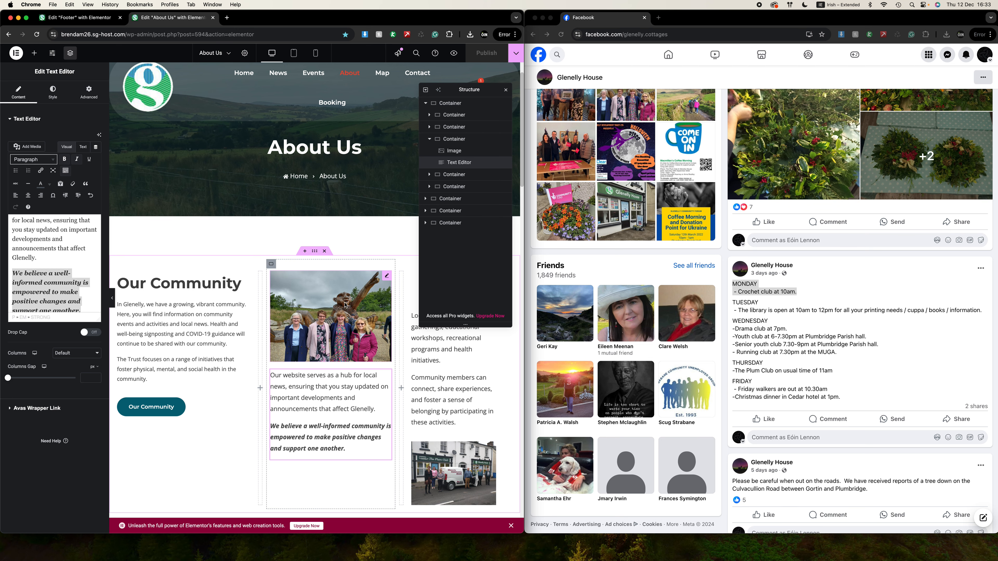
Bold the opening sentence of the Local Groups text, ending "essential health resources.", and split it off as its own paragraph
{"action": "scroll", "coordinate": [345, 304], "scroll_direction": "down", "scroll_amount": 10}
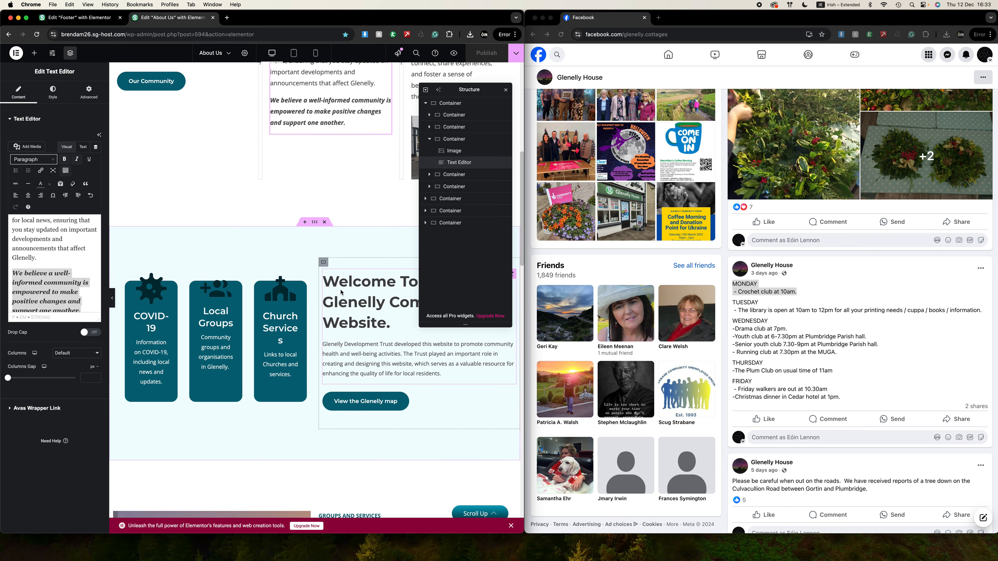
{"action": "scroll", "coordinate": [341, 292], "scroll_direction": "down", "scroll_amount": 10}
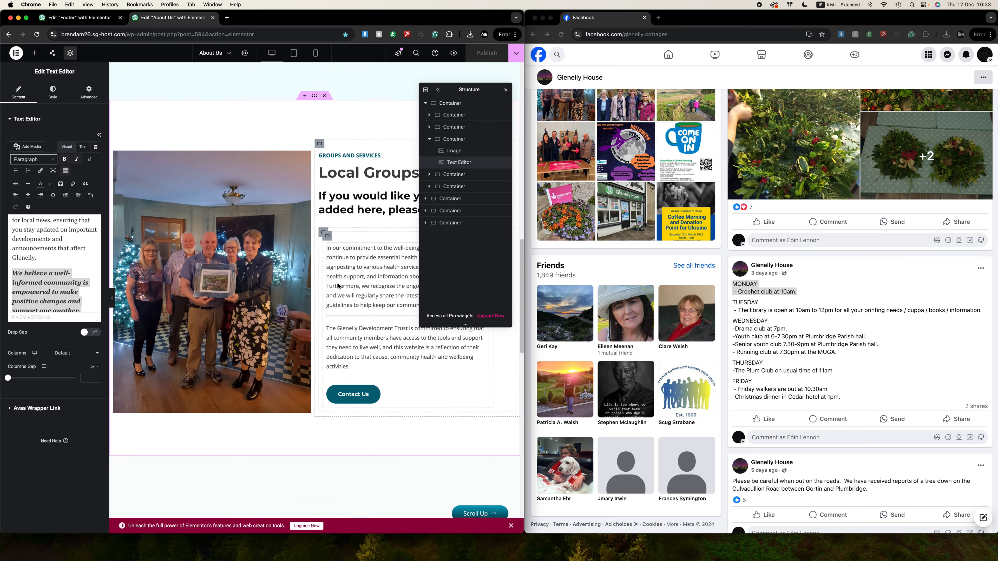
{"action": "scroll", "coordinate": [342, 291], "scroll_direction": "down", "scroll_amount": 9}
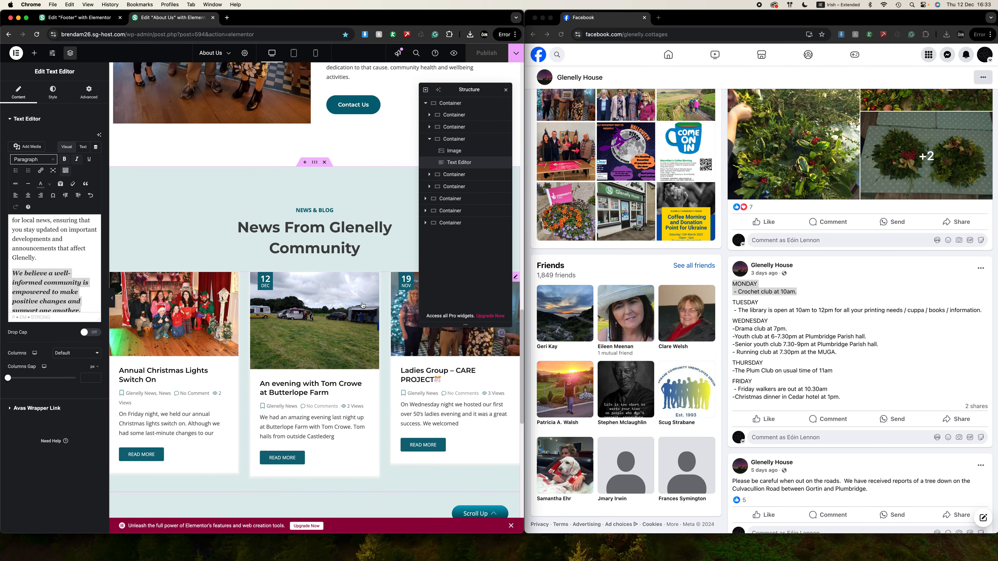
{"action": "scroll", "coordinate": [260, 285], "scroll_direction": "down", "scroll_amount": 9}
{"action": "scroll", "coordinate": [262, 293], "scroll_direction": "up", "scroll_amount": 14}
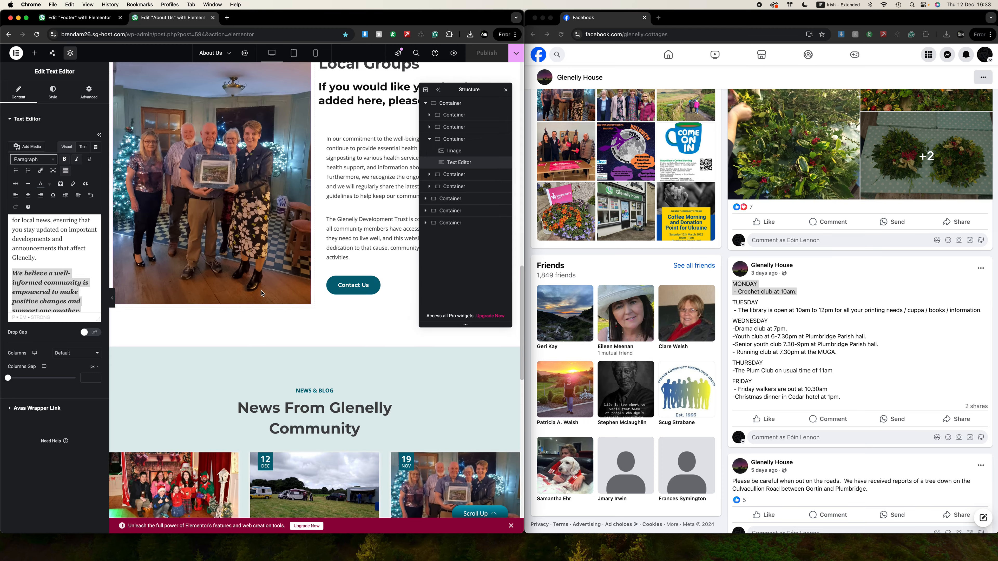
{"action": "scroll", "coordinate": [262, 293], "scroll_direction": "up", "scroll_amount": 6}
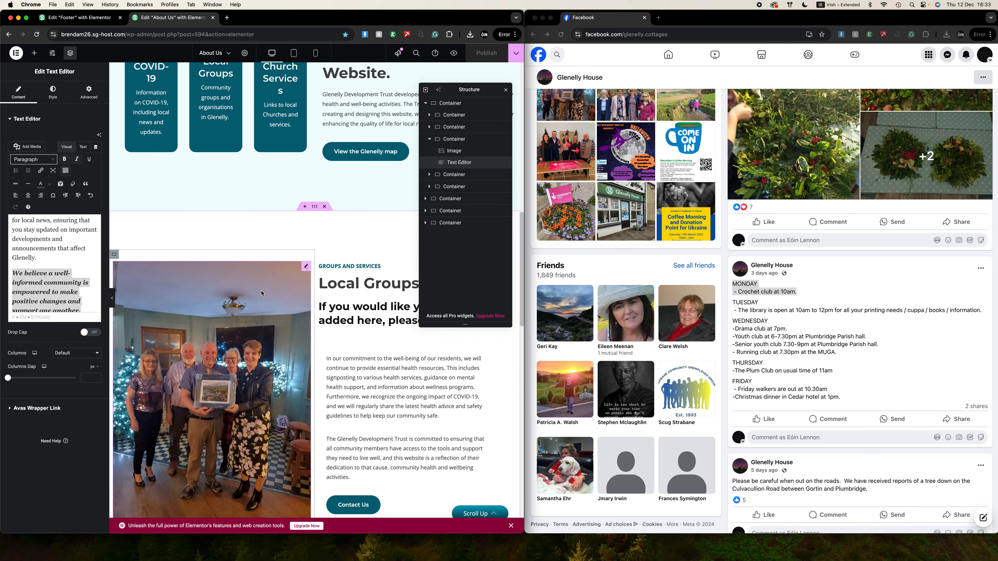
{"action": "left_click", "coordinate": [406, 377]}
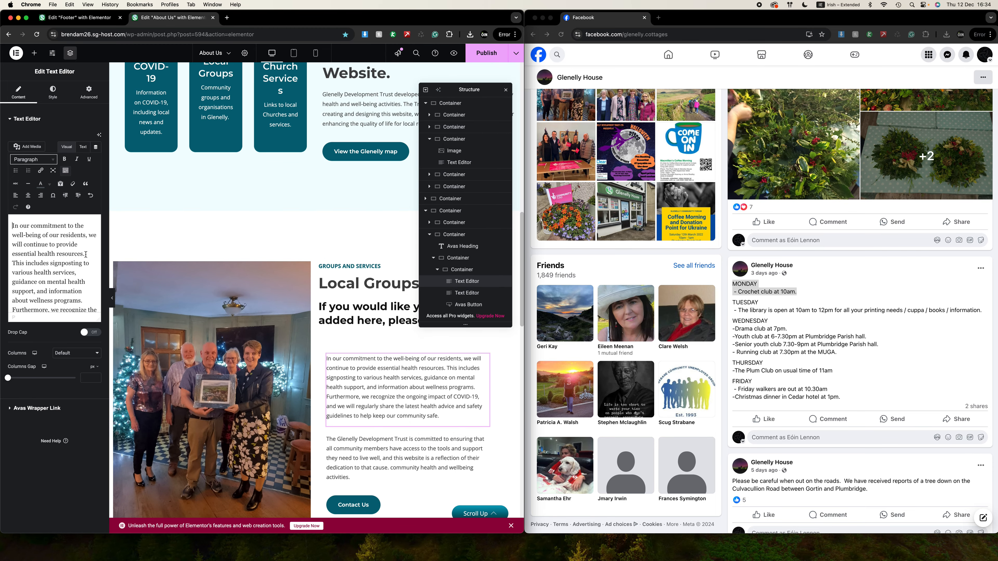
{"action": "left_click_drag", "start_coordinate": [85, 253], "coordinate": [2, 231]}
{"action": "left_click_drag", "start_coordinate": [85, 253], "coordinate": [11, 225]}
{"action": "left_click", "coordinate": [65, 159]}
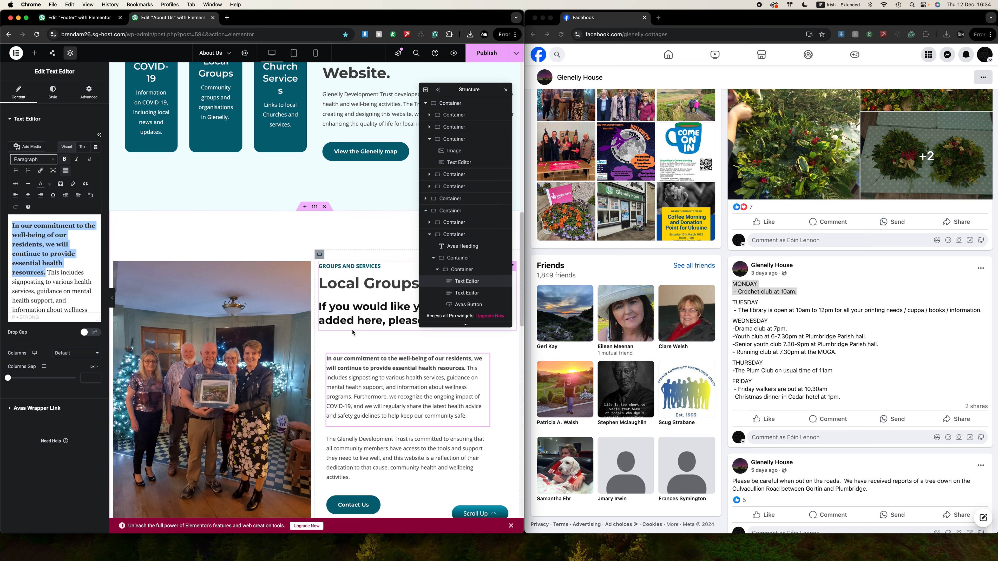
{"action": "left_click", "coordinate": [48, 272]}
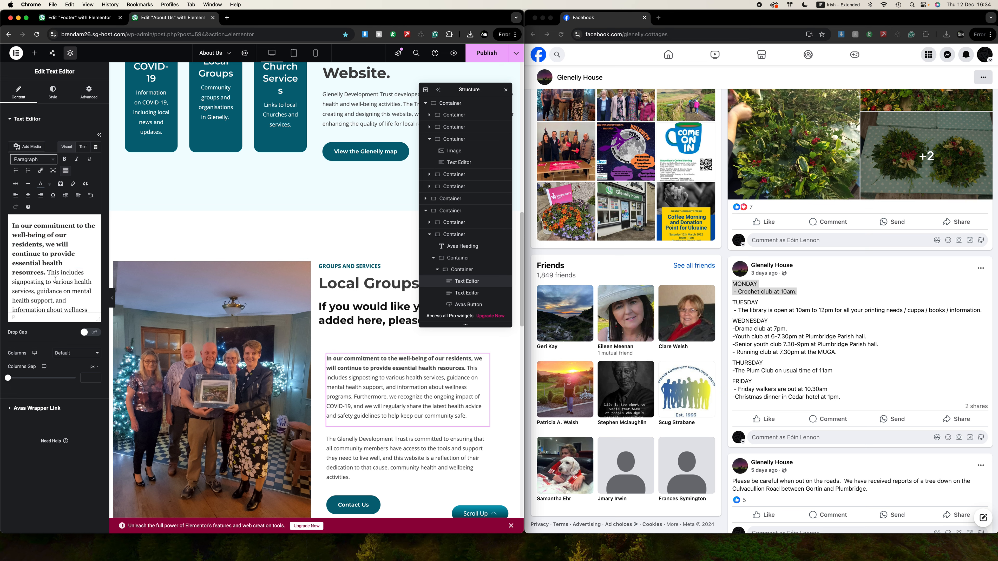
{"action": "key", "text": "Return"}
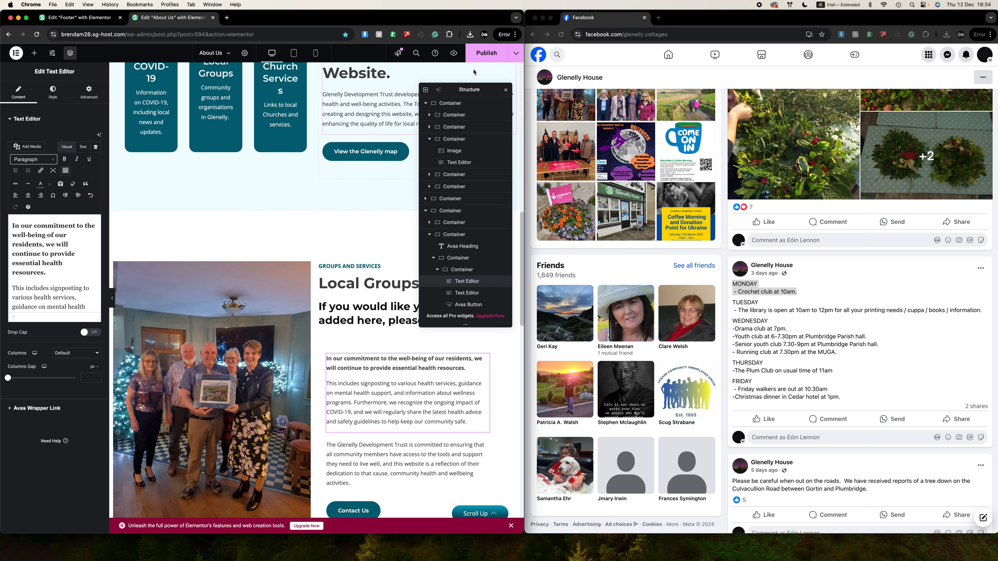
Publish the About Us changes and check both reformatted passages on the live page
{"action": "left_click", "coordinate": [488, 56]}
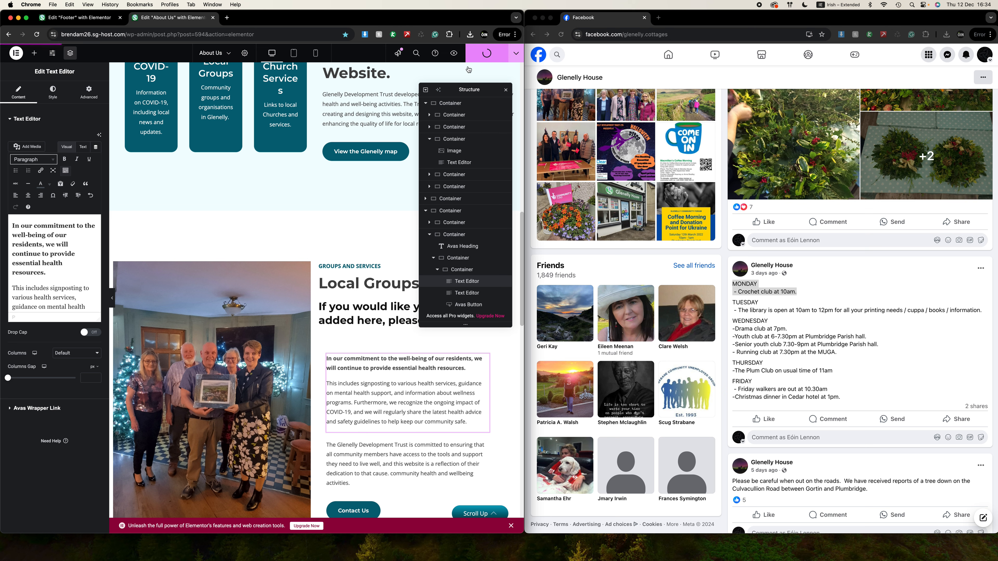
{"action": "left_click", "coordinate": [516, 58]}
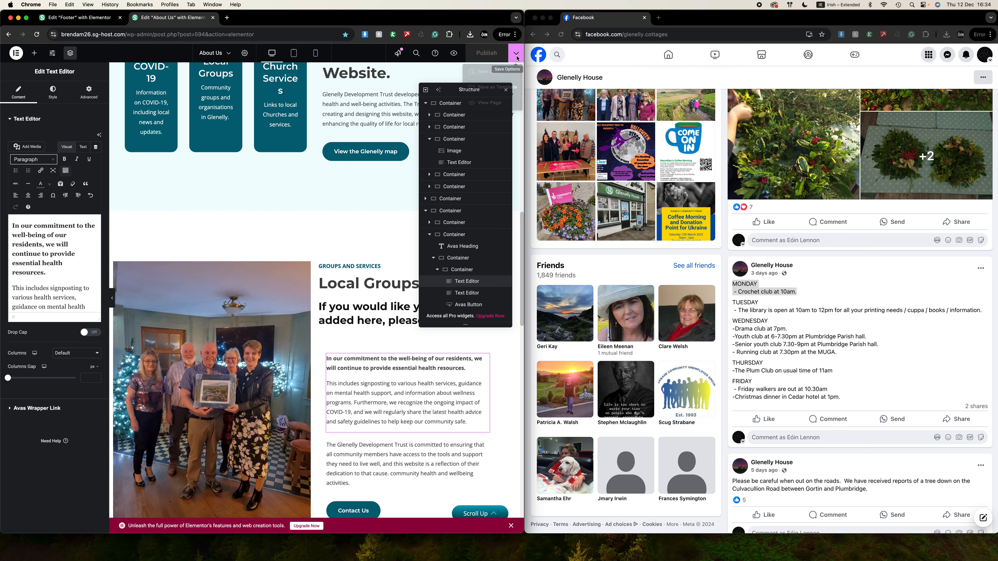
{"action": "left_click", "coordinate": [501, 102]}
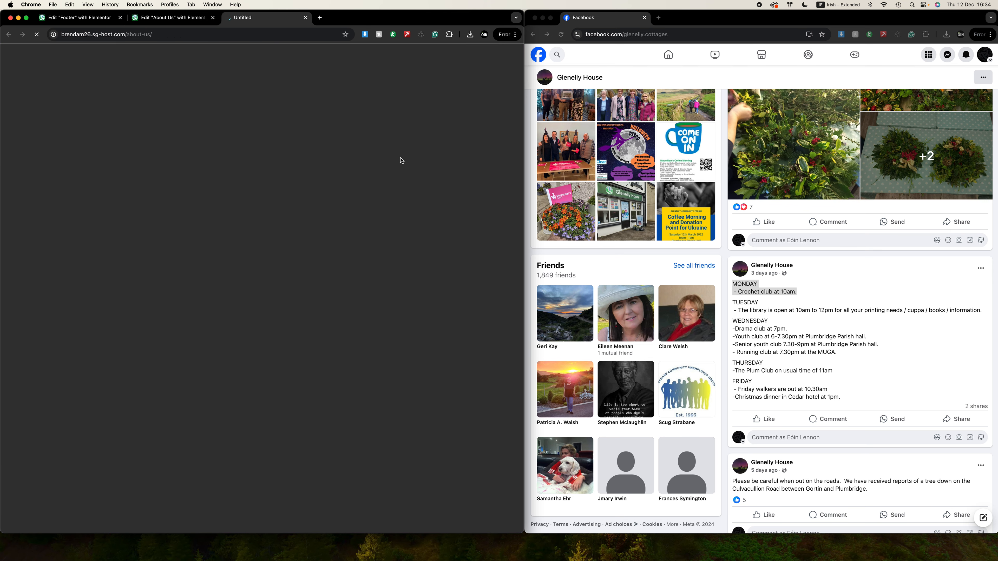
{"action": "scroll", "coordinate": [314, 250], "scroll_direction": "down", "scroll_amount": 5}
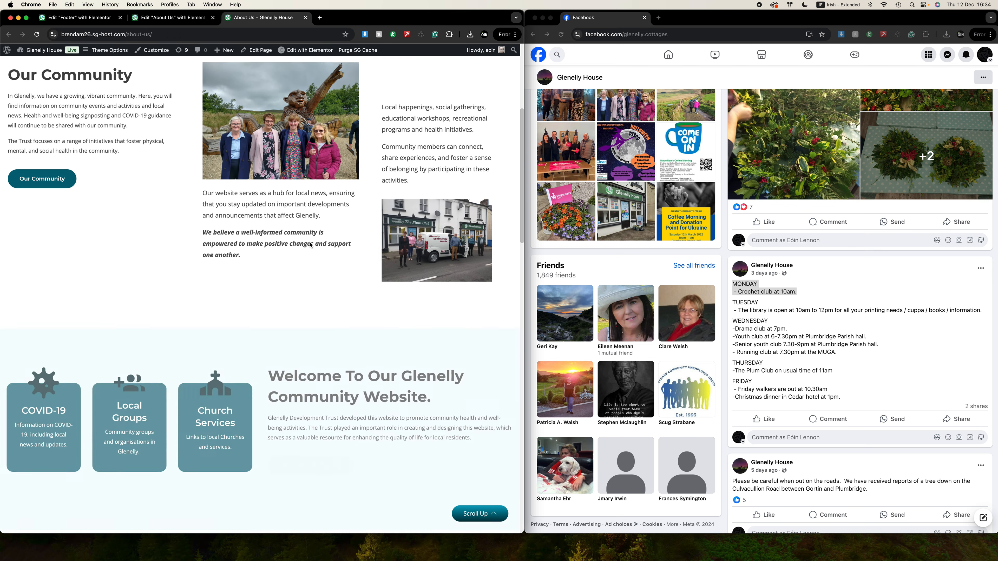
{"action": "scroll", "coordinate": [310, 245], "scroll_direction": "down", "scroll_amount": 10}
{"action": "left_click_drag", "start_coordinate": [367, 255], "coordinate": [302, 241]}
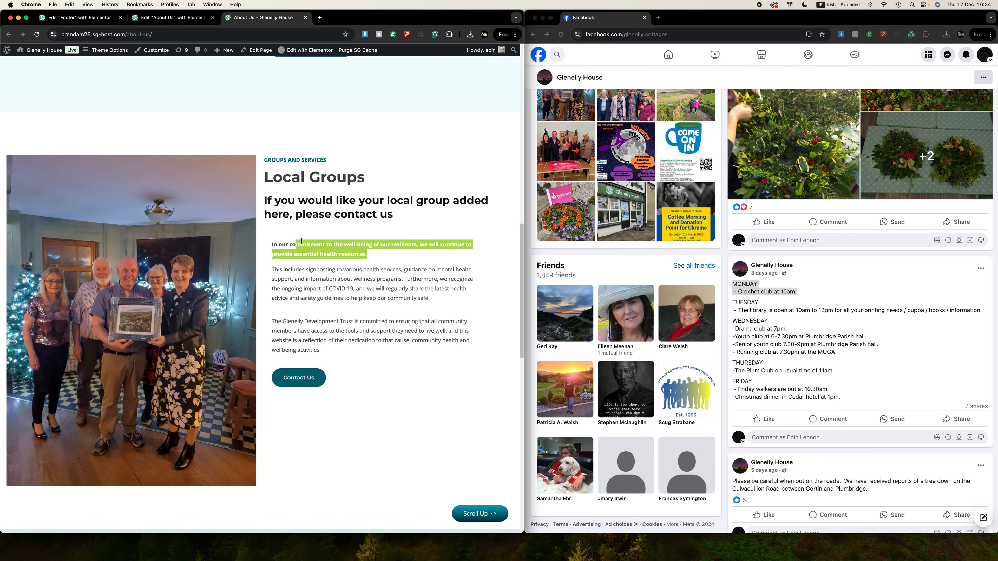
{"action": "scroll", "coordinate": [302, 241], "scroll_direction": "up", "scroll_amount": 10}
{"action": "left_click_drag", "start_coordinate": [240, 313], "coordinate": [217, 294]}
{"action": "left_click", "coordinate": [217, 293]}
{"action": "scroll", "coordinate": [354, 140], "scroll_direction": "up", "scroll_amount": 5}
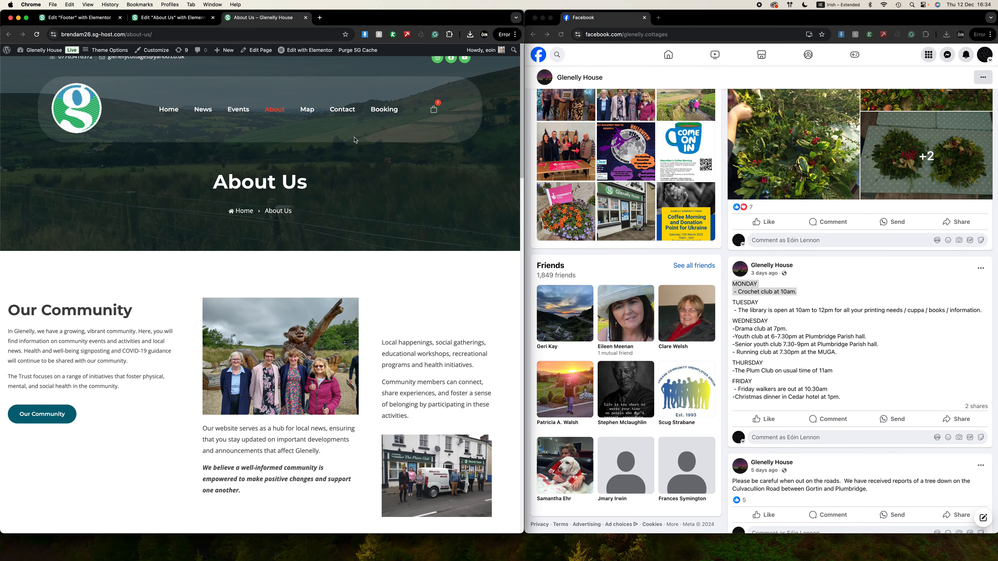
View the live Map page and look around the area of the marked locations
{"action": "left_click", "coordinate": [315, 113]}
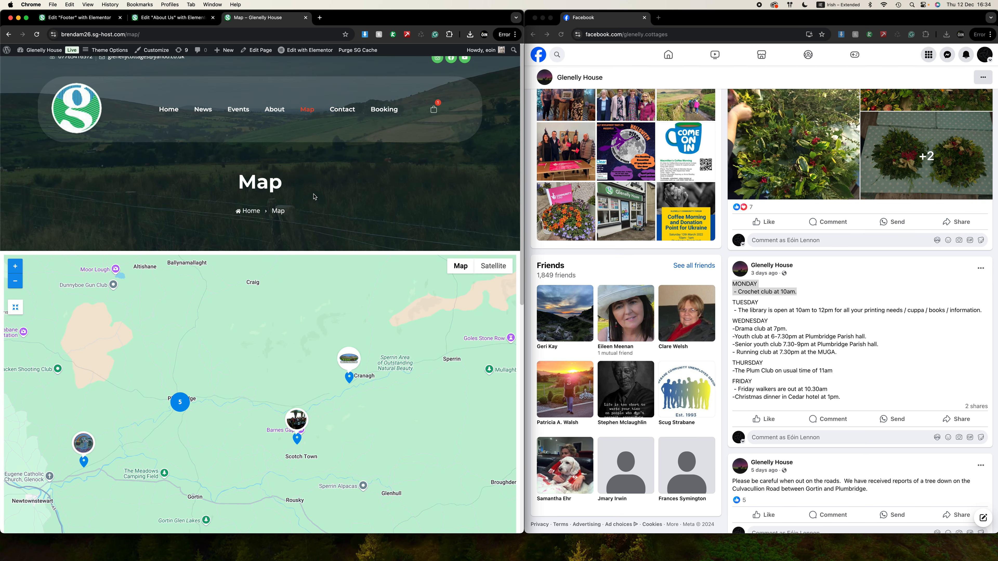
{"action": "scroll", "coordinate": [315, 196], "scroll_direction": "down", "scroll_amount": 3}
{"action": "left_click_drag", "start_coordinate": [244, 314], "coordinate": [313, 276]}
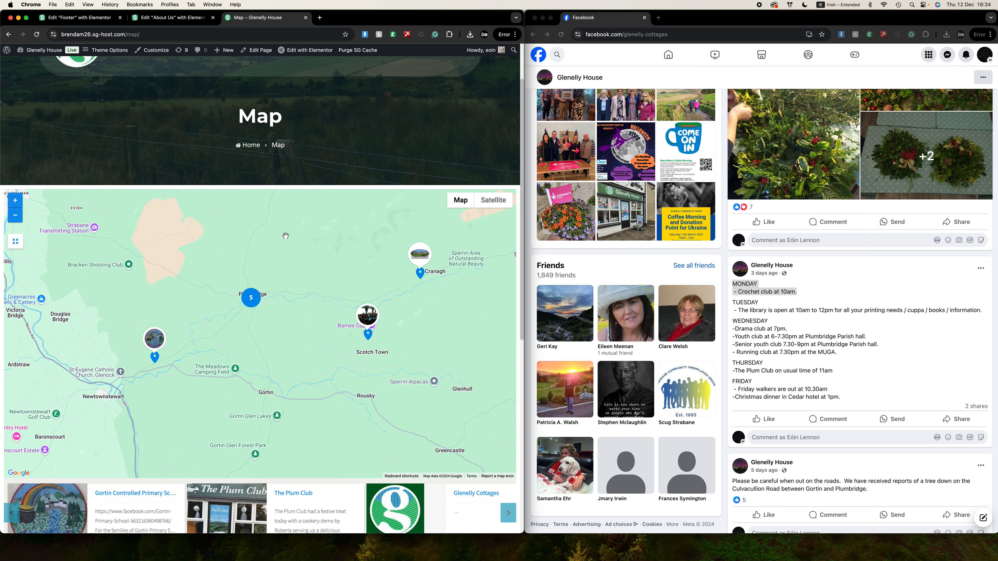
Add a new case study from the site's dashboard and title it "My New Location"
{"action": "mouse_move", "coordinate": [227, 50]}
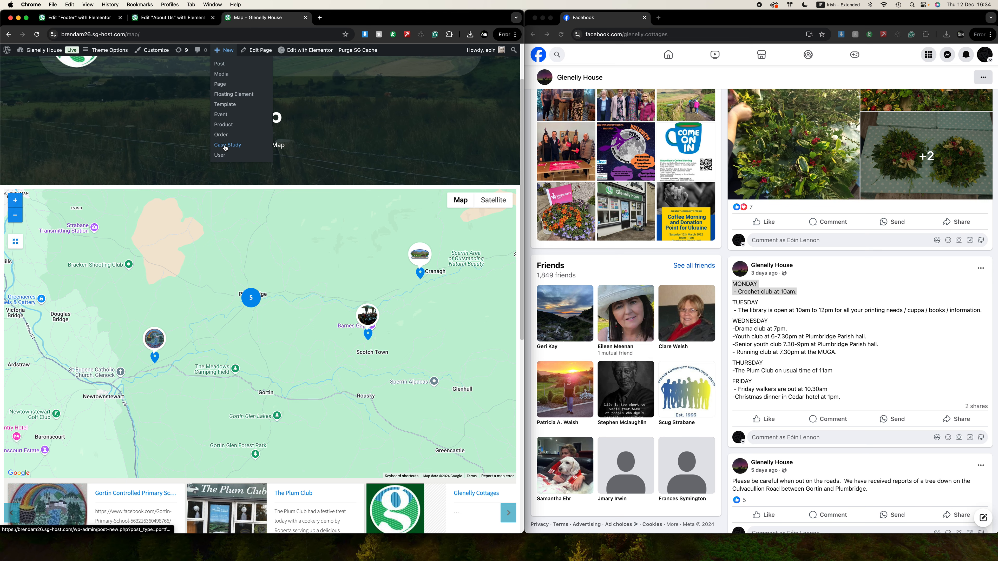
{"action": "mouse_move", "coordinate": [39, 50]}
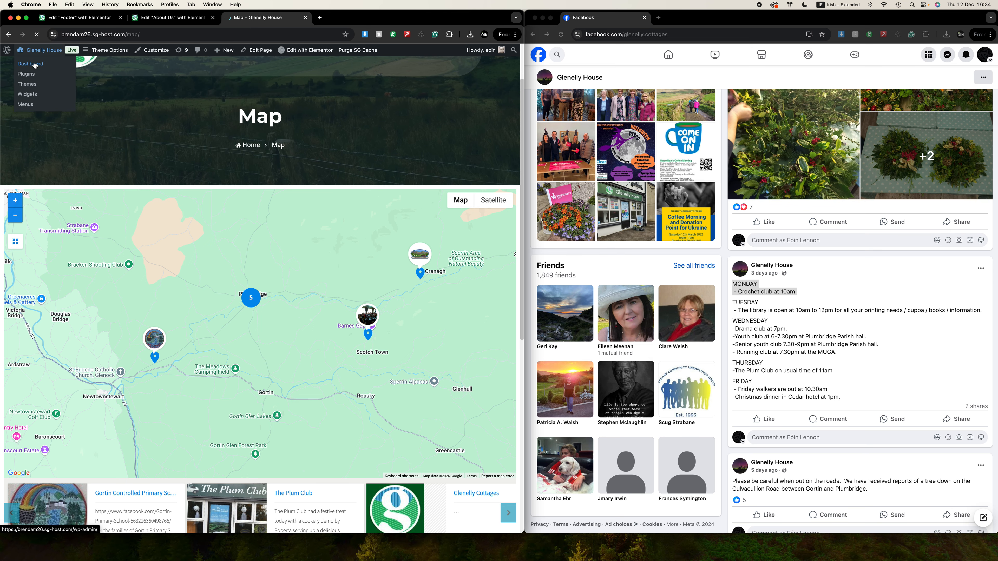
{"action": "left_click", "coordinate": [34, 65]}
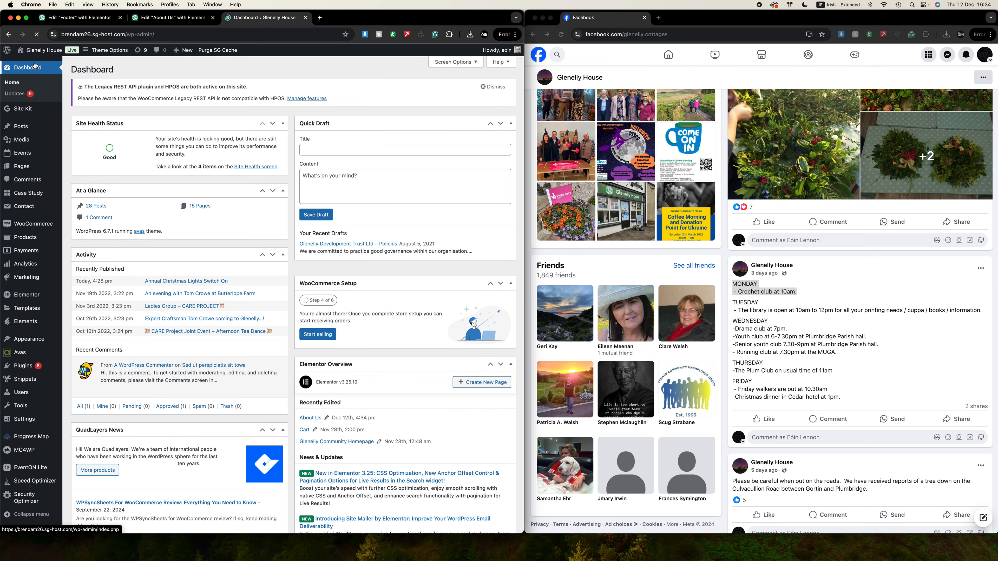
{"action": "left_click", "coordinate": [36, 196]}
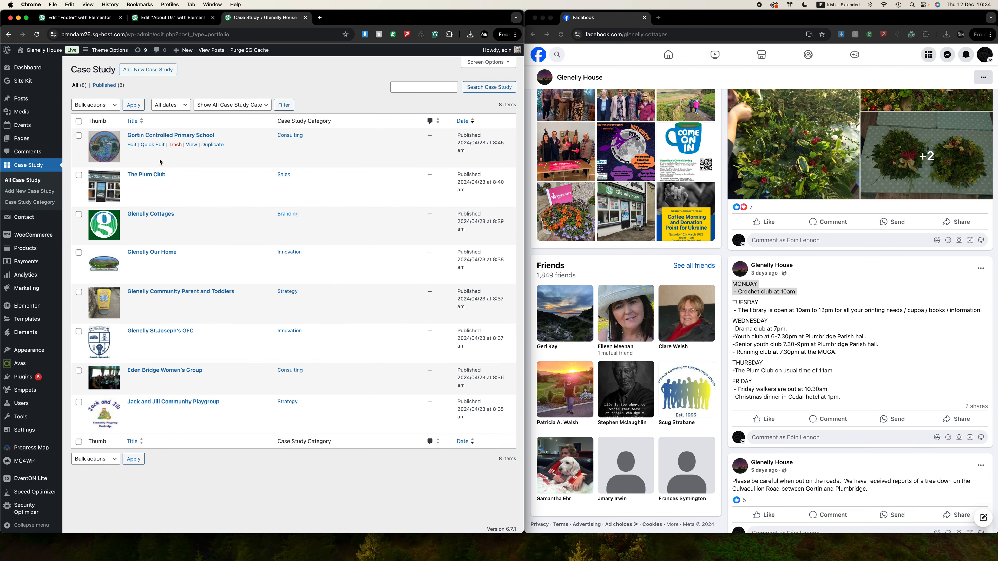
{"action": "left_click", "coordinate": [144, 75]}
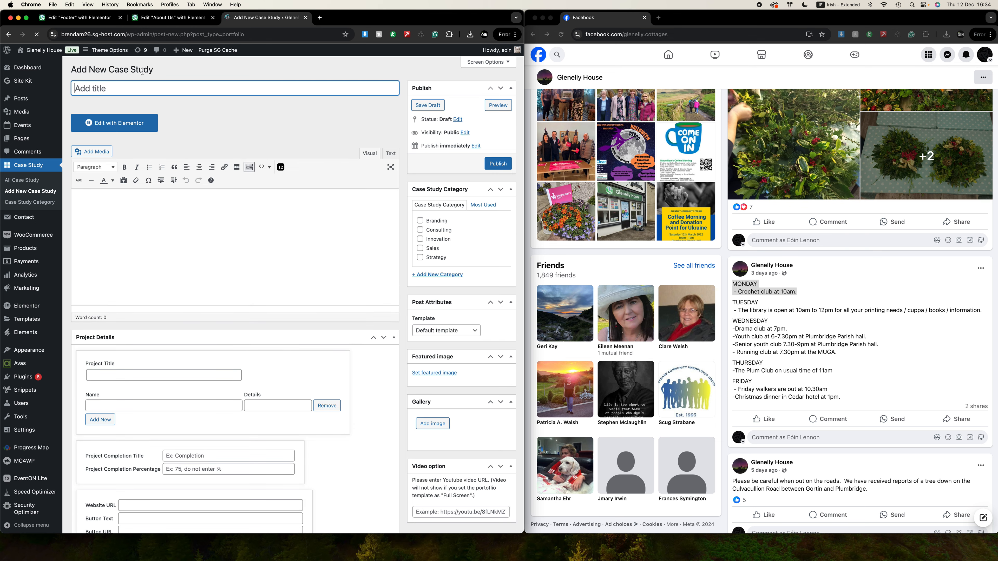
{"action": "type", "text": "My New Location"}
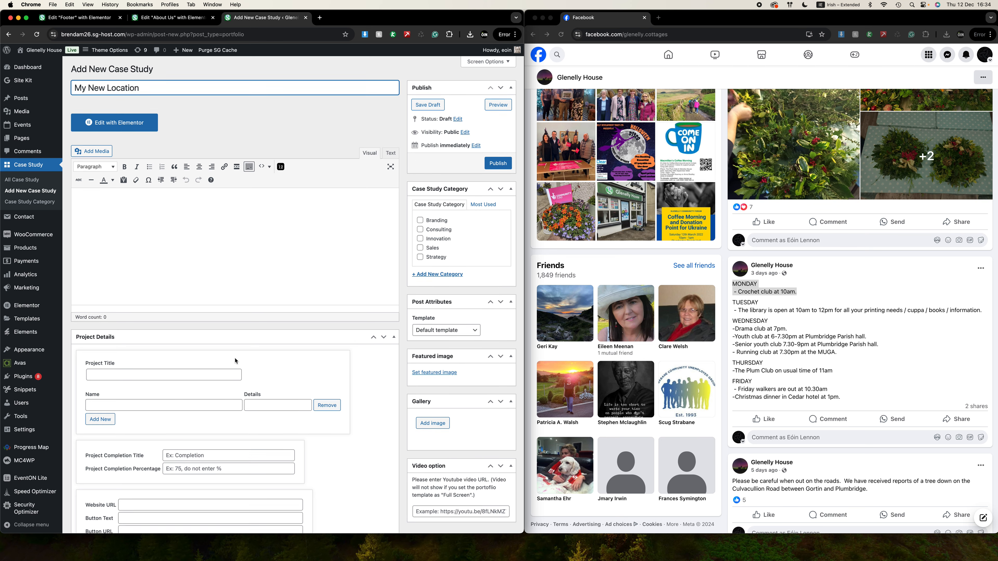
Search for the address "Glenelly Valley, Omagh, UK" in the case study's map location settings
{"action": "scroll", "coordinate": [237, 364], "scroll_direction": "down", "scroll_amount": 10}
{"action": "left_click", "coordinate": [259, 299]}
{"action": "type", "text": "glenelly"}
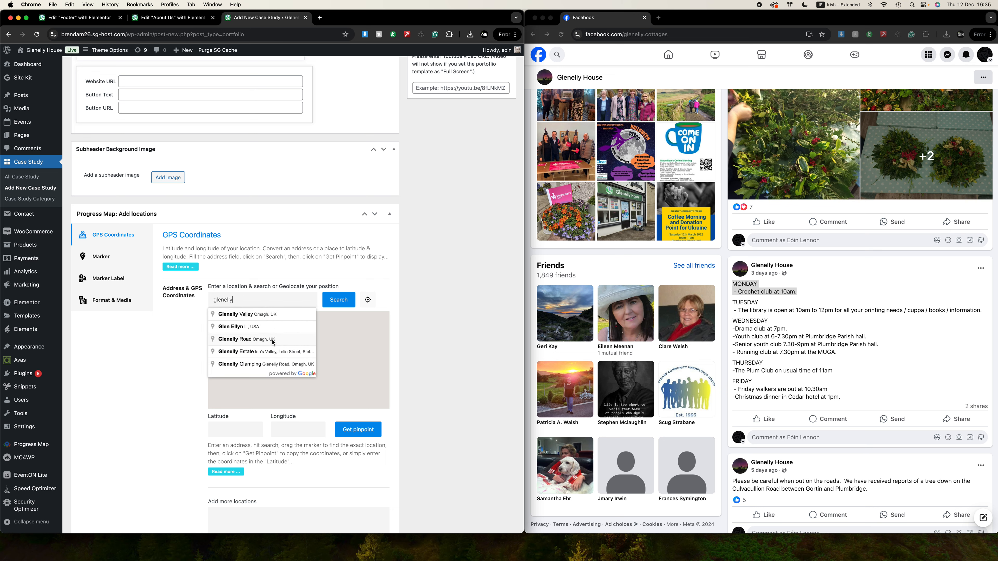
{"action": "left_click", "coordinate": [270, 315]}
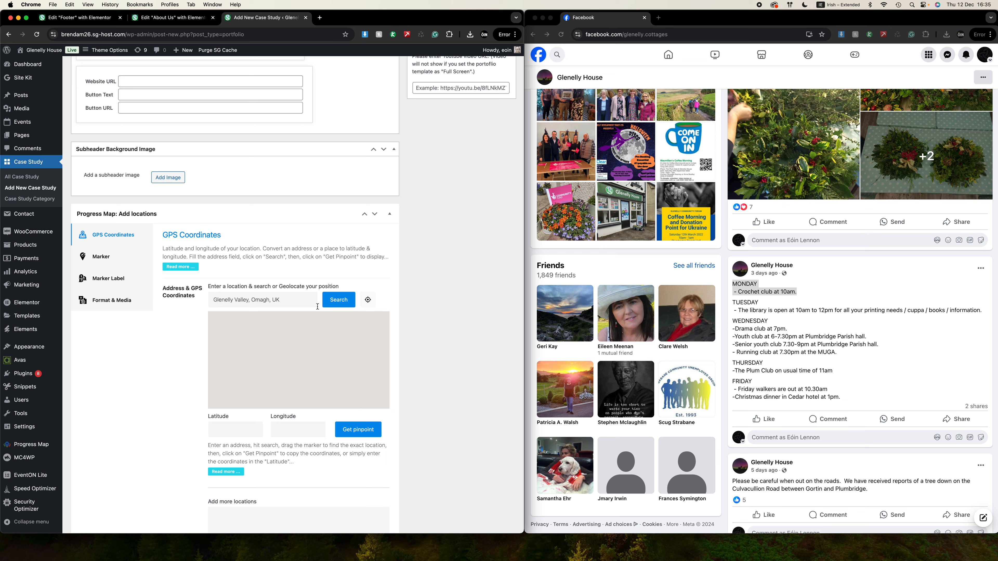
{"action": "left_click", "coordinate": [337, 300]}
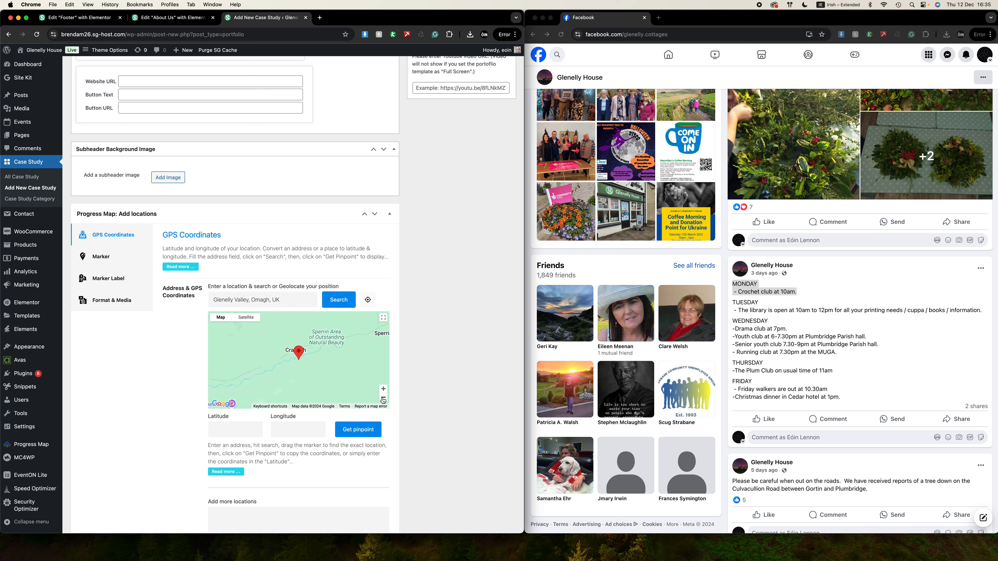
Position the map marker near the river just south of Cranagh and fill in the latitude and longitude from its pinpoint
{"action": "left_click", "coordinate": [384, 389]}
{"action": "left_click", "coordinate": [384, 389]}
{"action": "left_click", "coordinate": [384, 389]}
{"action": "mouse_move", "coordinate": [338, 359]}
{"action": "left_mouse_down"}
{"action": "mouse_move", "coordinate": [331, 341]}
{"action": "mouse_move", "coordinate": [283, 349]}
{"action": "mouse_move", "coordinate": [250, 378]}
{"action": "mouse_move", "coordinate": [214, 334]}
{"action": "mouse_move", "coordinate": [238, 358]}
{"action": "mouse_move", "coordinate": [265, 320]}
{"action": "mouse_move", "coordinate": [261, 343]}
{"action": "left_mouse_up"}
{"action": "left_click", "coordinate": [288, 381]}
{"action": "left_click", "coordinate": [357, 431]}
{"action": "scroll", "coordinate": [332, 360], "scroll_direction": "down", "scroll_amount": 1}
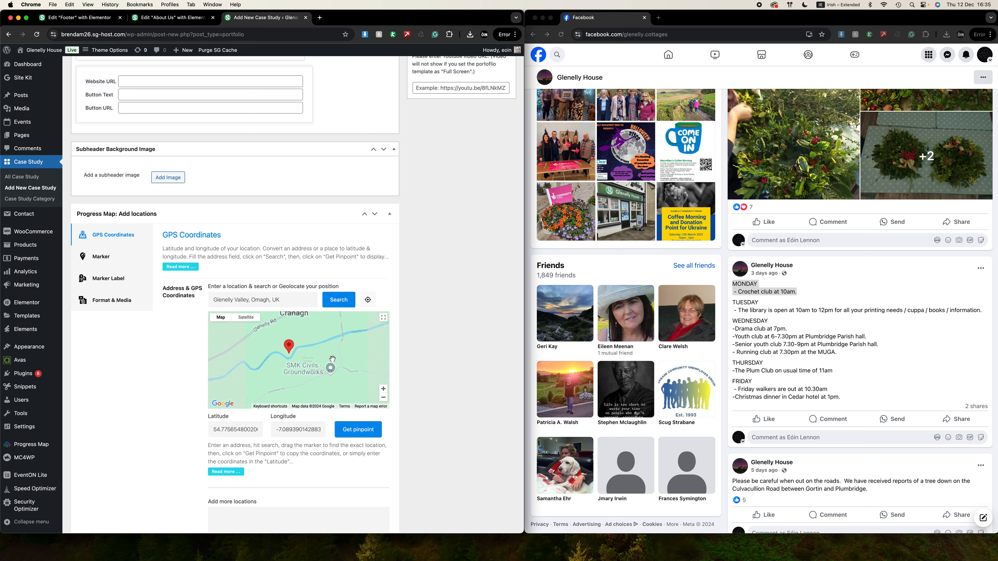
Review the new case study's content editor and project detail fields
{"action": "scroll", "coordinate": [626, 291], "scroll_direction": "up", "scroll_amount": 2}
{"action": "scroll", "coordinate": [282, 213], "scroll_direction": "up", "scroll_amount": 1}
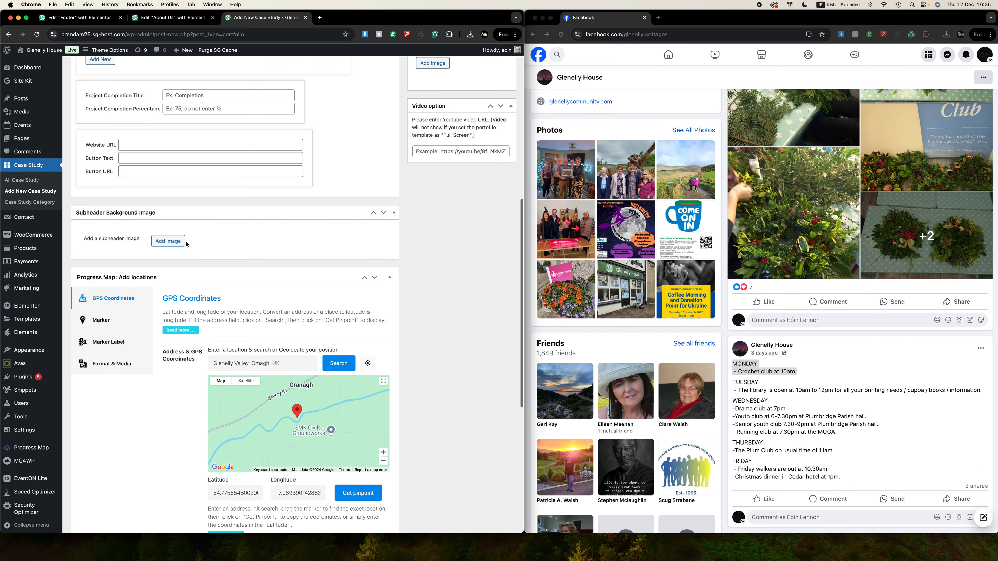
{"action": "scroll", "coordinate": [368, 230], "scroll_direction": "up", "scroll_amount": 5}
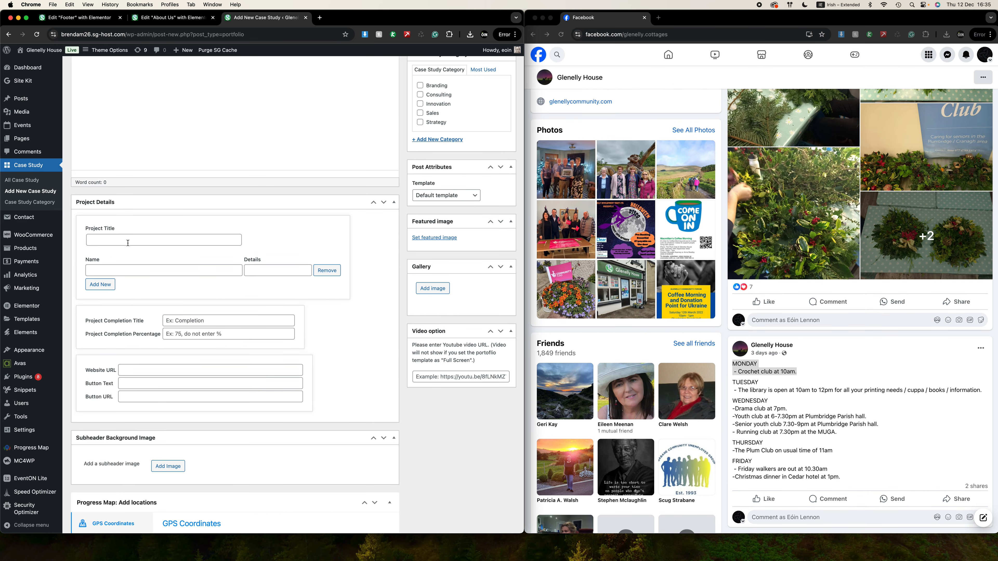
{"action": "scroll", "coordinate": [127, 239], "scroll_direction": "up", "scroll_amount": 2}
{"action": "left_click", "coordinate": [130, 232]}
{"action": "left_click", "coordinate": [143, 348]}
{"action": "left_click", "coordinate": [338, 248]}
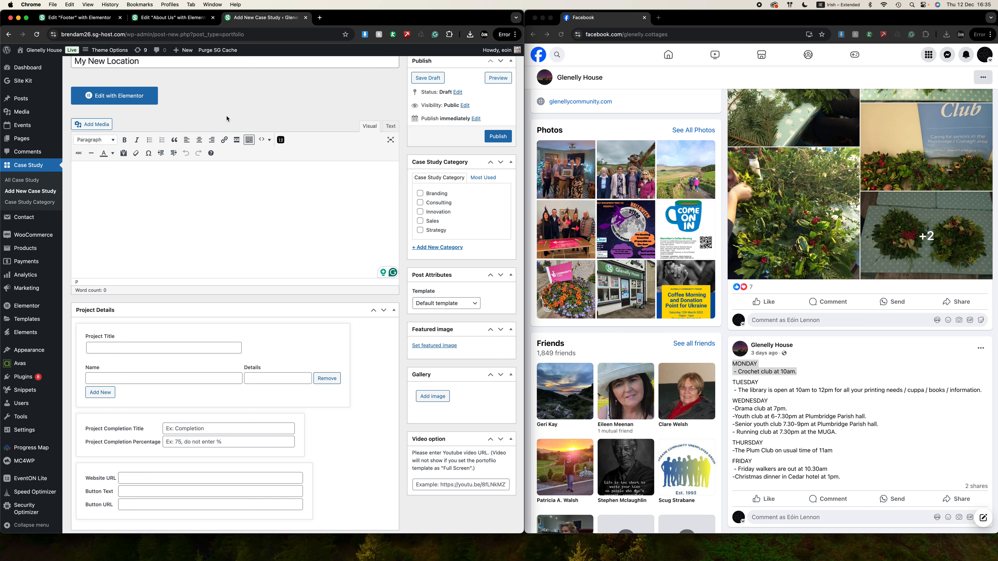
{"action": "scroll", "coordinate": [227, 119], "scroll_direction": "up", "scroll_amount": 2}
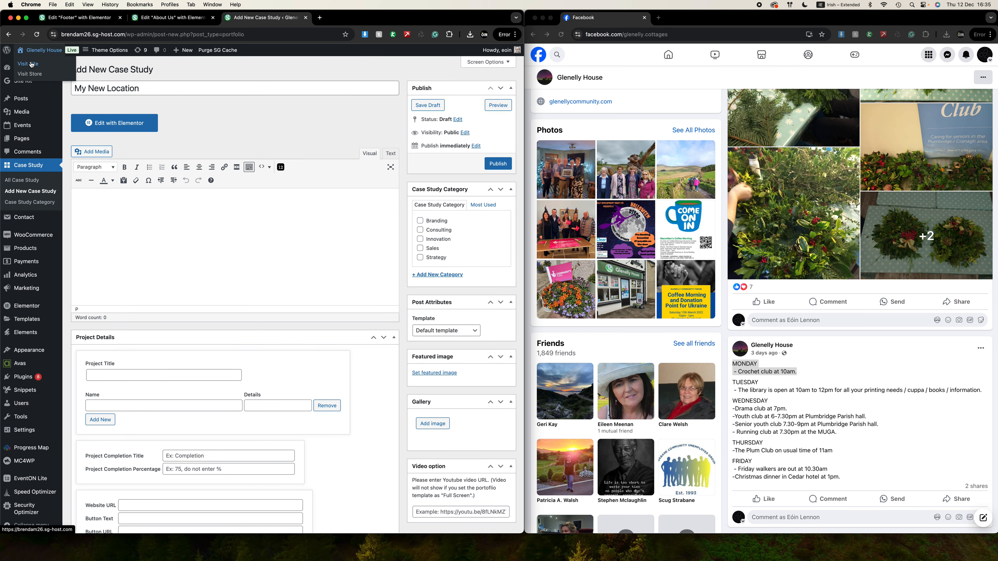
Visit the live site's Contact page and read its introduction and contact details
{"action": "left_click", "coordinate": [31, 65]}
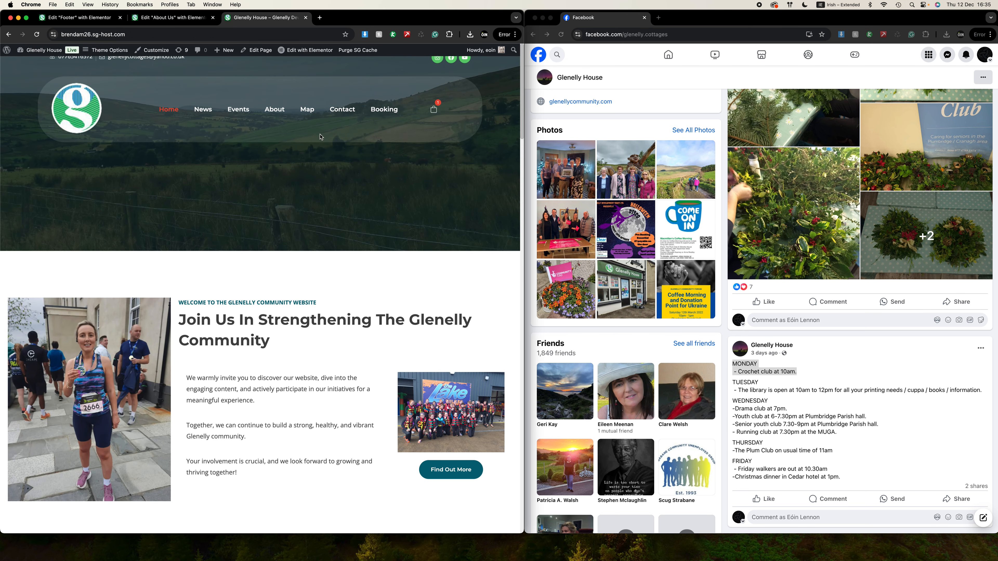
{"action": "left_click", "coordinate": [337, 116]}
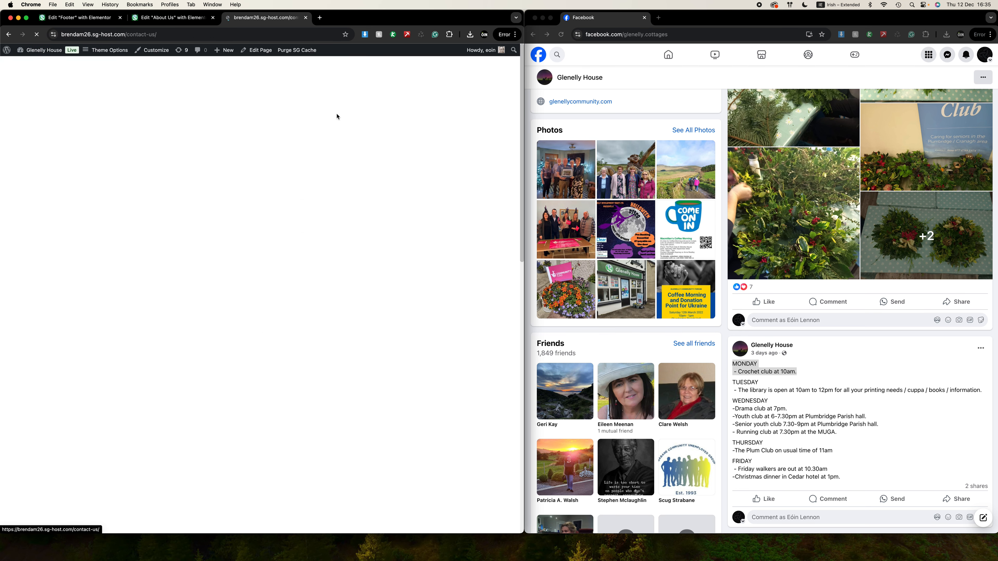
{"action": "scroll", "coordinate": [319, 238], "scroll_direction": "down", "scroll_amount": 3}
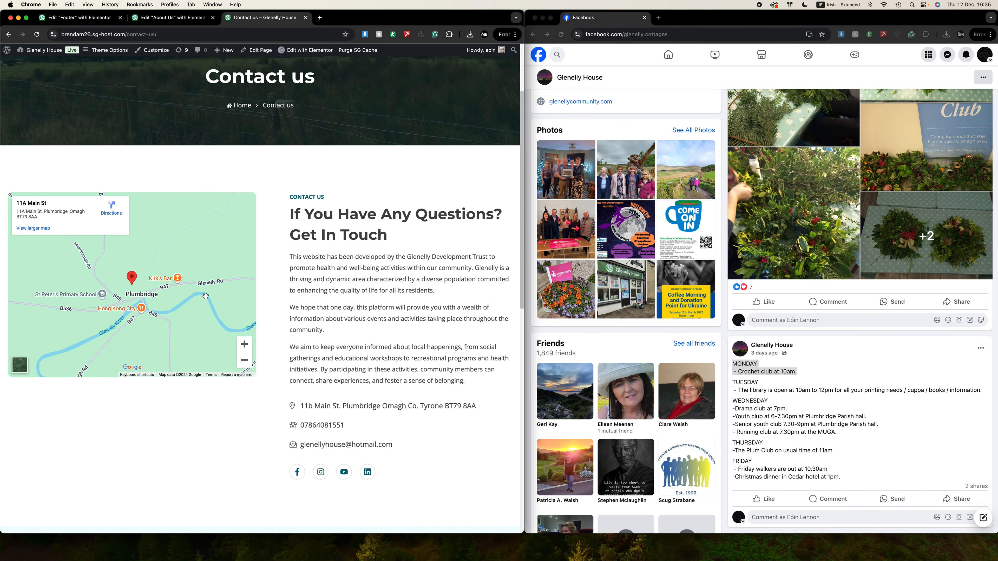
{"action": "scroll", "coordinate": [391, 277], "scroll_direction": "down", "scroll_amount": 1}
{"action": "left_click_drag", "start_coordinate": [409, 426], "coordinate": [313, 386]}
{"action": "left_click", "coordinate": [351, 344]}
{"action": "left_click_drag", "start_coordinate": [390, 360], "coordinate": [316, 231]}
{"action": "left_click", "coordinate": [317, 233]}
Look over the Contact page's social links, email form and footer
{"action": "scroll", "coordinate": [319, 292], "scroll_direction": "down", "scroll_amount": 7}
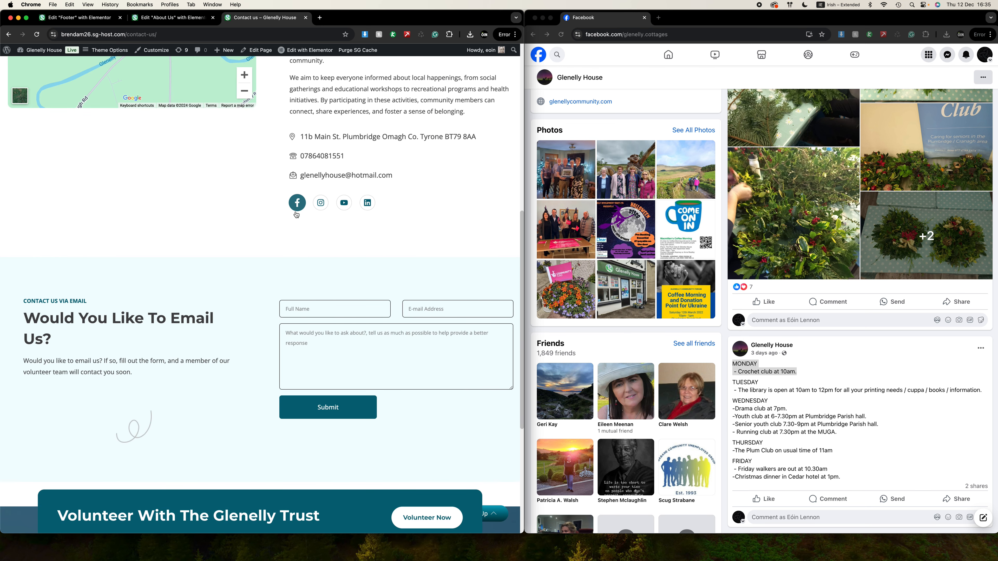
{"action": "scroll", "coordinate": [297, 202], "scroll_direction": "down", "scroll_amount": 2}
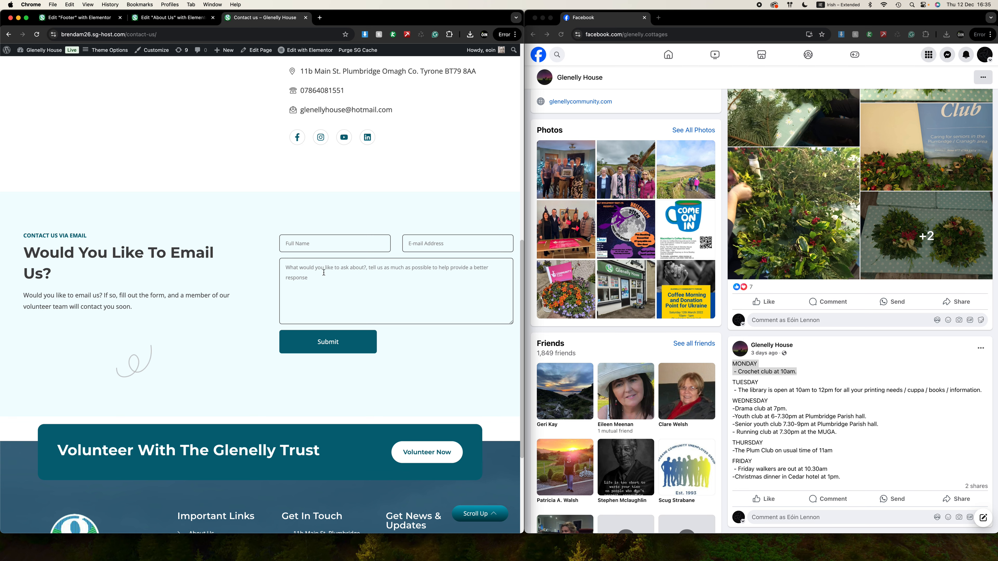
{"action": "scroll", "coordinate": [323, 273], "scroll_direction": "down", "scroll_amount": 4}
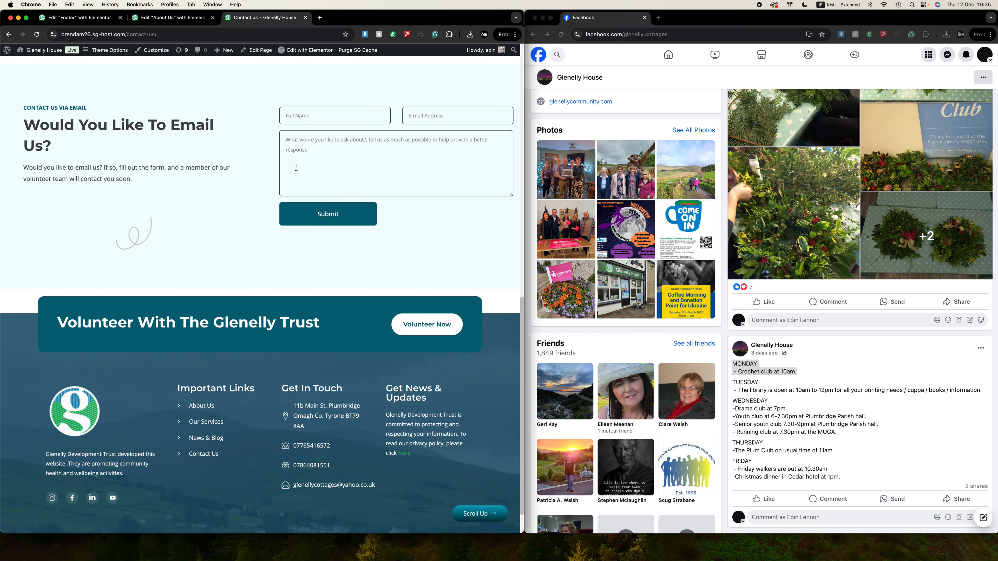
{"action": "scroll", "coordinate": [296, 168], "scroll_direction": "down", "scroll_amount": 1}
{"action": "scroll", "coordinate": [297, 168], "scroll_direction": "up", "scroll_amount": 20}
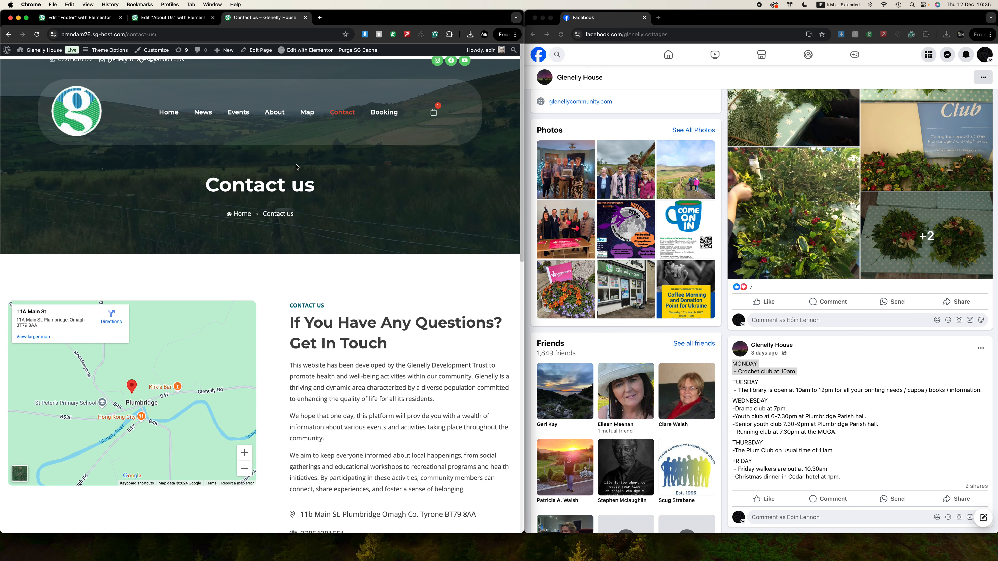
Open the Booking page and add the Thai Food Demo to the cart
{"action": "left_click", "coordinate": [372, 110]}
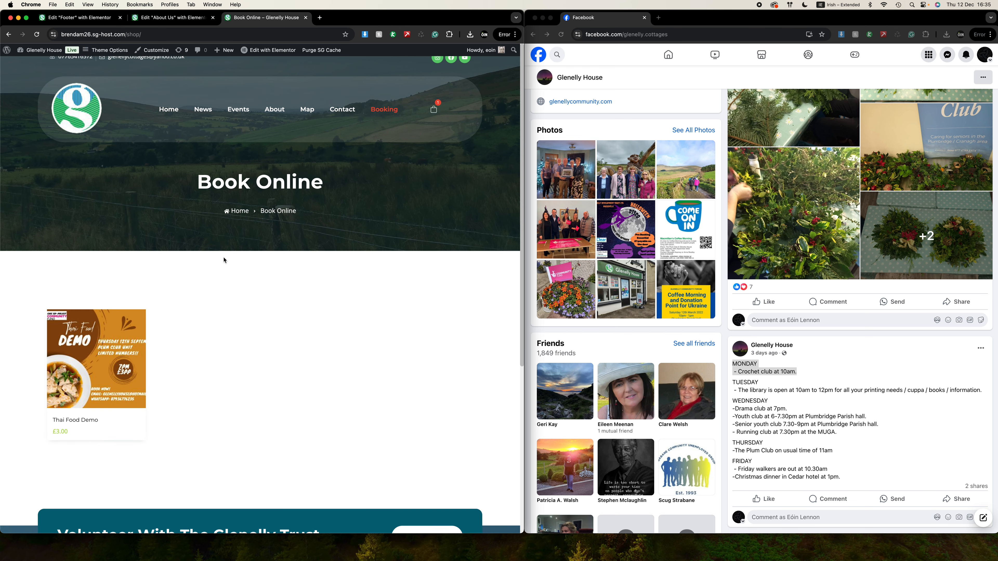
{"action": "mouse_move", "coordinate": [86, 431]}
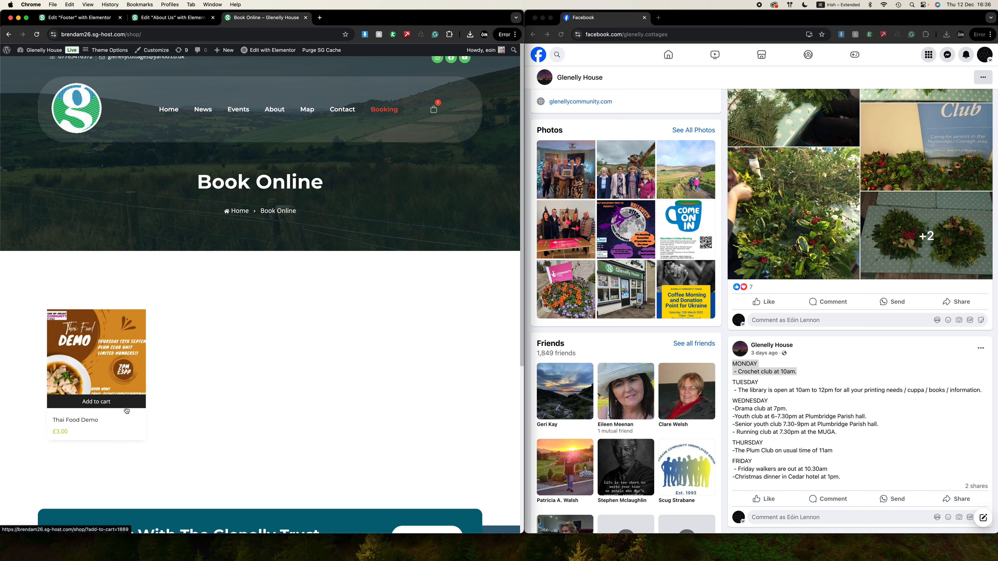
{"action": "left_click_drag", "start_coordinate": [72, 433], "coordinate": [54, 433]}
{"action": "left_click", "coordinate": [120, 438]}
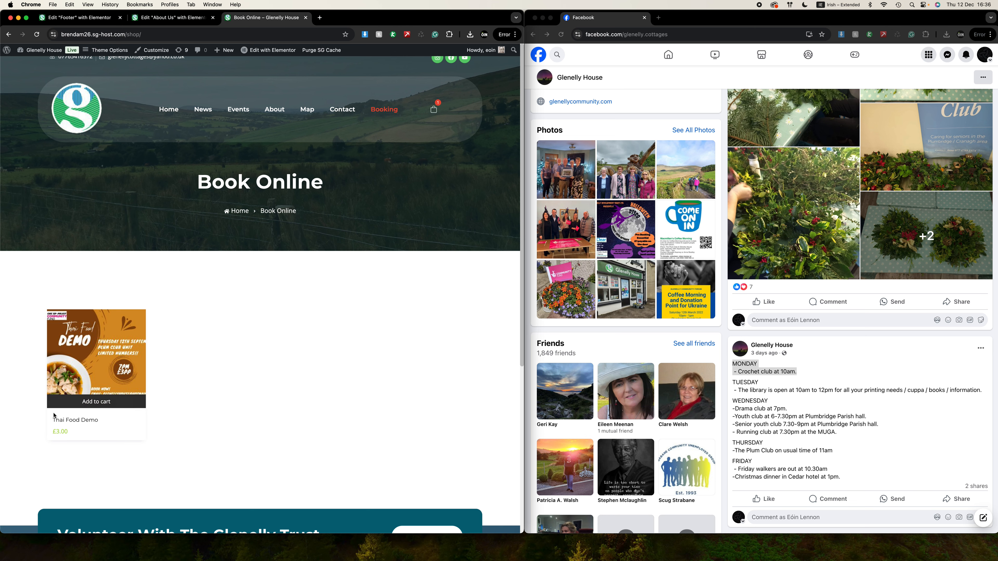
{"action": "left_click", "coordinate": [79, 405]}
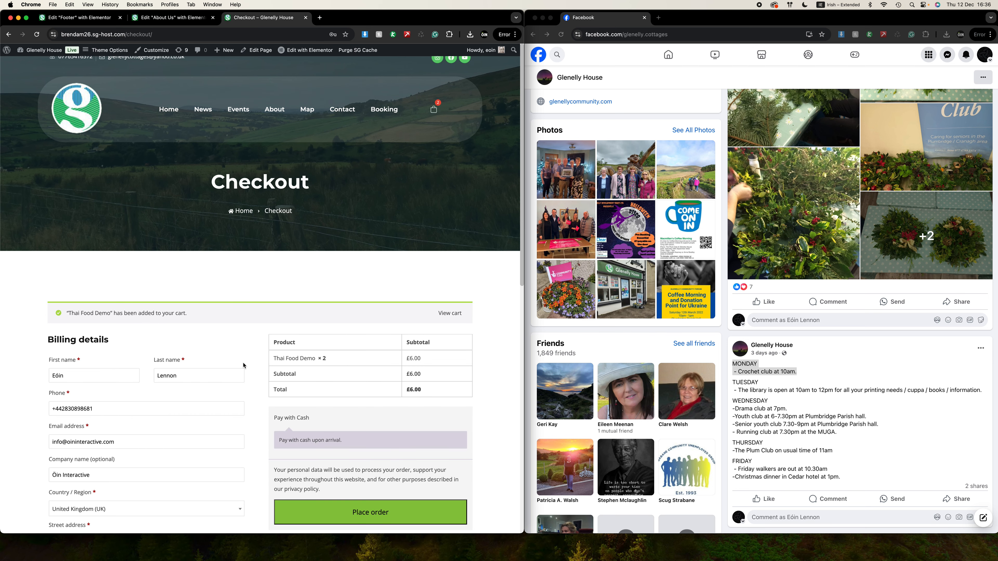
Review the prefilled billing details and place the Thai Food Demo order with cash payment
{"action": "scroll", "coordinate": [243, 360], "scroll_direction": "down", "scroll_amount": 4}
{"action": "scroll", "coordinate": [239, 352], "scroll_direction": "down", "scroll_amount": 2}
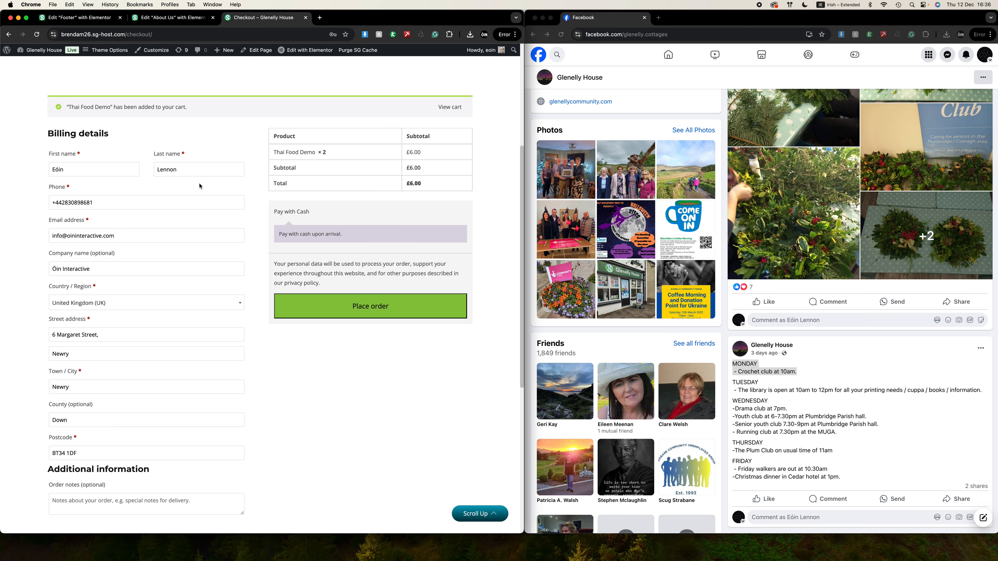
{"action": "scroll", "coordinate": [243, 200], "scroll_direction": "down", "scroll_amount": 4}
{"action": "scroll", "coordinate": [320, 222], "scroll_direction": "up", "scroll_amount": 2}
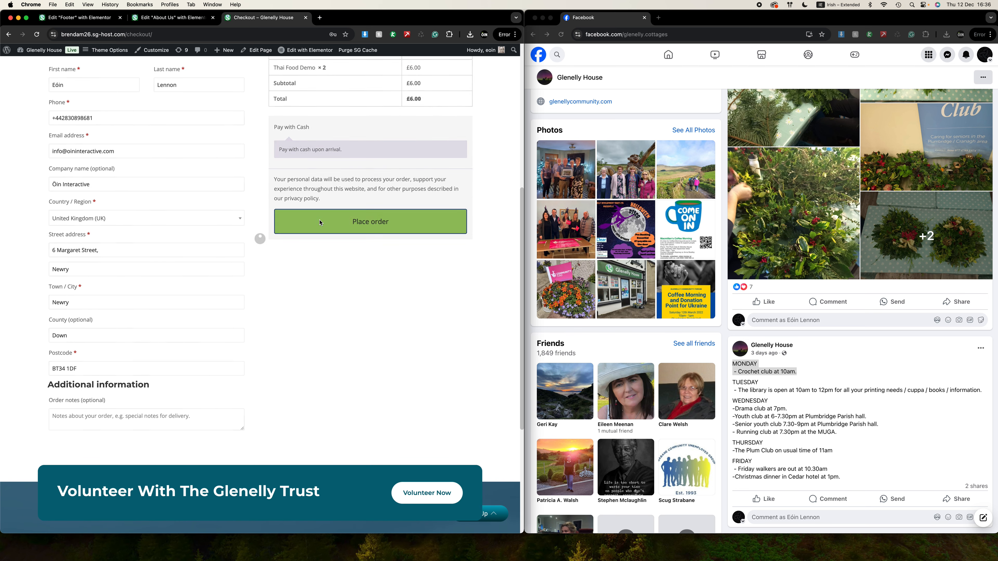
{"action": "left_click", "coordinate": [320, 222]}
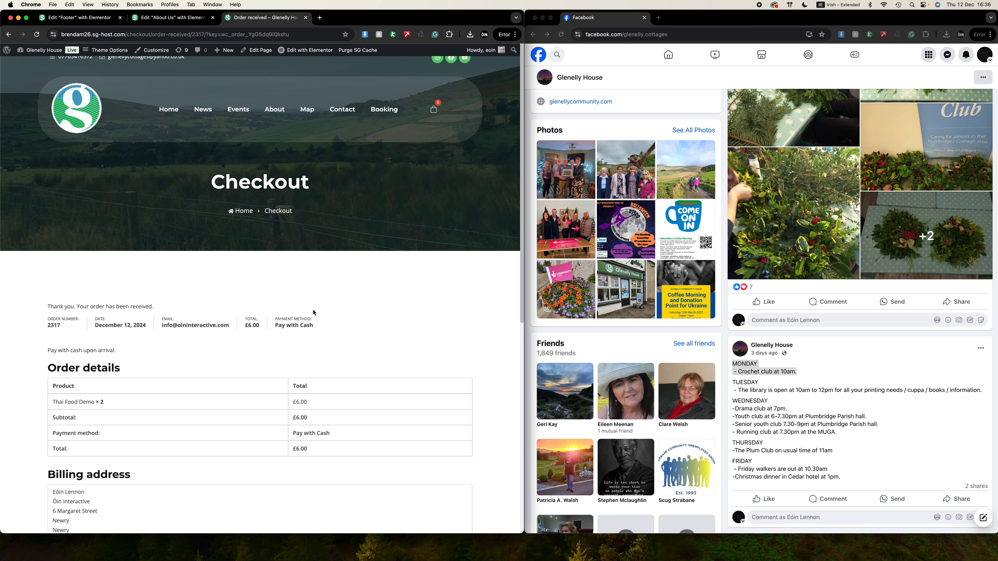
Check the order confirmation page, including the order details and payment method
{"action": "scroll", "coordinate": [314, 313], "scroll_direction": "down", "scroll_amount": 10}
{"action": "scroll", "coordinate": [303, 275], "scroll_direction": "up", "scroll_amount": 10}
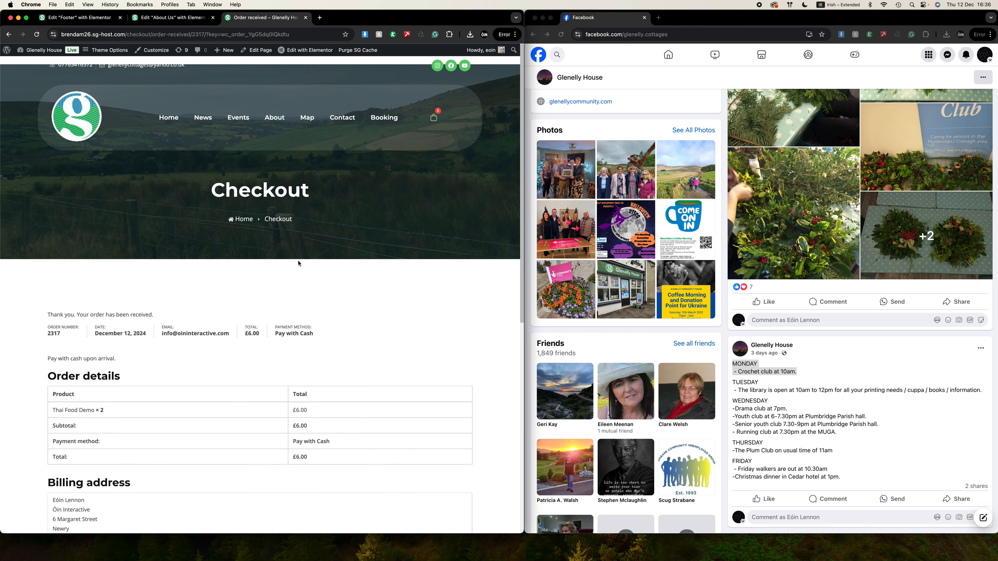
{"action": "scroll", "coordinate": [323, 204], "scroll_direction": "down", "scroll_amount": 1}
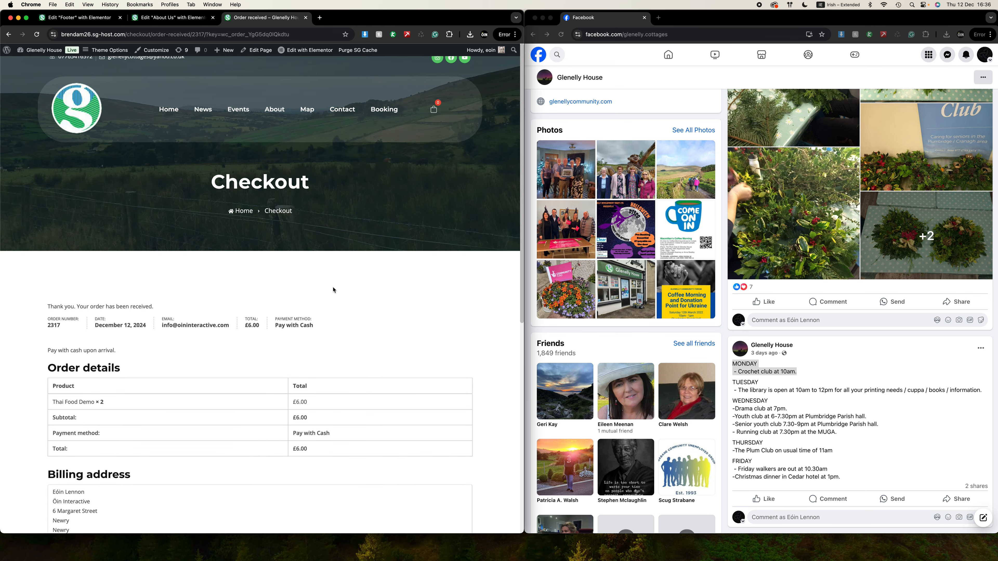
{"action": "left_click_drag", "start_coordinate": [313, 326], "coordinate": [275, 328]}
Switch to Facebook, open the first photo in the wreath-making class post, and save it to the computer
{"action": "left_click", "coordinate": [821, 413]}
{"action": "scroll", "coordinate": [870, 325], "scroll_direction": "up", "scroll_amount": 3}
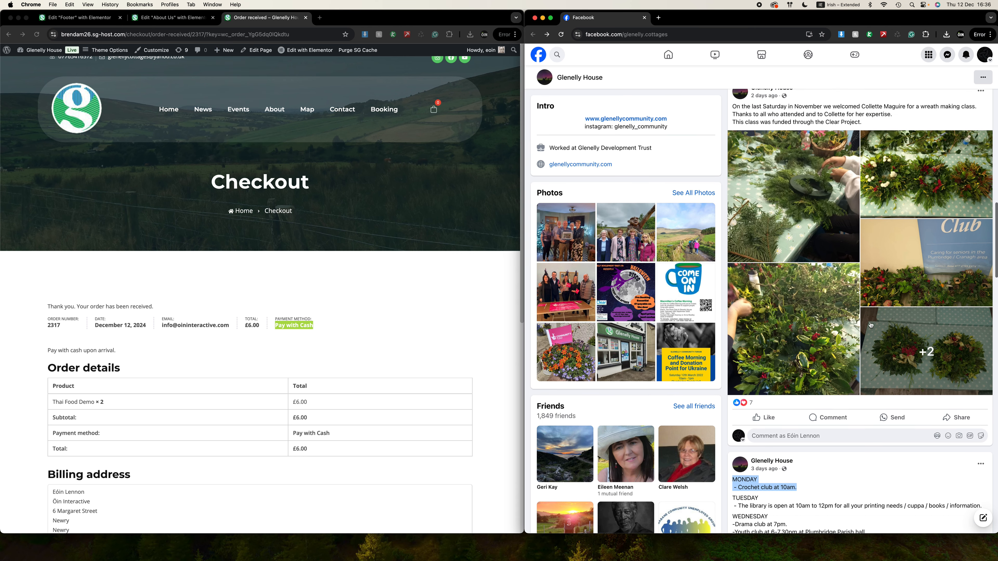
{"action": "left_click", "coordinate": [811, 221]}
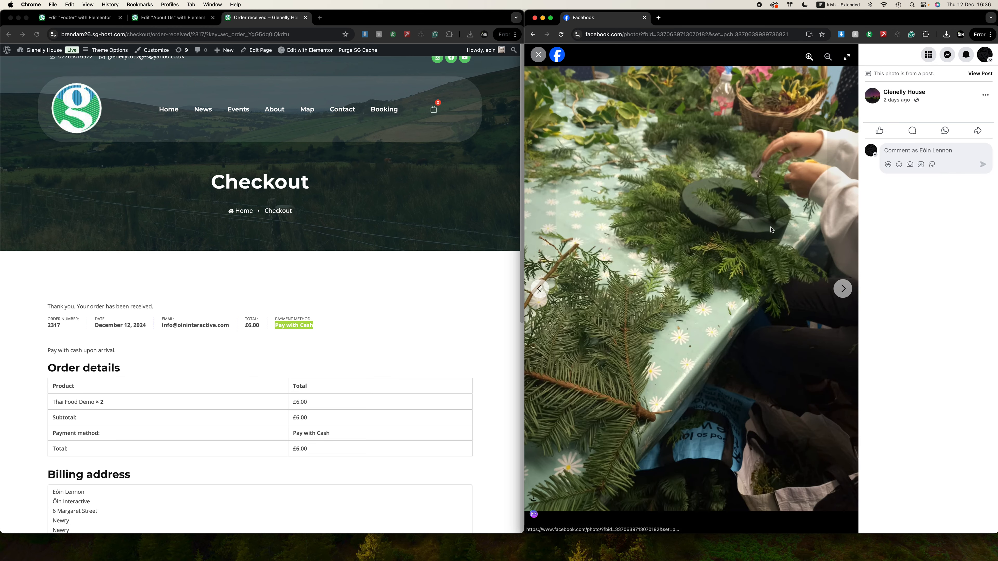
{"action": "right_click", "coordinate": [722, 215]}
{"action": "left_click", "coordinate": [736, 226]}
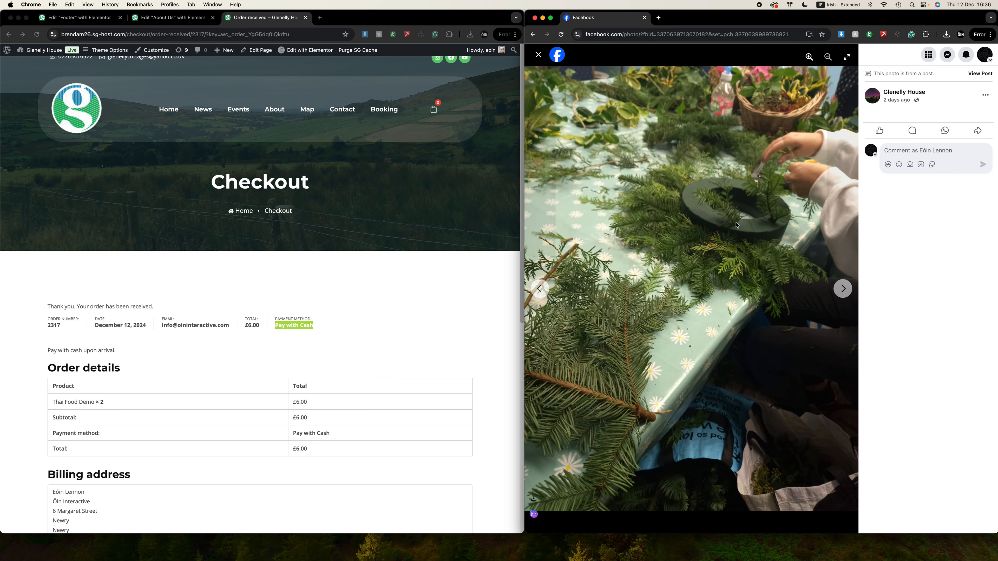
{"action": "key", "text": "Return"}
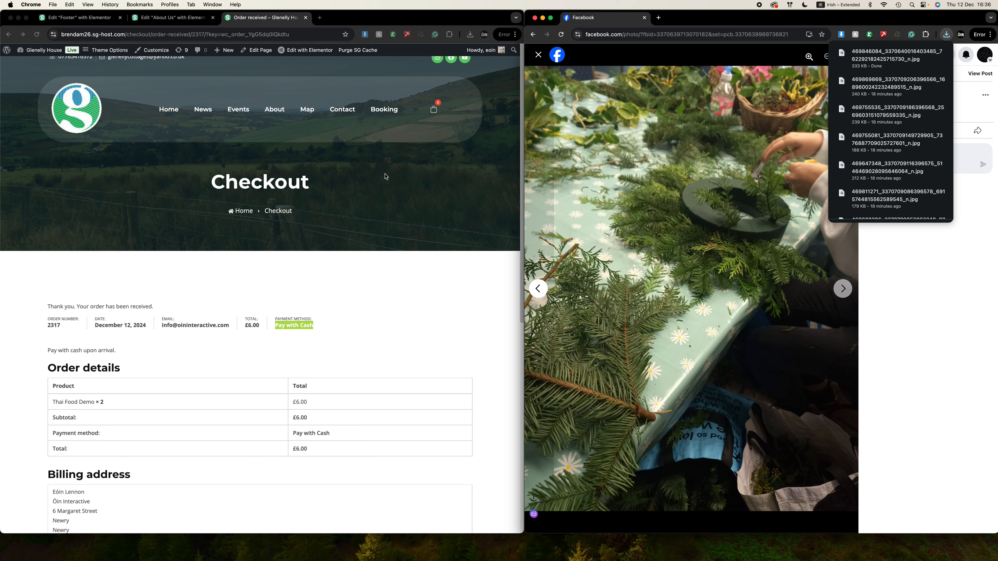
Start a new product on the WordPress site and close the enlarged wreath photo on Facebook
{"action": "left_click", "coordinate": [248, 104]}
{"action": "mouse_move", "coordinate": [229, 54]}
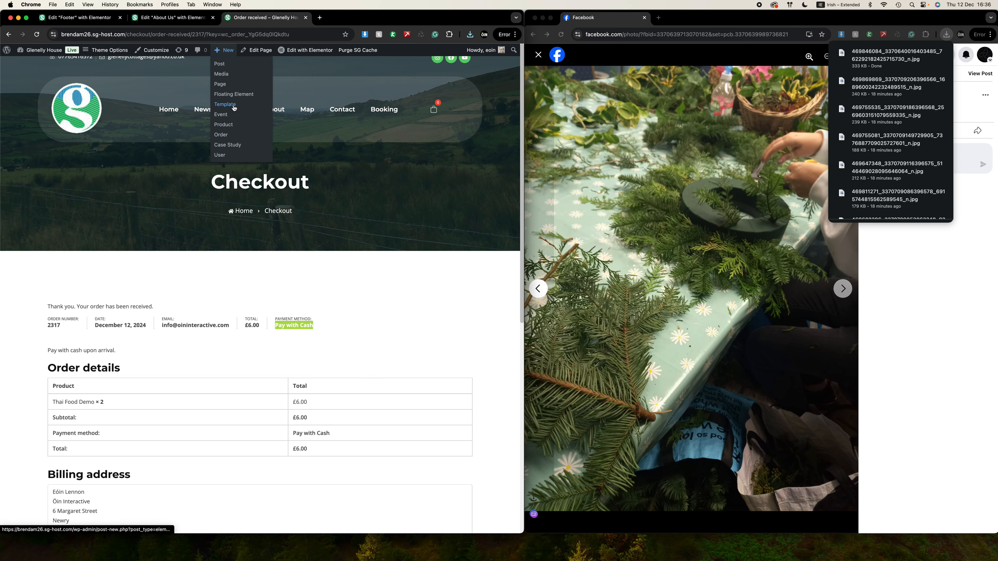
{"action": "left_click", "coordinate": [232, 126]}
{"action": "left_click", "coordinate": [979, 242]}
{"action": "key", "text": "Escape"}
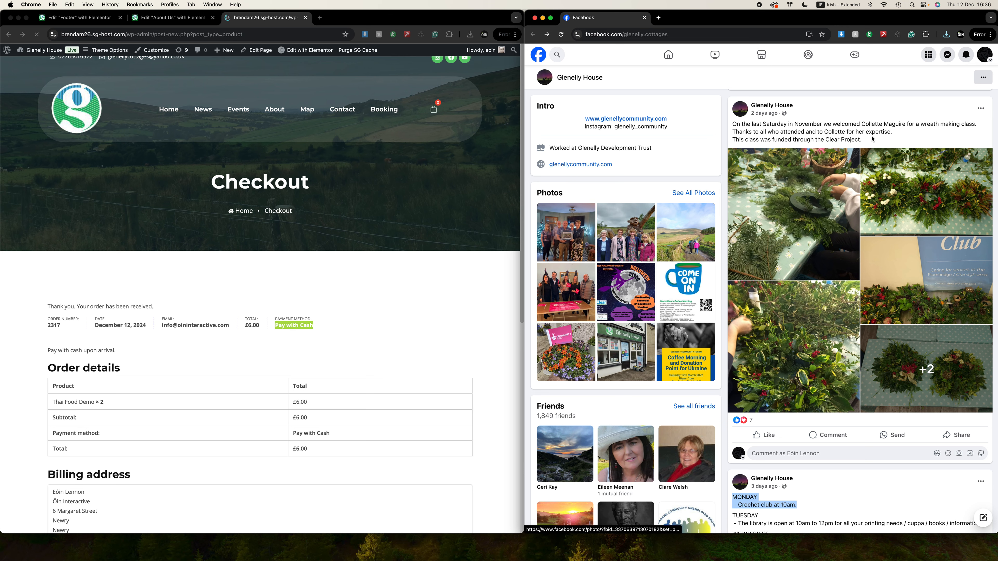
Copy the wreath making class post text from Facebook into the new product's description
{"action": "left_click_drag", "start_coordinate": [874, 140], "coordinate": [733, 126]}
{"action": "key", "text": "super+c"}
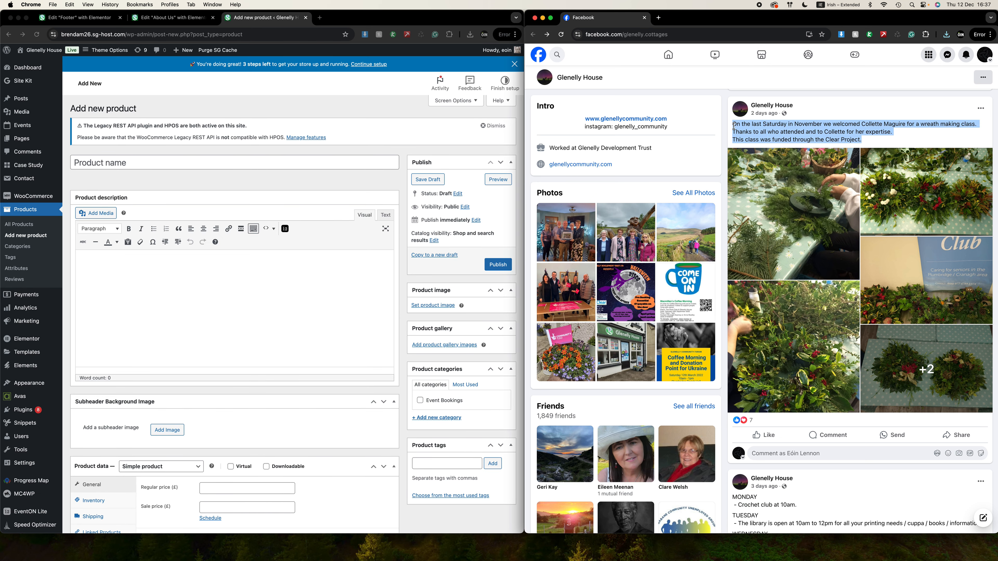
{"action": "left_click", "coordinate": [352, 315]}
{"action": "key", "text": "super+v"}
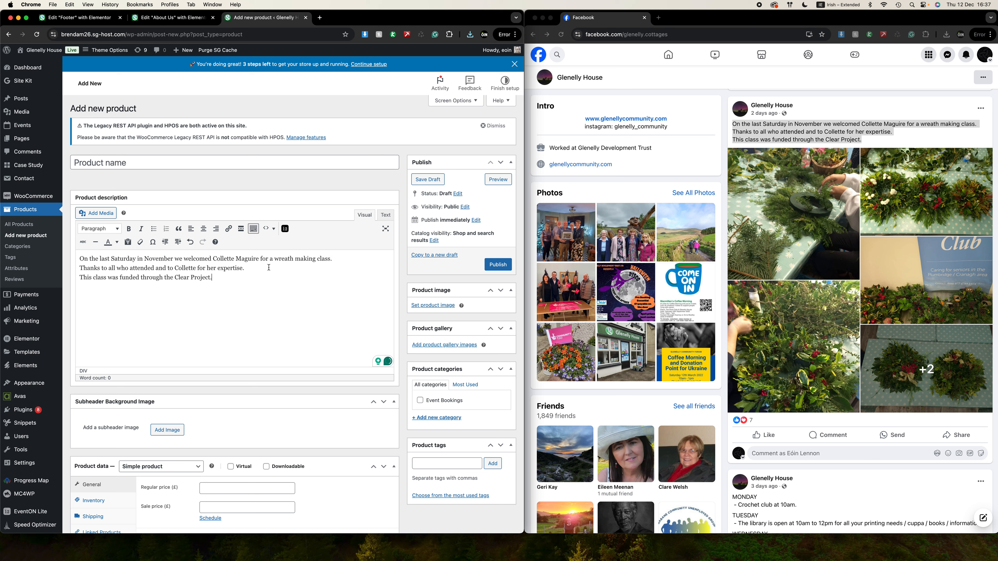
Name the product "Wreath Making Classes", reusing the wording from the description and capitalising each word
{"action": "left_click_drag", "start_coordinate": [275, 260], "coordinate": [330, 259]}
{"action": "key", "text": "super+c"}
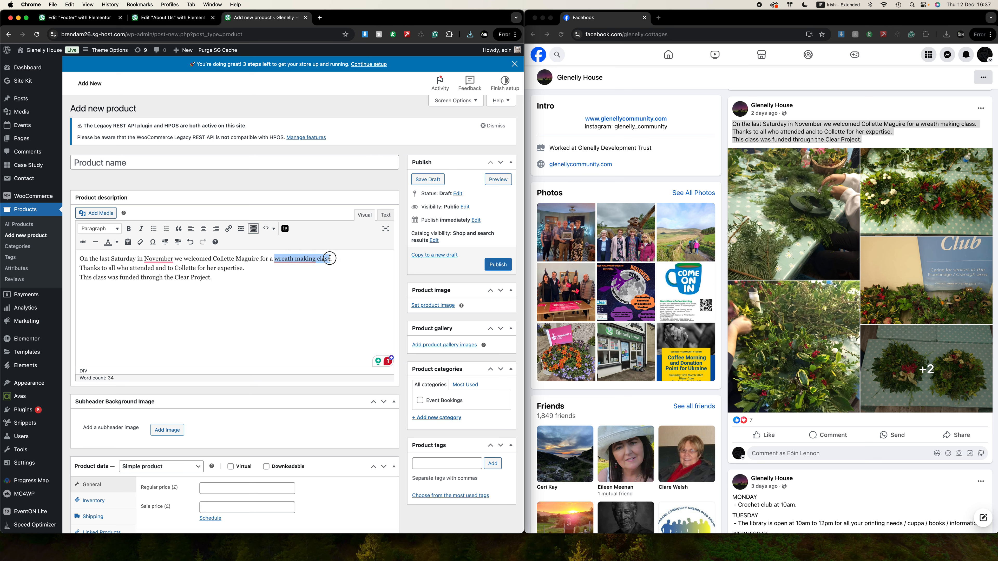
{"action": "left_click", "coordinate": [162, 164]}
{"action": "key", "text": "super+v"}
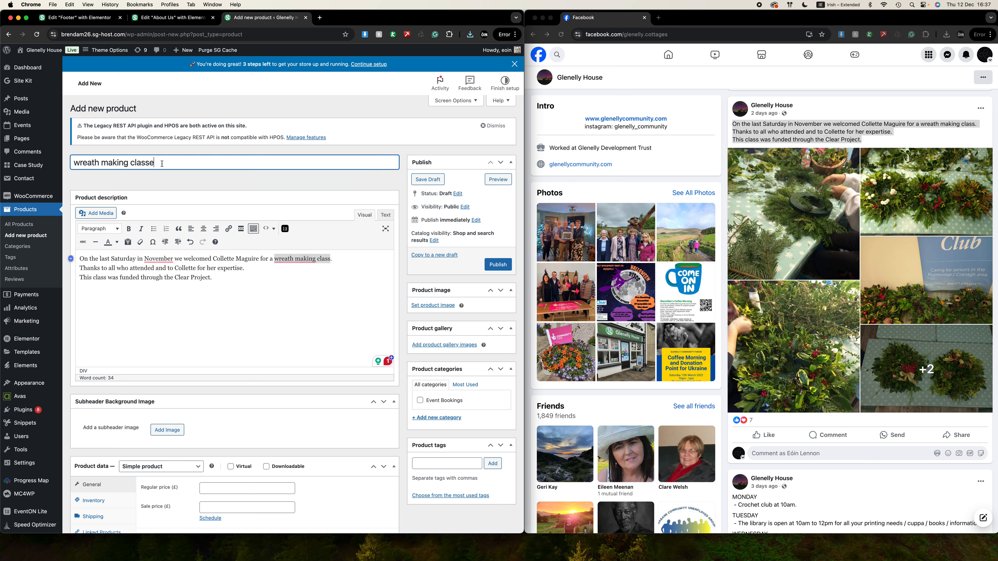
{"action": "left_click", "coordinate": [77, 162]}
{"action": "key", "text": "BackSpace"}
{"action": "type", "text": "W"}
{"action": "left_click", "coordinate": [107, 164]}
{"action": "key", "text": "BackSpace"}
{"action": "type", "text": "M"}
{"action": "left_click", "coordinate": [137, 163]}
{"action": "key", "text": "BackSpace"}
{"action": "type", "text": "C"}
Accept the grammar corrections in the description, adding a comma after November and hyphenating wreath-making
{"action": "left_click", "coordinate": [228, 274]}
{"action": "mouse_move", "coordinate": [168, 260]}
{"action": "left_click", "coordinate": [252, 283]}
Set the product's regular price to £3
{"action": "scroll", "coordinate": [263, 350], "scroll_direction": "down", "scroll_amount": 5}
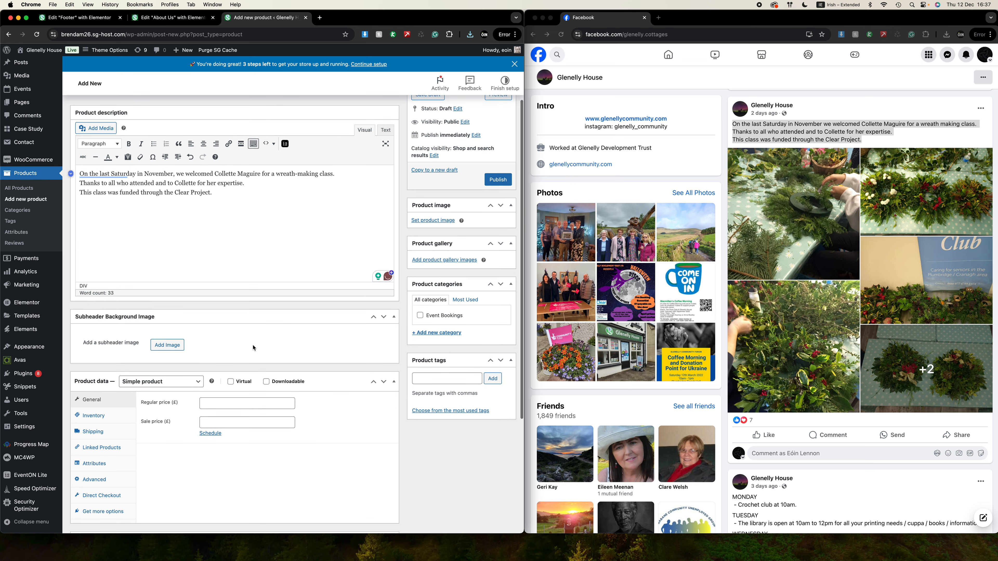
{"action": "left_click", "coordinate": [229, 366]}
{"action": "type", "text": "3"}
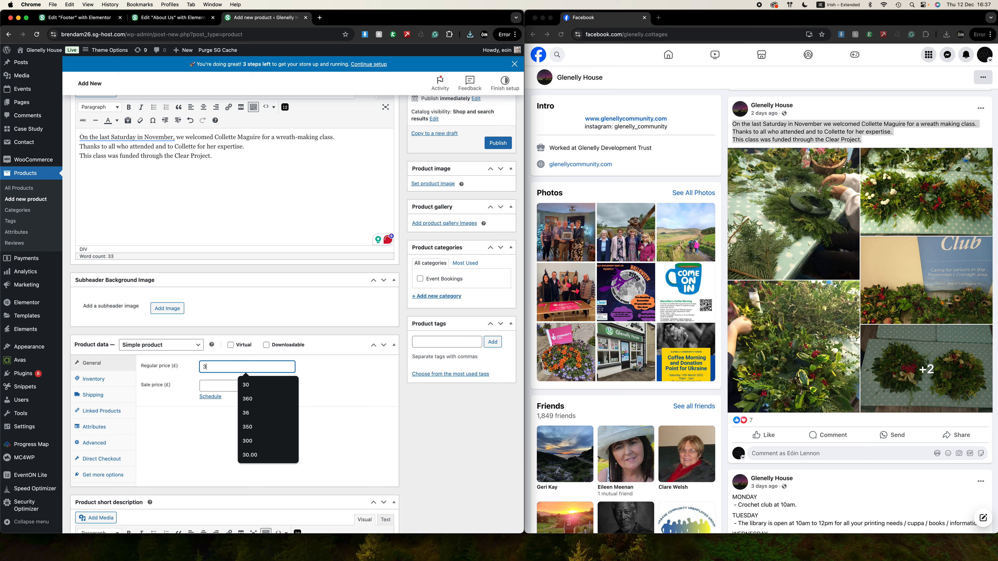
Set the inventory SKU to WREATH01 and track stock with a quantity of 25
{"action": "left_click", "coordinate": [114, 379]}
{"action": "left_click", "coordinate": [233, 366]}
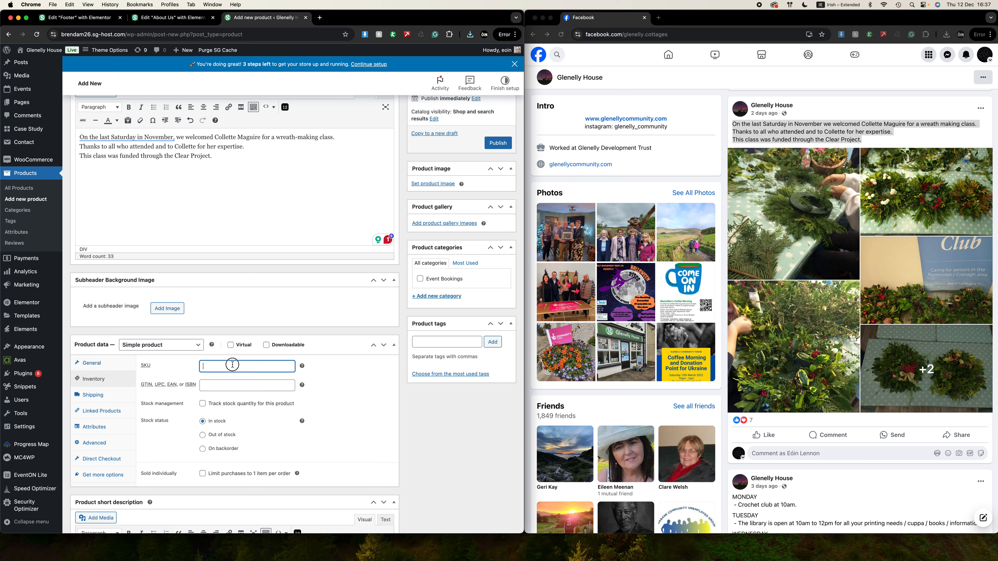
{"action": "type", "text": "WREATH01"}
{"action": "left_click", "coordinate": [202, 406]}
{"action": "left_click_drag", "start_coordinate": [211, 422], "coordinate": [196, 422]}
{"action": "type", "text": "25"}
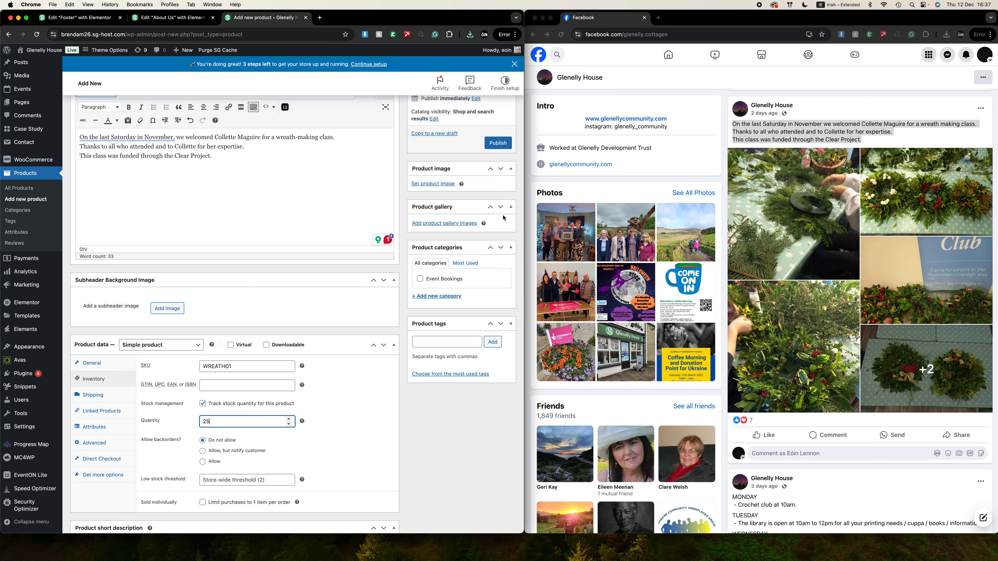
Upload the saved wreath-making photo from the Glenelly folder and set it as the product image
{"action": "left_click", "coordinate": [436, 184]}
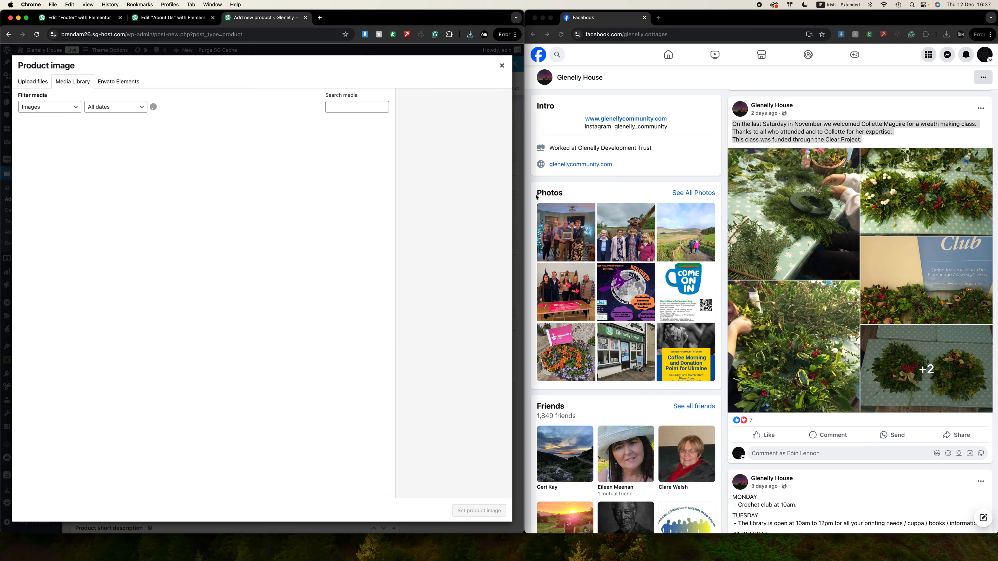
{"action": "key", "text": "ctrl+Right"}
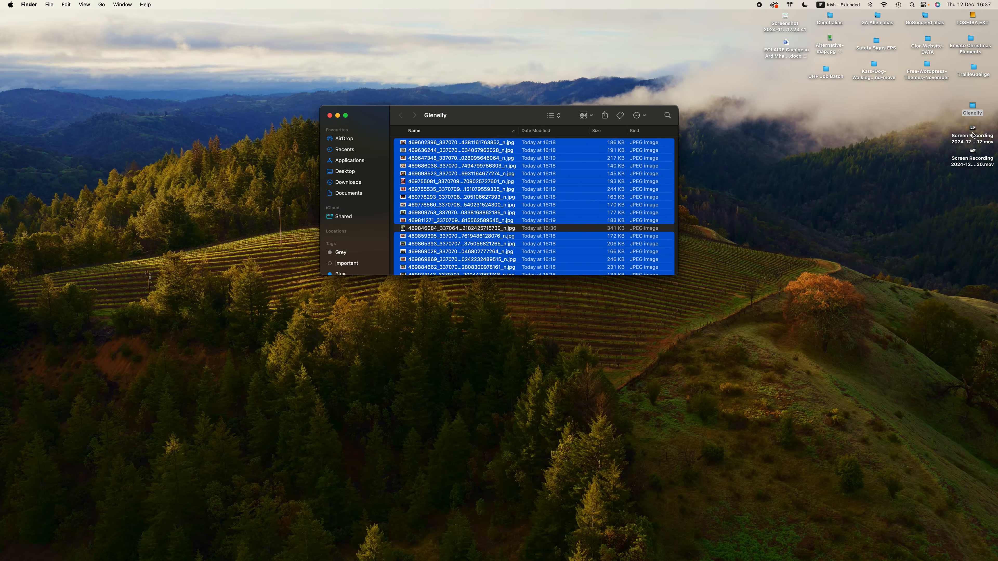
{"action": "left_click", "coordinate": [444, 228]}
{"action": "key", "text": "ctrl+Left"}
{"action": "left_click_drag", "start_coordinate": [445, 231], "coordinate": [302, 266]}
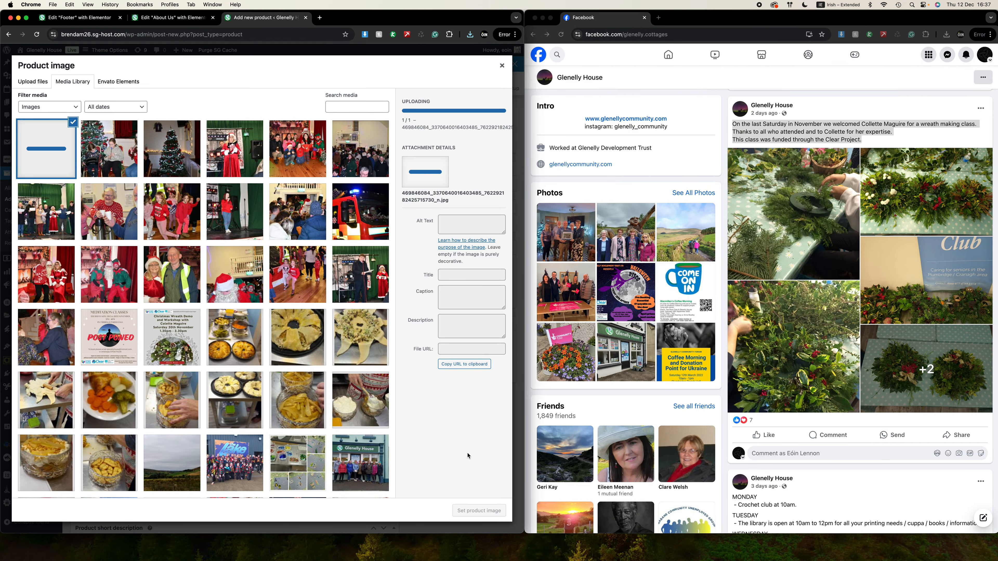
{"action": "left_click", "coordinate": [477, 510]}
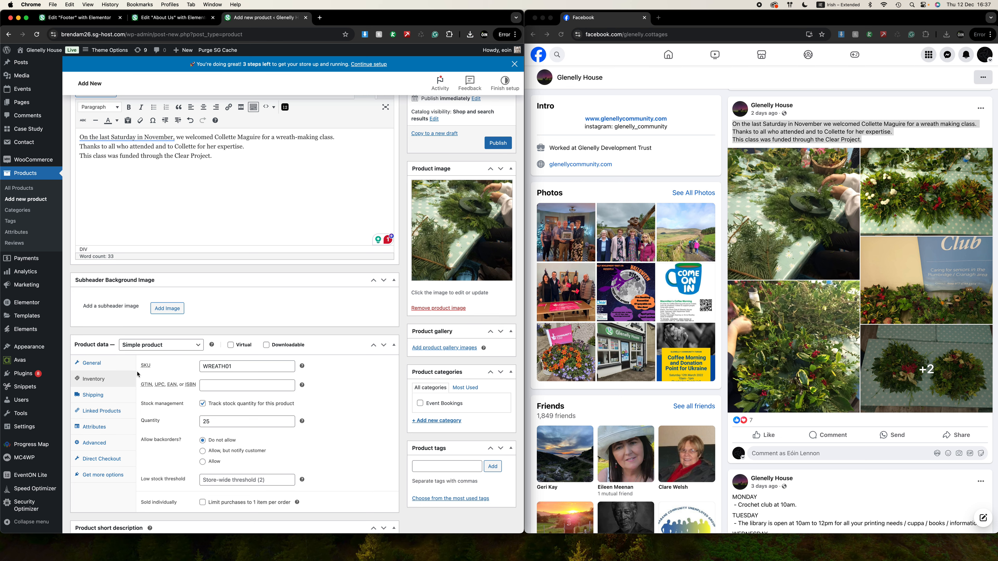
Apply the suggested rewording of the description's opening sentence so that it ends with "on the last Saturday in November"
{"action": "left_click", "coordinate": [114, 365]}
{"action": "scroll", "coordinate": [216, 371], "scroll_direction": "down", "scroll_amount": 2}
{"action": "scroll", "coordinate": [217, 370], "scroll_direction": "up", "scroll_amount": 5}
{"action": "left_click", "coordinate": [207, 303]}
{"action": "key", "text": "ctrl+a"}
{"action": "left_click", "coordinate": [152, 271]}
{"action": "mouse_move", "coordinate": [154, 260]}
{"action": "left_click", "coordinate": [158, 286]}
Copy the full product description into the product short description
{"action": "left_click", "coordinate": [173, 260]}
{"action": "key", "text": "super+a"}
{"action": "key", "text": "super+c"}
{"action": "scroll", "coordinate": [193, 423], "scroll_direction": "down", "scroll_amount": 7}
{"action": "left_click", "coordinate": [194, 424]}
{"action": "key", "text": "super+v"}
Publish the Wreath Making Classes product and view its live page
{"action": "scroll", "coordinate": [334, 312], "scroll_direction": "up", "scroll_amount": 3}
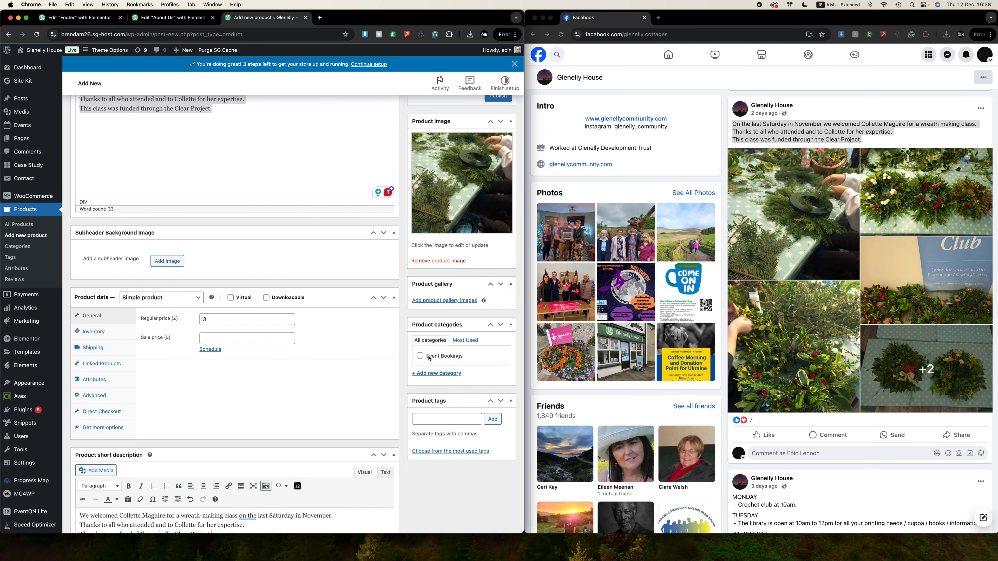
{"action": "scroll", "coordinate": [433, 277], "scroll_direction": "up", "scroll_amount": 5}
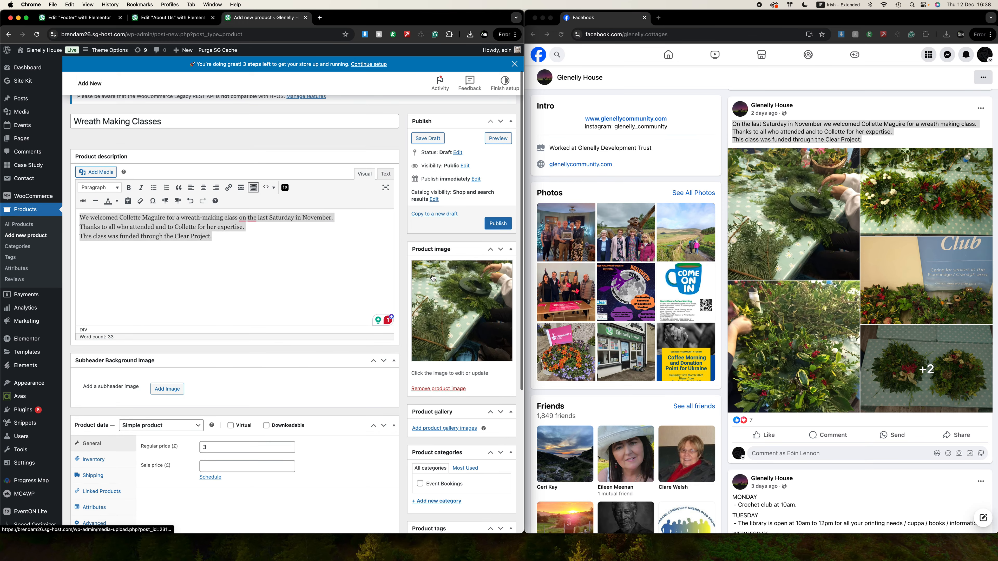
{"action": "left_click", "coordinate": [497, 264]}
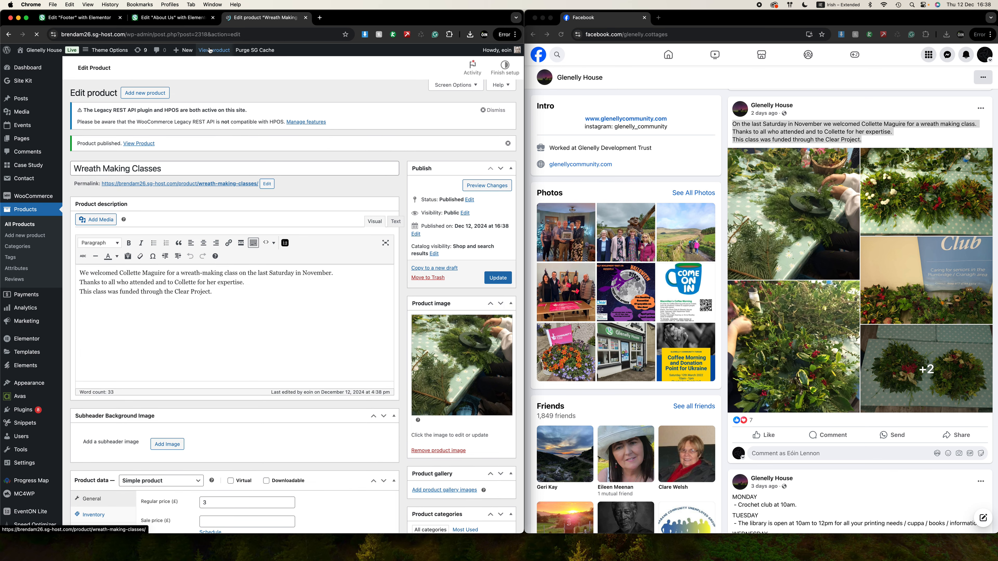
{"action": "left_click", "coordinate": [207, 51]}
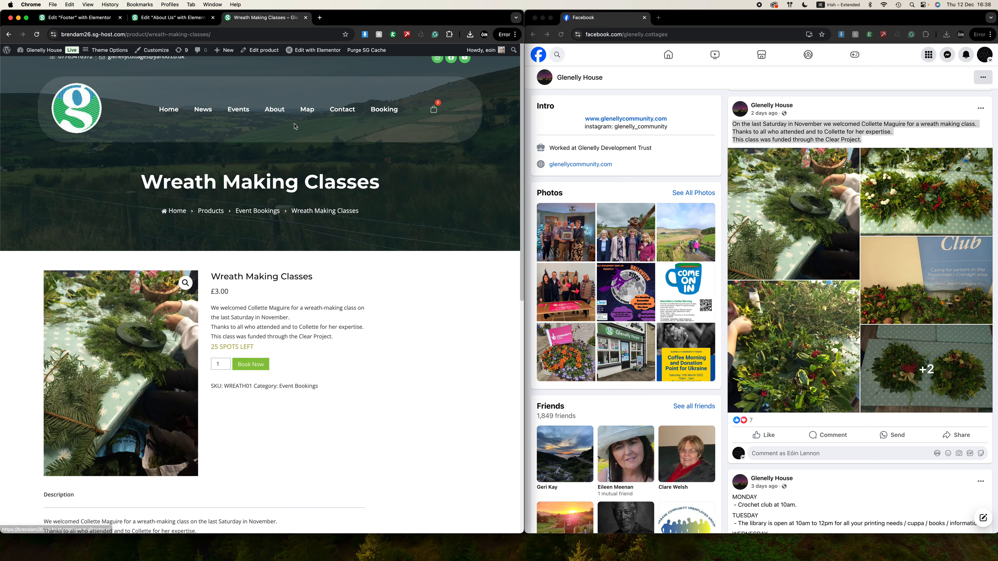
Open Wreath Making Classes from the Booking page and check its remaining spots
{"action": "left_click", "coordinate": [384, 106]}
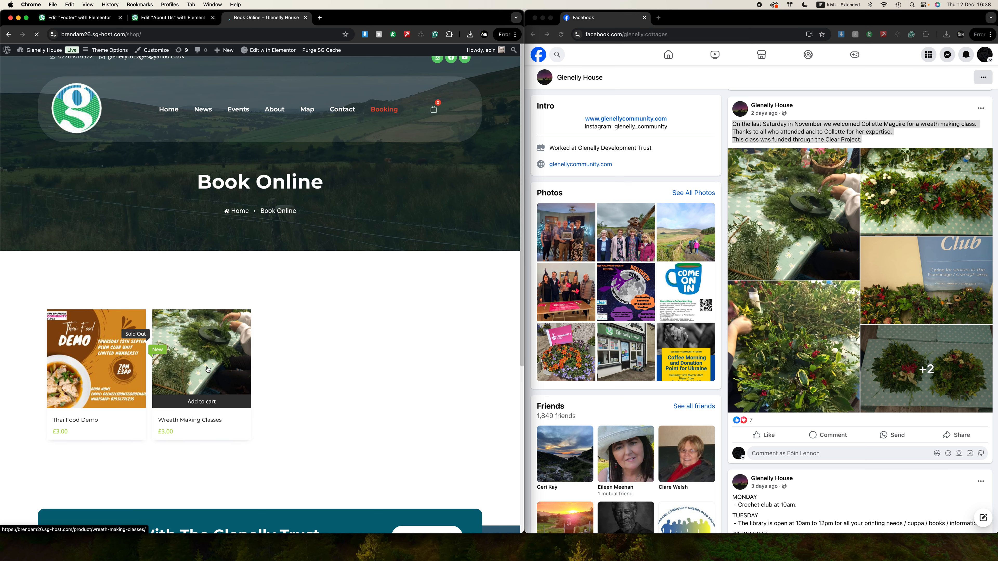
{"action": "left_click_drag", "start_coordinate": [207, 347], "coordinate": [252, 349]}
{"action": "left_click", "coordinate": [255, 348]}
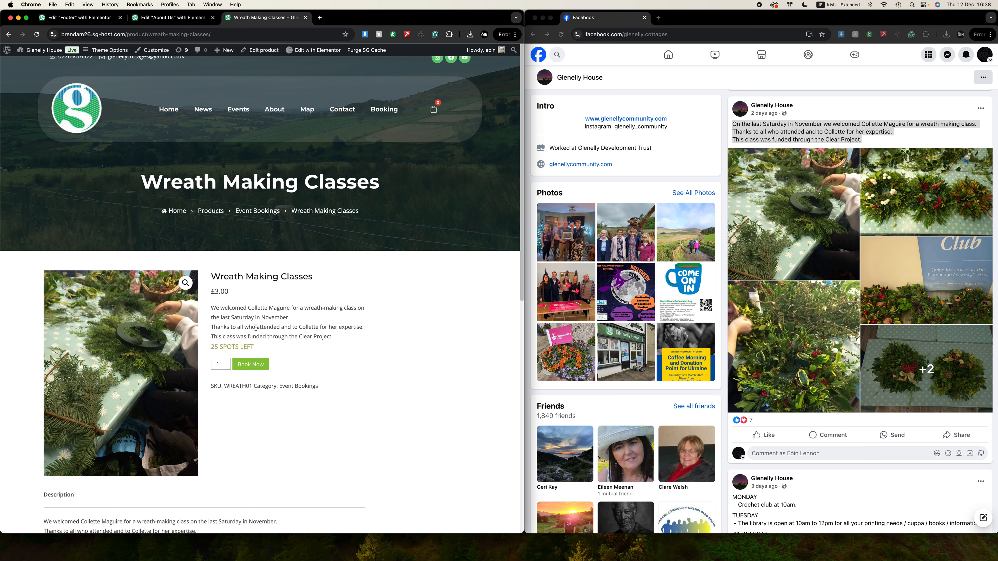
{"action": "left_click_drag", "start_coordinate": [253, 348], "coordinate": [209, 348]}
{"action": "left_click", "coordinate": [231, 343]}
Examine the Wreath Making Classes page, including its description, related products and footer
{"action": "scroll", "coordinate": [262, 338], "scroll_direction": "down", "scroll_amount": 2}
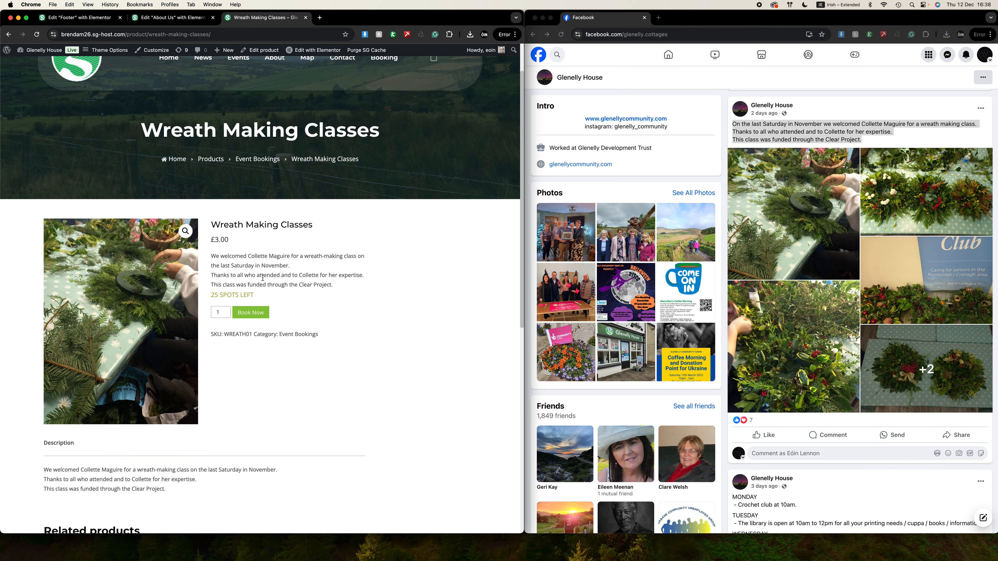
{"action": "scroll", "coordinate": [273, 246], "scroll_direction": "down", "scroll_amount": 2}
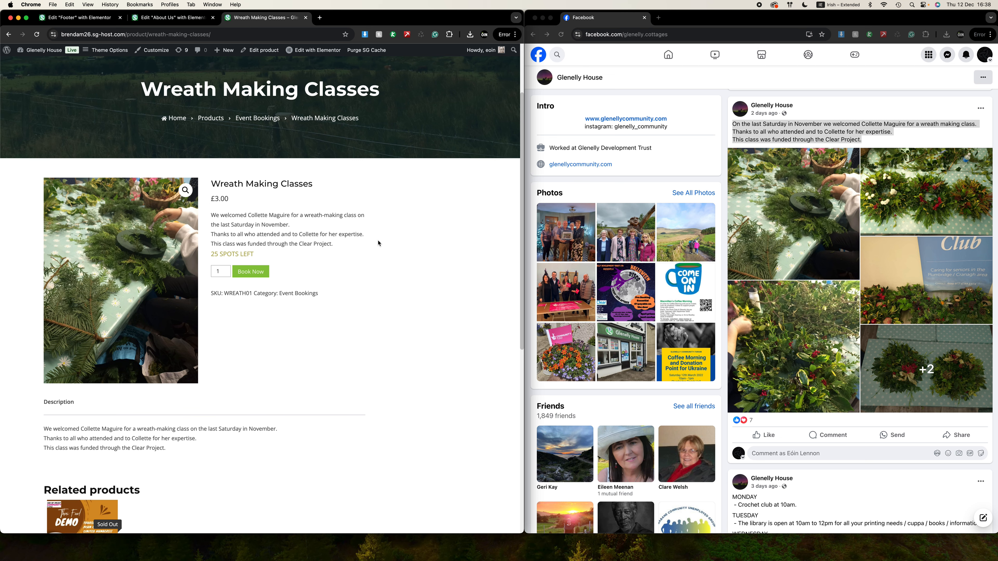
{"action": "scroll", "coordinate": [381, 247], "scroll_direction": "down", "scroll_amount": 4}
{"action": "scroll", "coordinate": [365, 212], "scroll_direction": "down", "scroll_amount": 2}
{"action": "scroll", "coordinate": [365, 211], "scroll_direction": "up", "scroll_amount": 2}
{"action": "scroll", "coordinate": [364, 210], "scroll_direction": "up", "scroll_amount": 10}
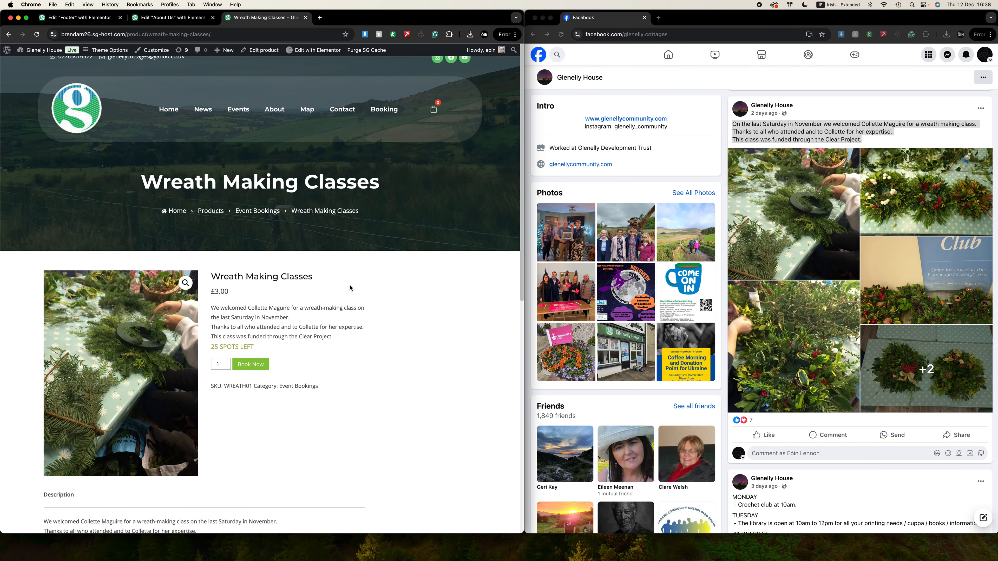
{"action": "scroll", "coordinate": [355, 329], "scroll_direction": "down", "scroll_amount": 5}
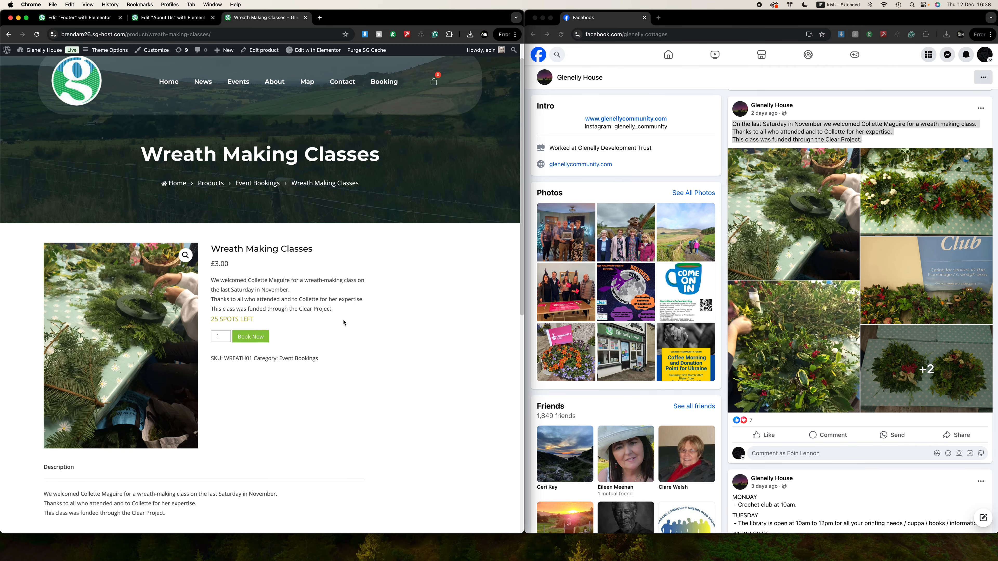
{"action": "scroll", "coordinate": [344, 323], "scroll_direction": "down", "scroll_amount": 6}
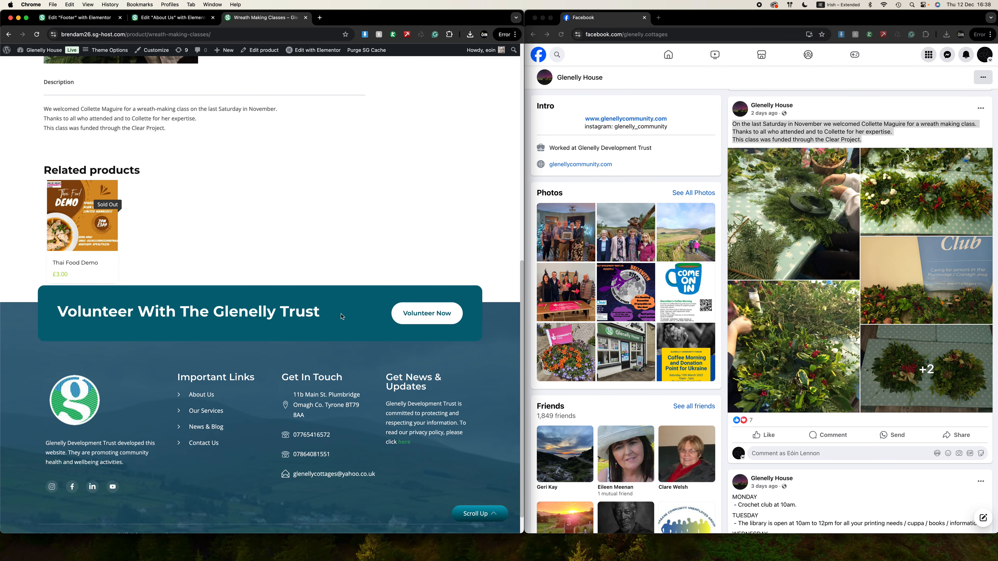
Review the Home page from the welcome section through events and community groups to the footer
{"action": "scroll", "coordinate": [341, 316], "scroll_direction": "up", "scroll_amount": 11}
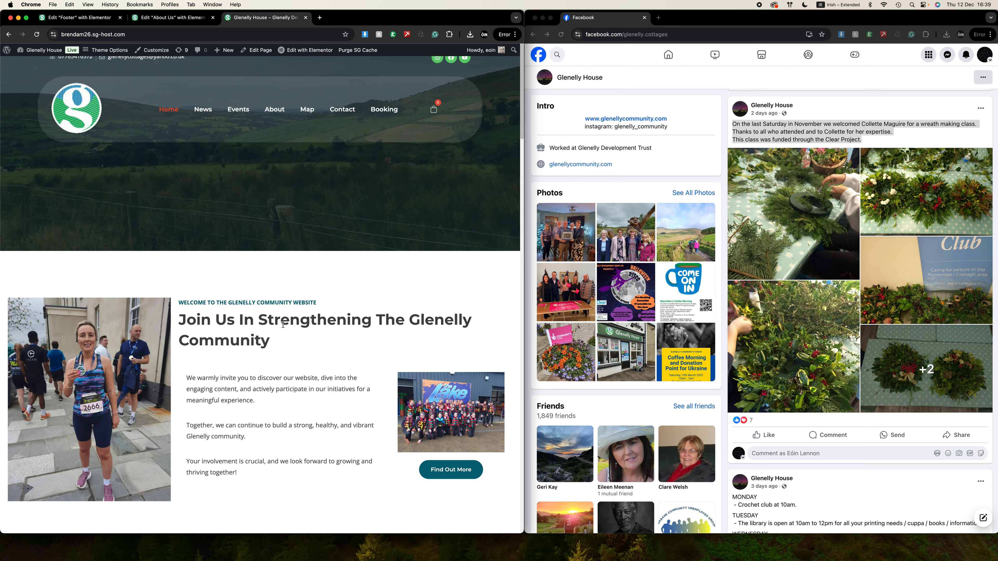
{"action": "scroll", "coordinate": [283, 324], "scroll_direction": "down", "scroll_amount": 15}
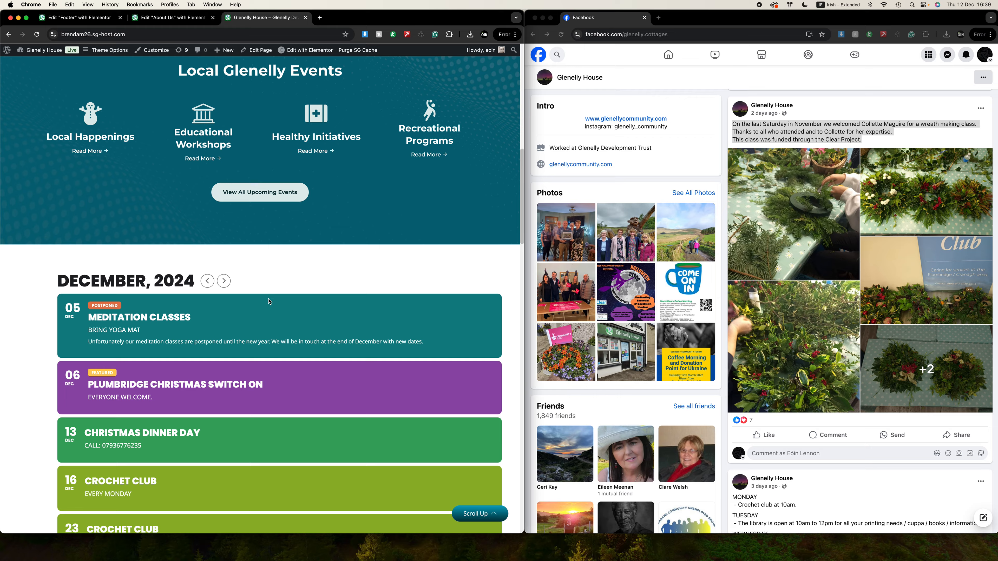
{"action": "scroll", "coordinate": [269, 301], "scroll_direction": "down", "scroll_amount": 15}
{"action": "scroll", "coordinate": [271, 306], "scroll_direction": "down", "scroll_amount": 12}
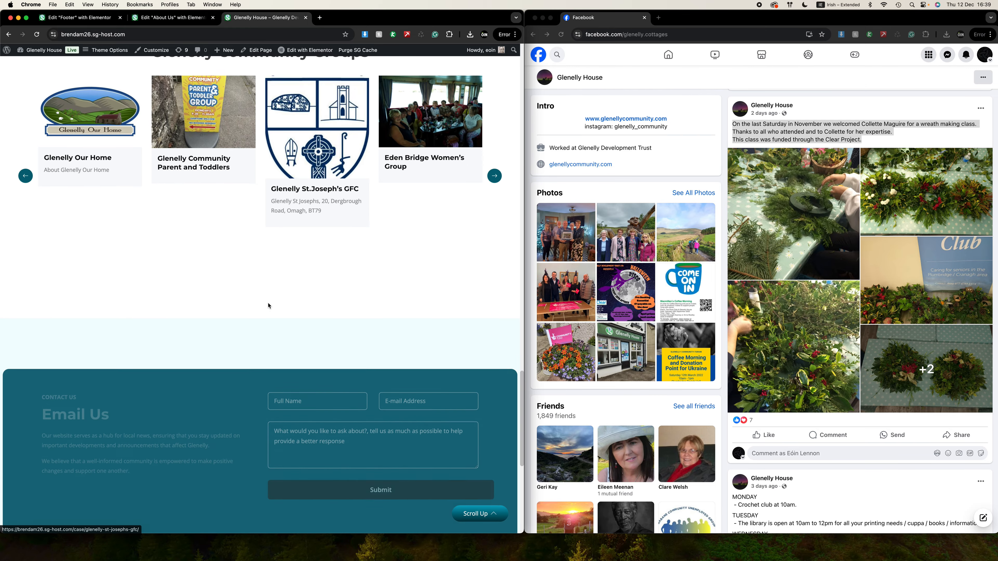
{"action": "scroll", "coordinate": [268, 305], "scroll_direction": "down", "scroll_amount": 8}
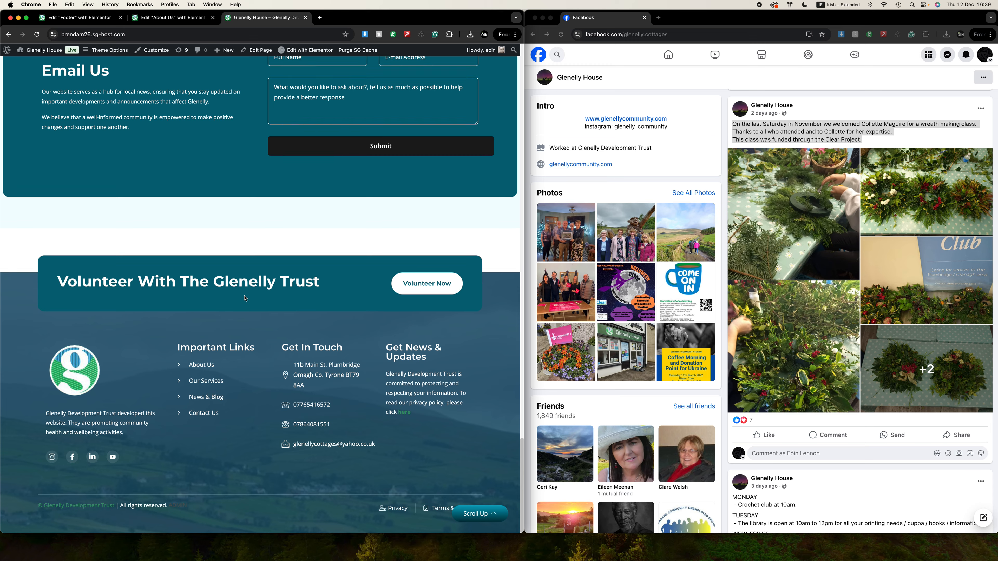
{"action": "scroll", "coordinate": [244, 298], "scroll_direction": "up", "scroll_amount": 20}
Review the site's News page and the December 2024 listings on the Events page
{"action": "left_click", "coordinate": [199, 114]}
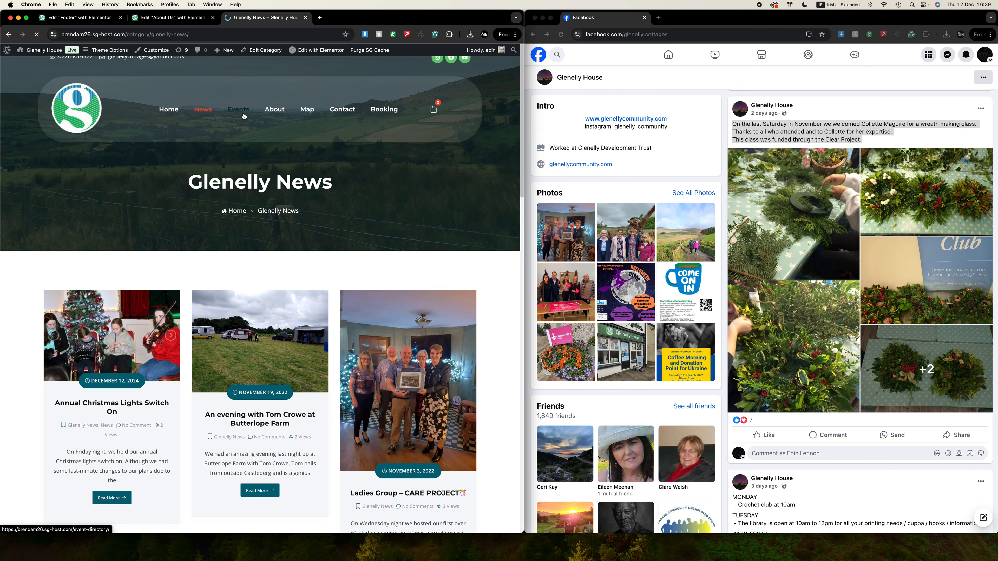
{"action": "left_click", "coordinate": [244, 116]}
{"action": "left_click", "coordinate": [204, 113]}
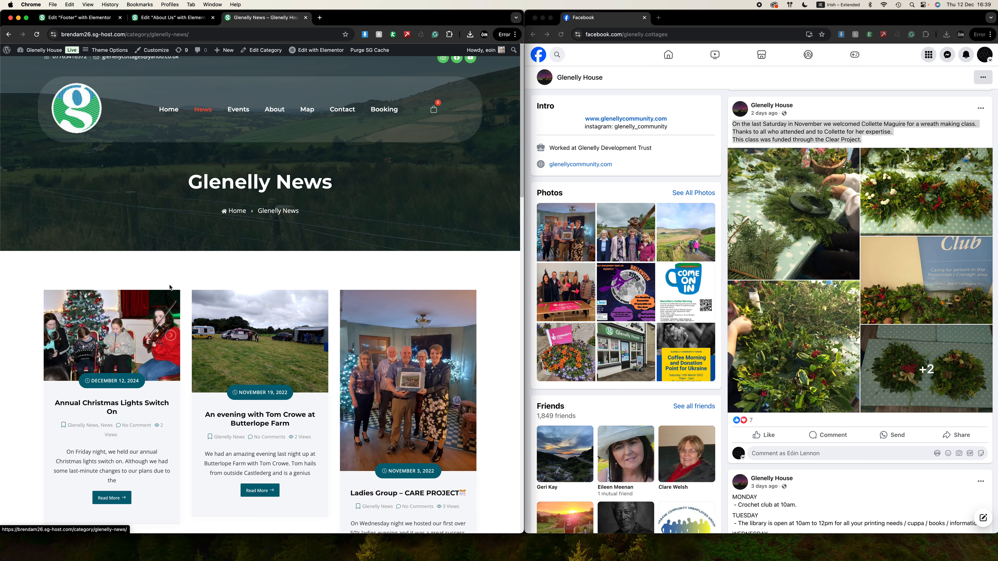
{"action": "left_click", "coordinate": [235, 116]}
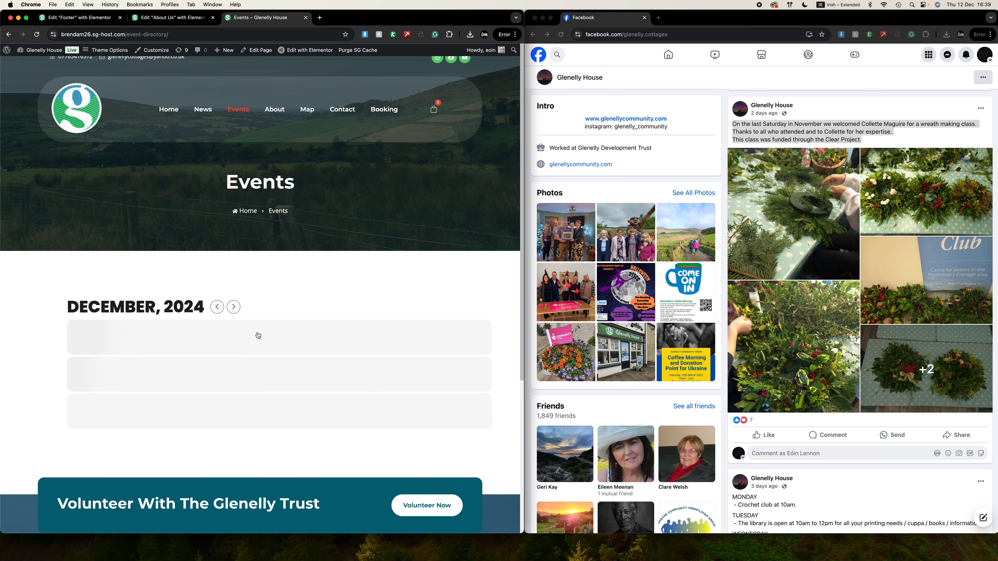
{"action": "scroll", "coordinate": [258, 334], "scroll_direction": "down", "scroll_amount": 4}
{"action": "scroll", "coordinate": [259, 318], "scroll_direction": "up", "scroll_amount": 4}
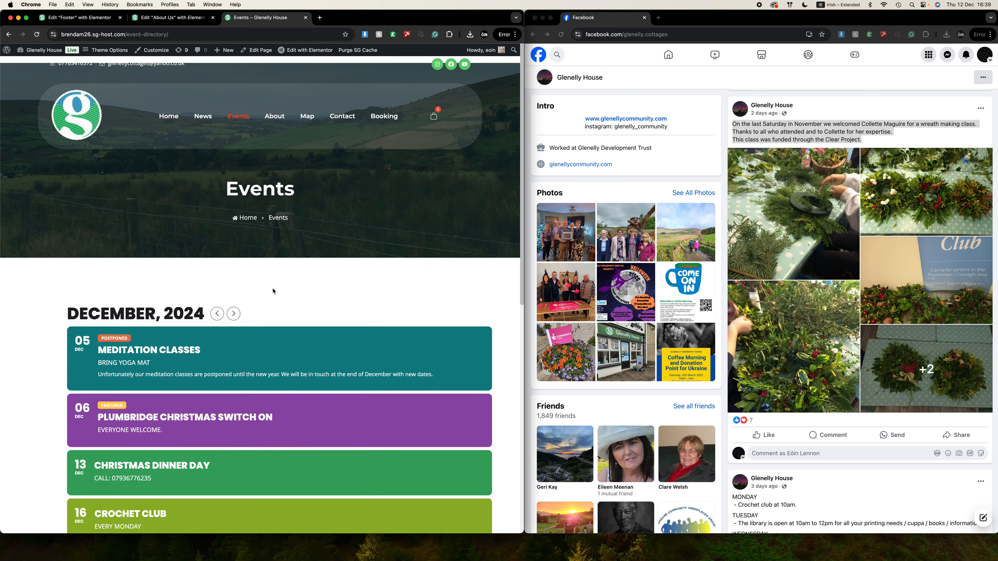
Review the About Us page text and view the Map and Contact pages
{"action": "left_click", "coordinate": [278, 113]}
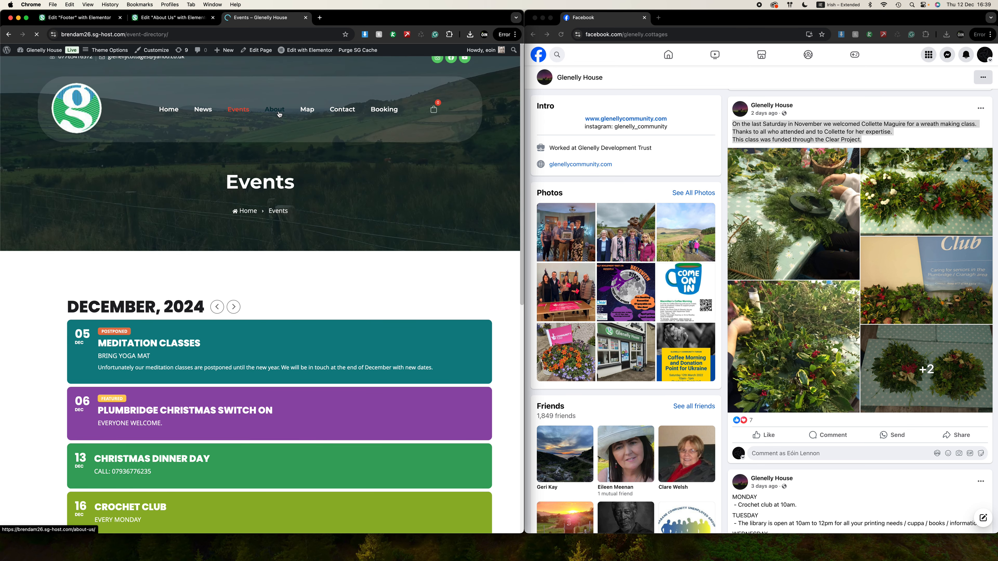
{"action": "scroll", "coordinate": [333, 353], "scroll_direction": "down", "scroll_amount": 3}
{"action": "left_click_drag", "start_coordinate": [303, 356], "coordinate": [217, 346]}
{"action": "scroll", "coordinate": [267, 105], "scroll_direction": "up", "scroll_amount": 3}
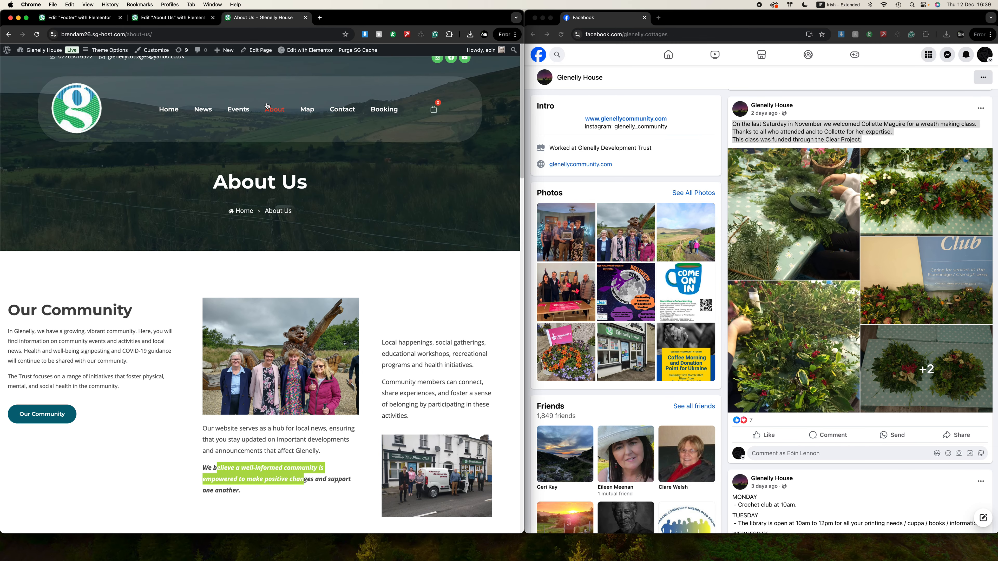
{"action": "left_click", "coordinate": [310, 113]}
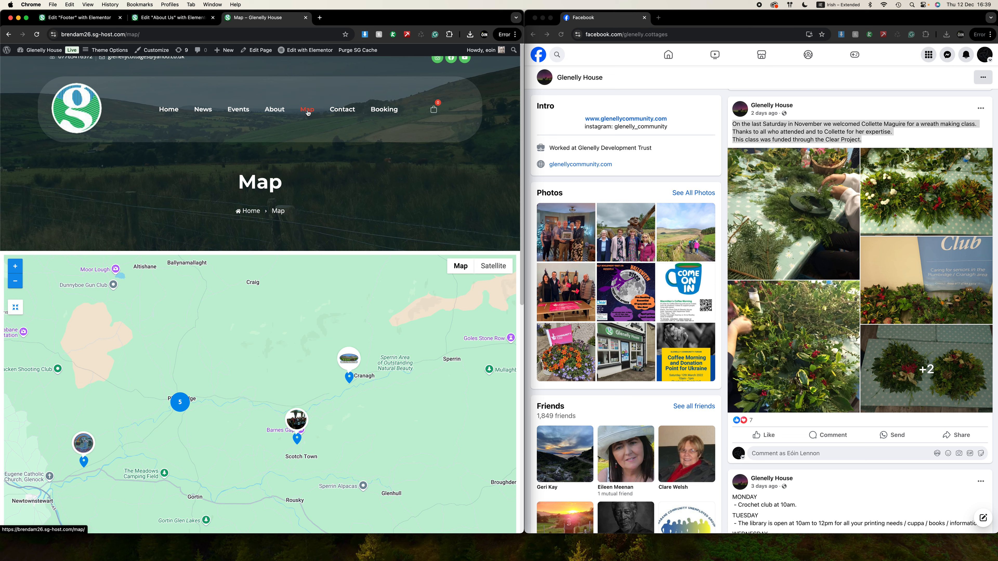
{"action": "left_click", "coordinate": [348, 114]}
Open the Booking page and look over the bookable products and the footer
{"action": "left_click", "coordinate": [382, 111]}
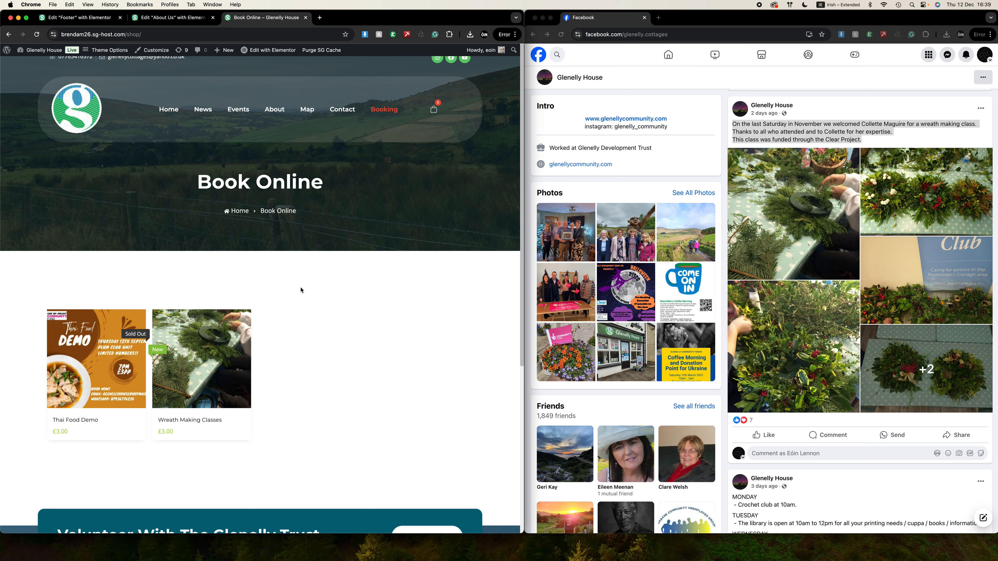
{"action": "mouse_move", "coordinate": [225, 368]}
{"action": "scroll", "coordinate": [347, 274], "scroll_direction": "down", "scroll_amount": 6}
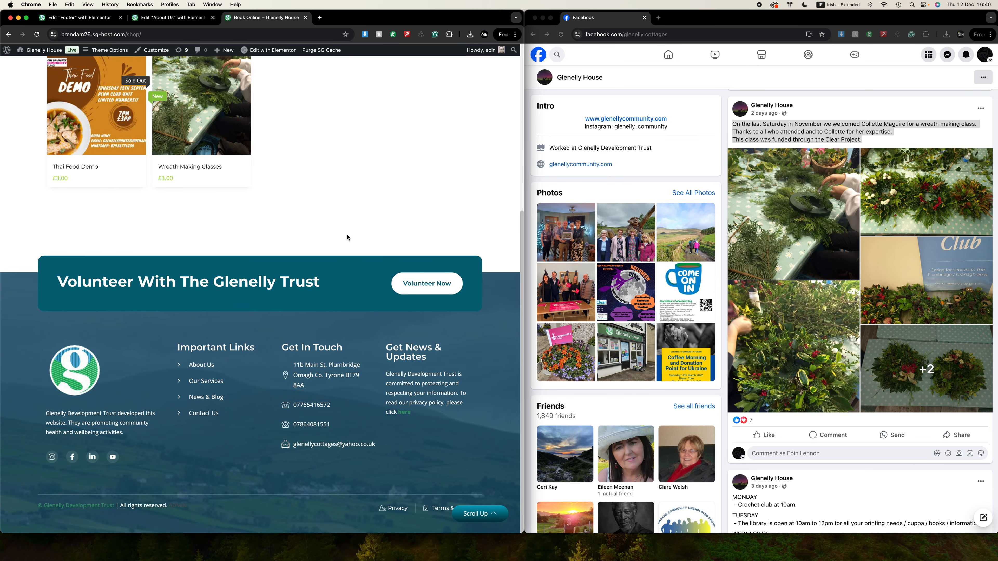
{"action": "scroll", "coordinate": [338, 192], "scroll_direction": "up", "scroll_amount": 1}
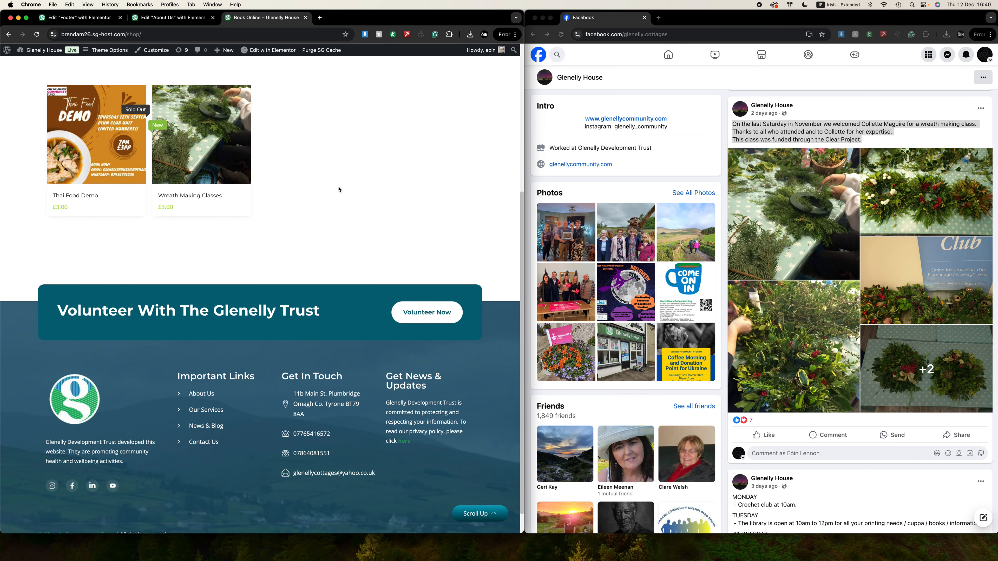
{"action": "scroll", "coordinate": [338, 189], "scroll_direction": "up", "scroll_amount": 8}
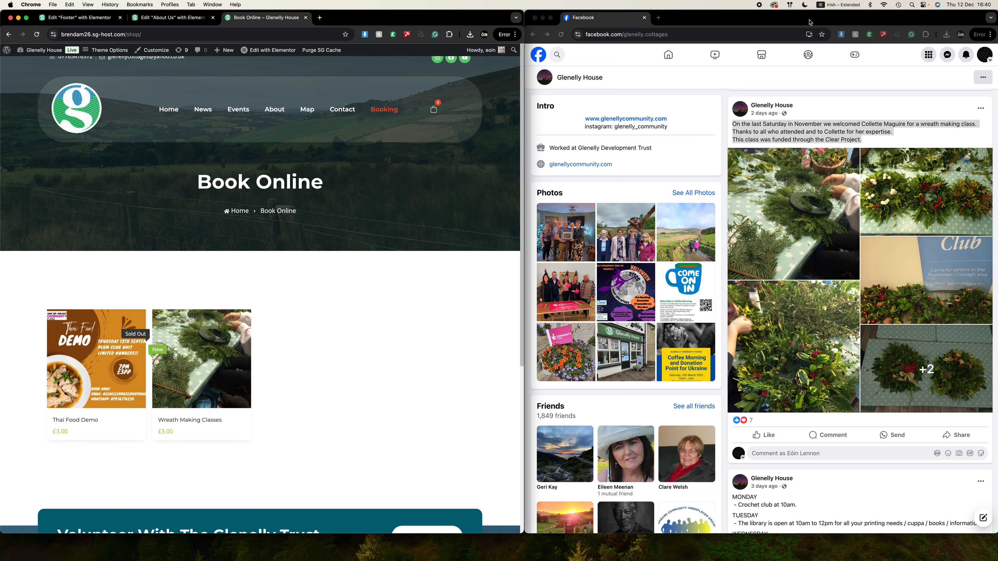